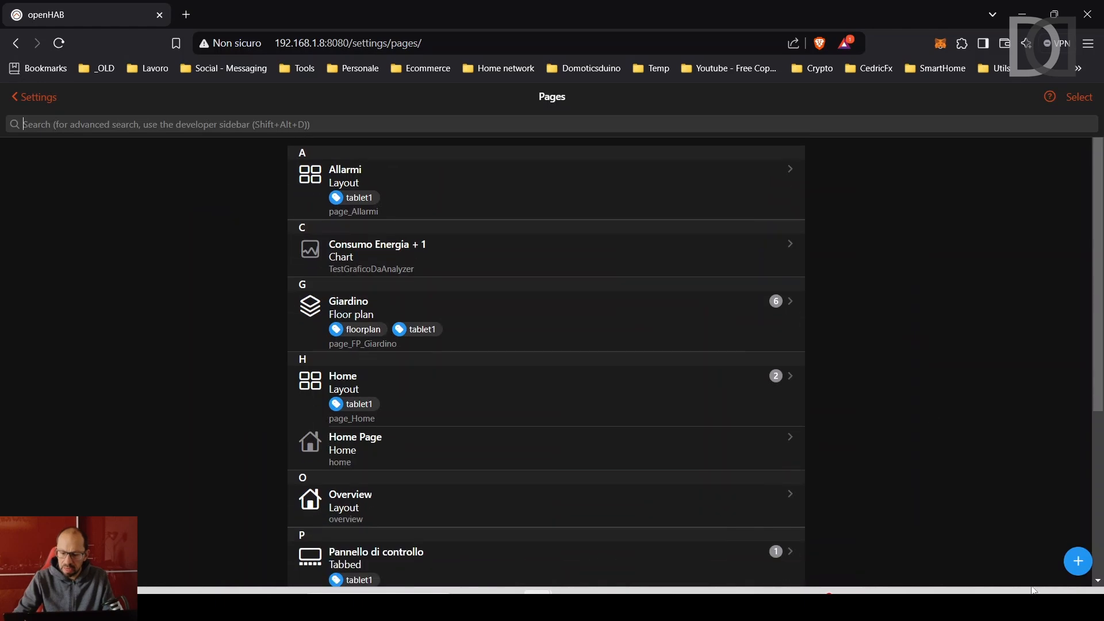
Create a new chart page and label it "Serie Aggregata".
{"action": "left_click", "coordinate": [1078, 561]}
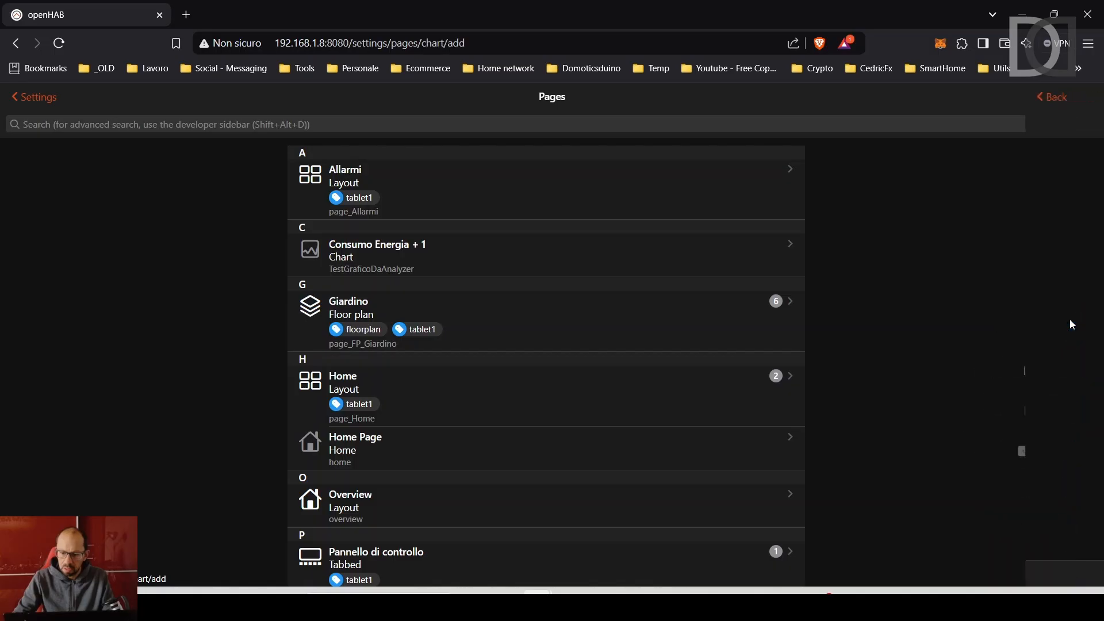
{"action": "left_click", "coordinate": [1069, 319]}
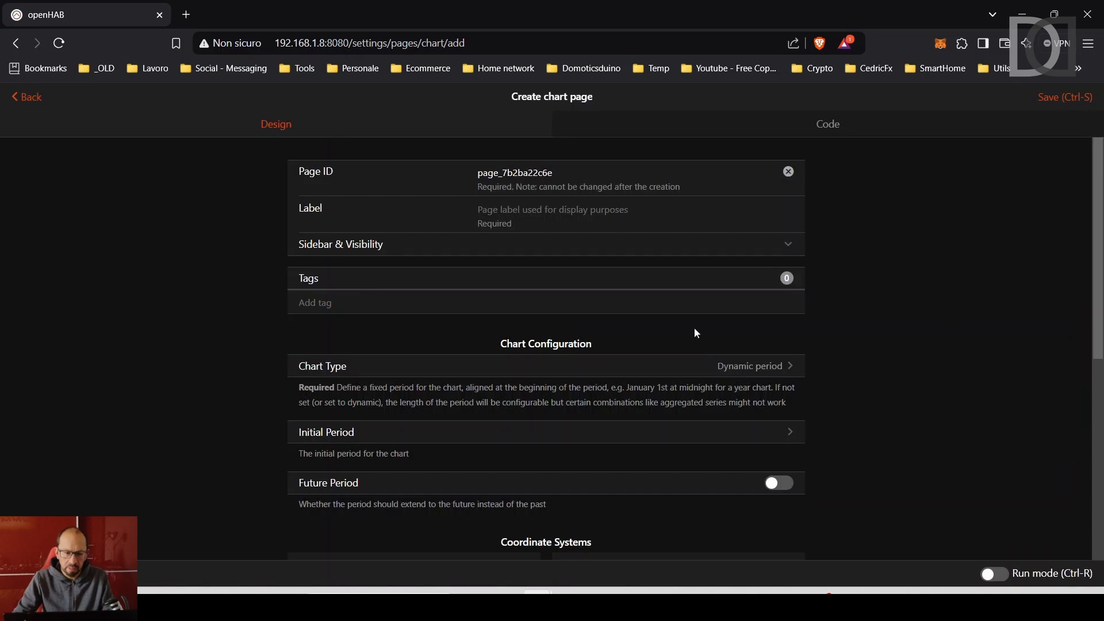
{"action": "left_click", "coordinate": [534, 207]}
{"action": "type", "text": "Serie Aggregata"}
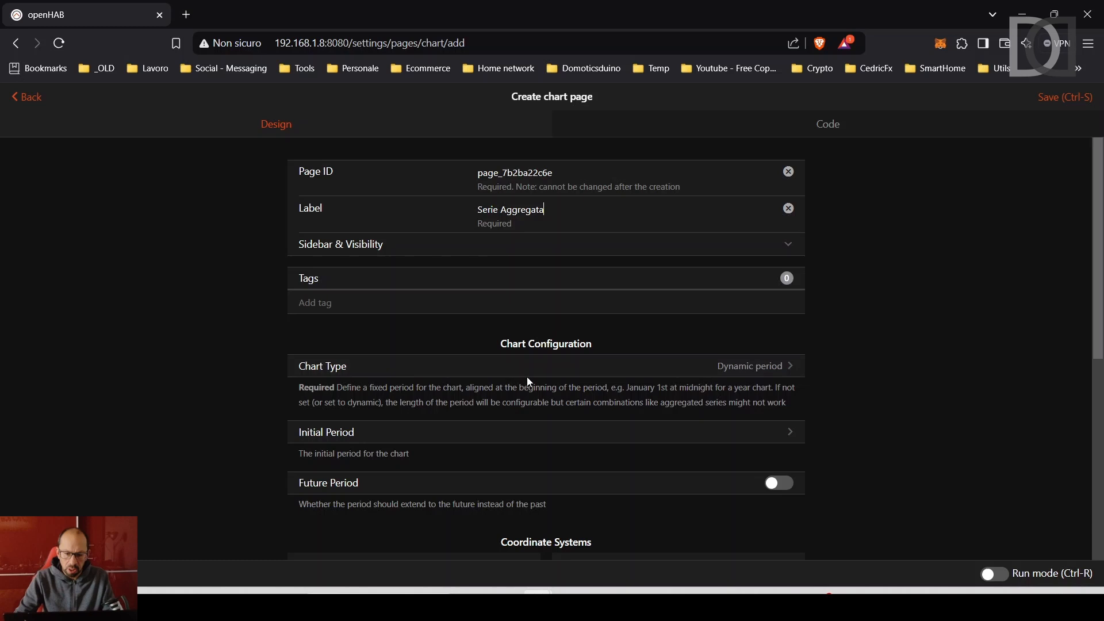
Set the chart's initial period to D.
{"action": "scroll", "coordinate": [529, 381], "scroll_direction": "down", "scroll_amount": 3}
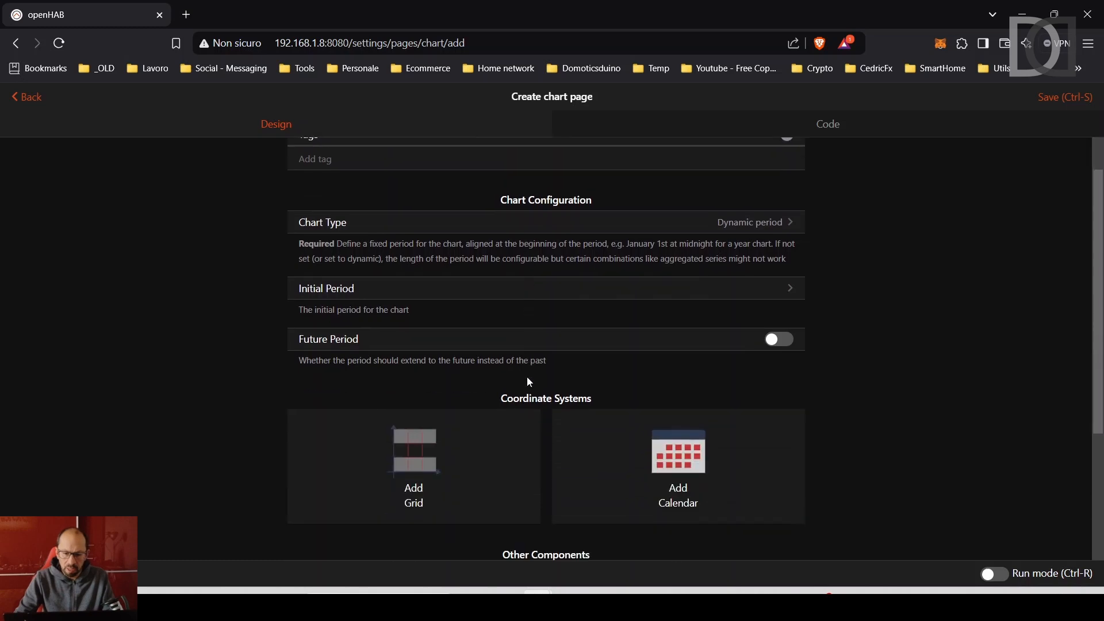
{"action": "left_click", "coordinate": [652, 287]}
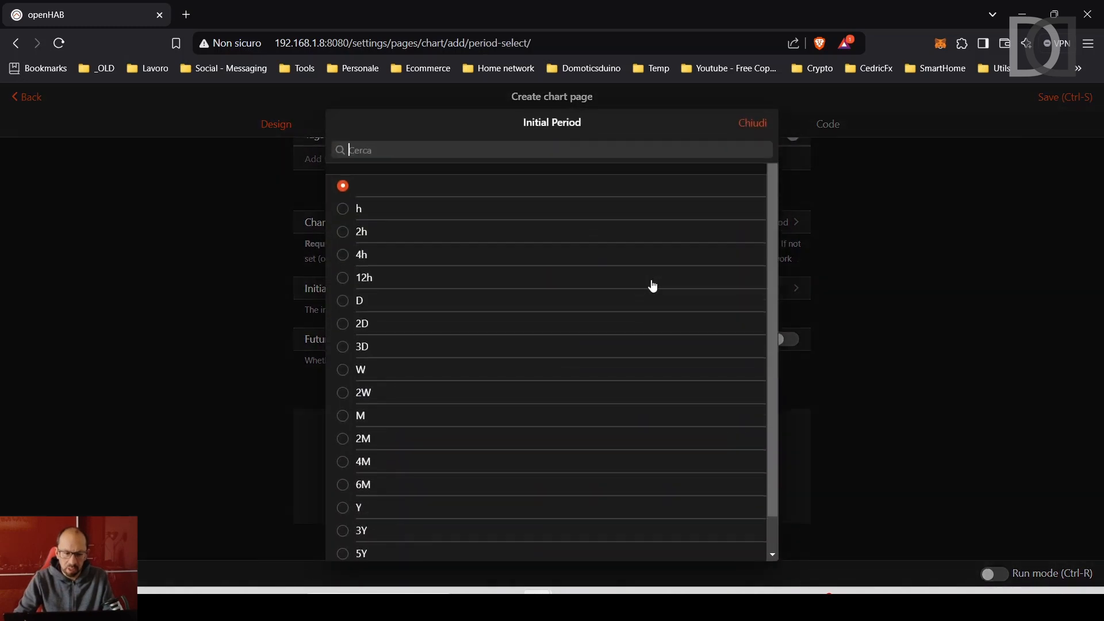
{"action": "left_click", "coordinate": [342, 301]}
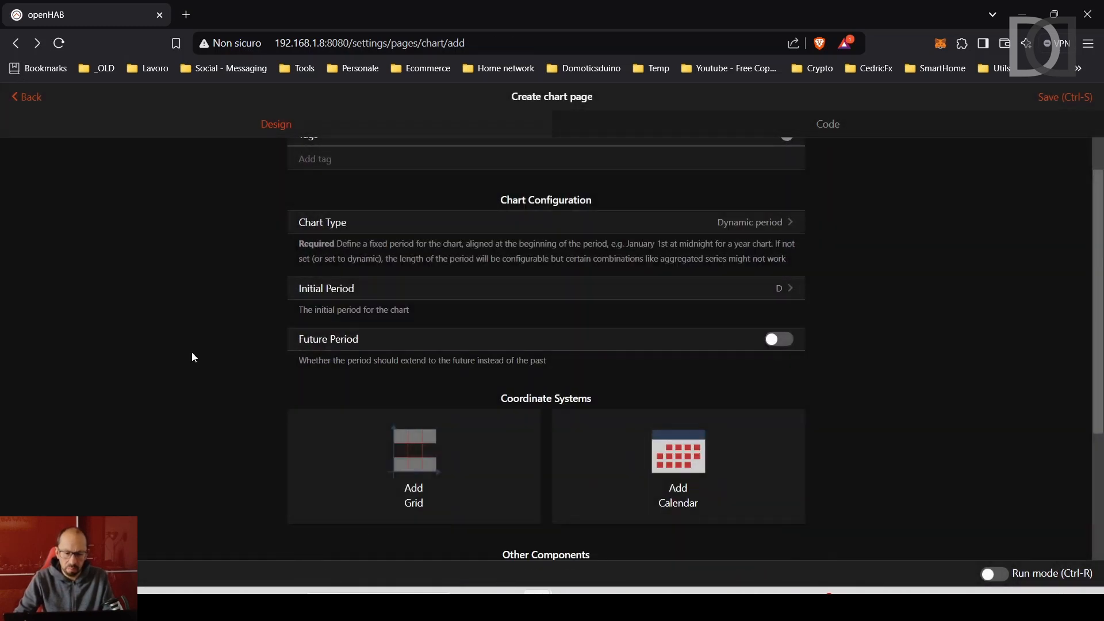
Add a grid coordinate system to the chart page.
{"action": "scroll", "coordinate": [191, 354], "scroll_direction": "down", "scroll_amount": 3}
{"action": "scroll", "coordinate": [192, 354], "scroll_direction": "down", "scroll_amount": 3}
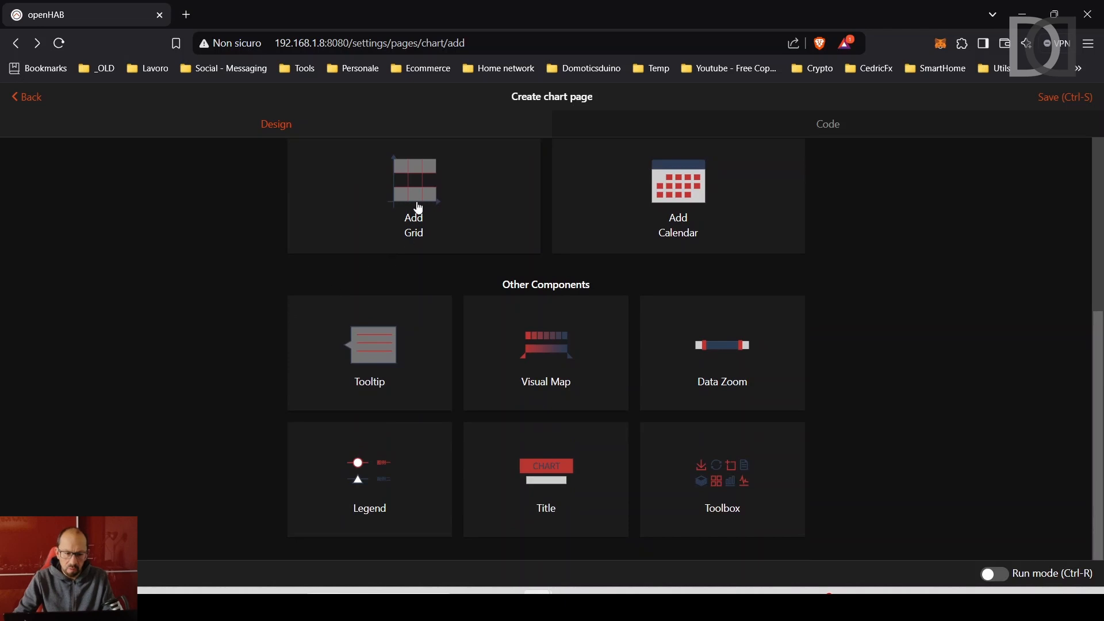
{"action": "left_click", "coordinate": [418, 207]}
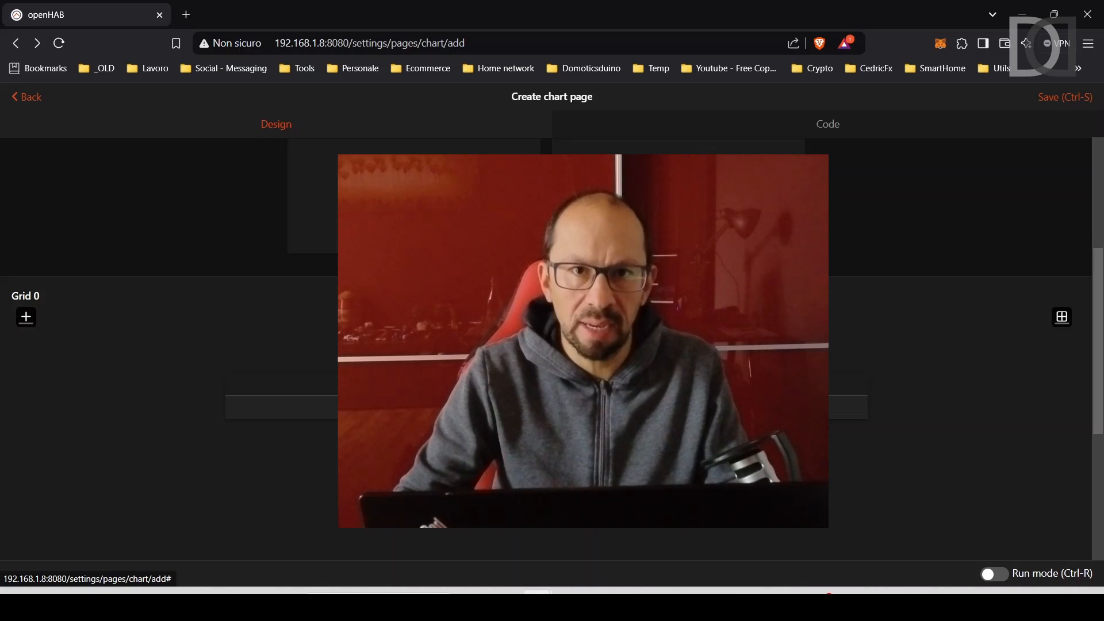
Try to add an aggregate series to the new grid before defining any axes.
{"action": "scroll", "coordinate": [546, 406], "scroll_direction": "down", "scroll_amount": 1}
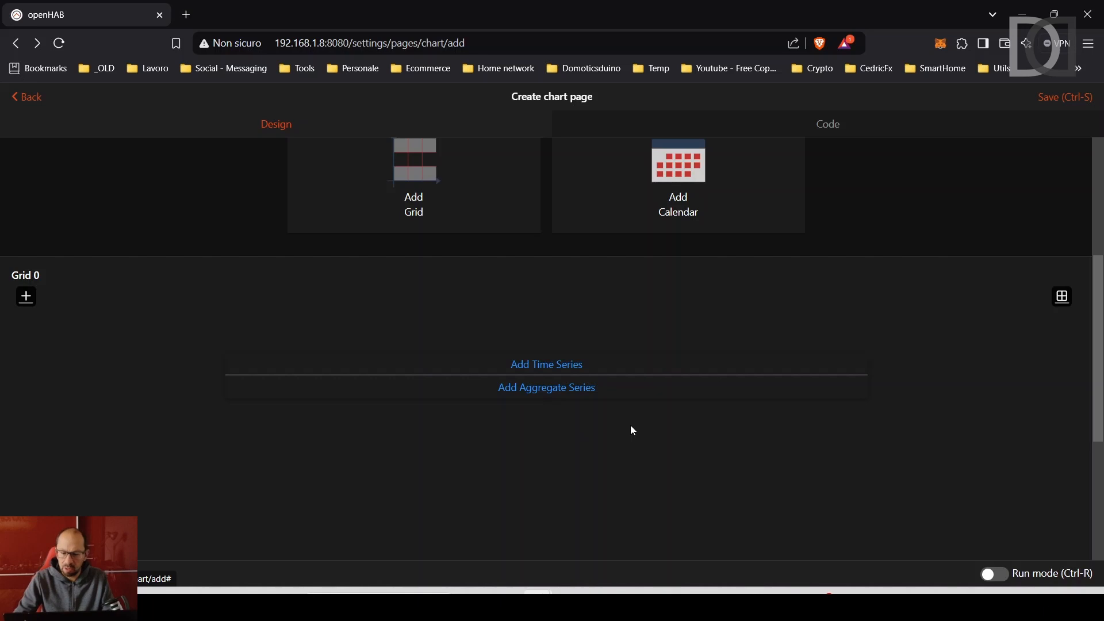
{"action": "left_click", "coordinate": [529, 395]}
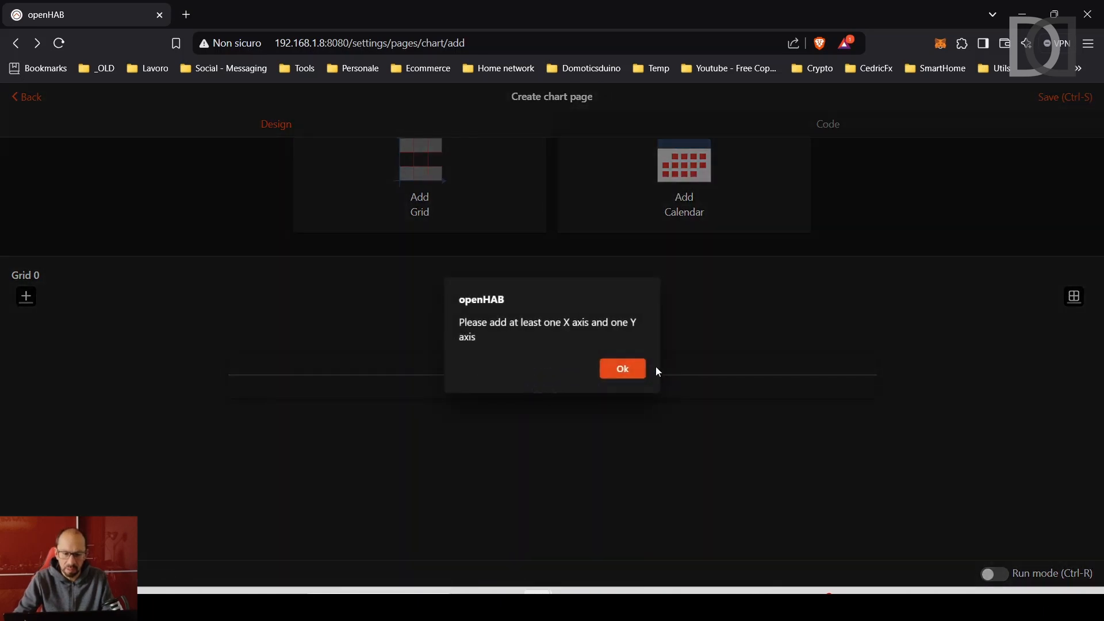
{"action": "left_click", "coordinate": [623, 368]}
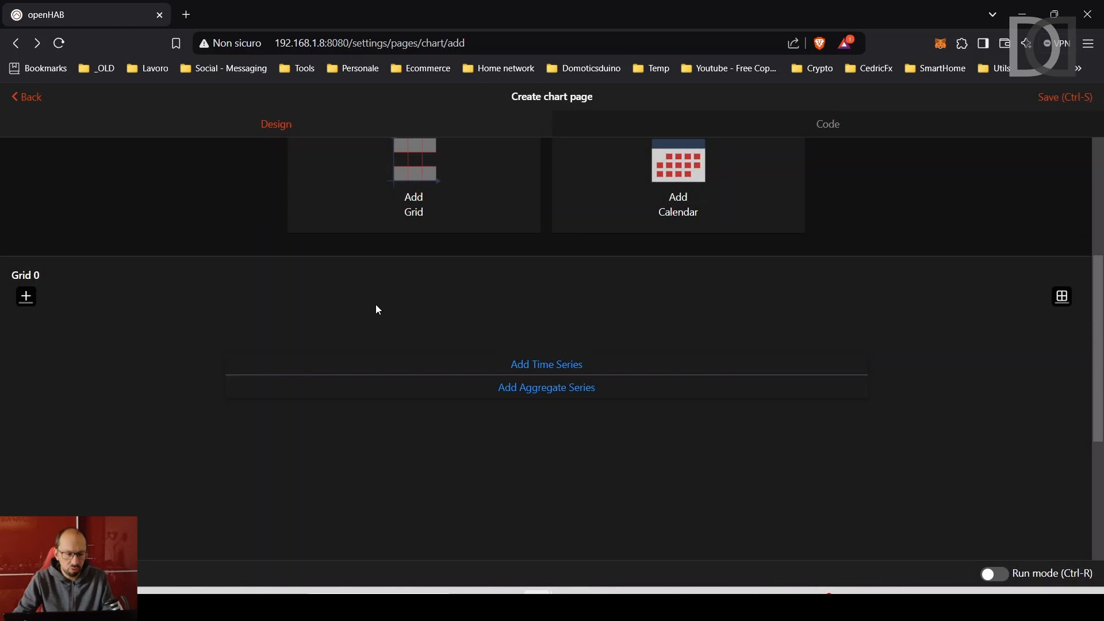
Add a value axis as the grid's Y axis and name it "Produzione".
{"action": "left_click", "coordinate": [29, 303]}
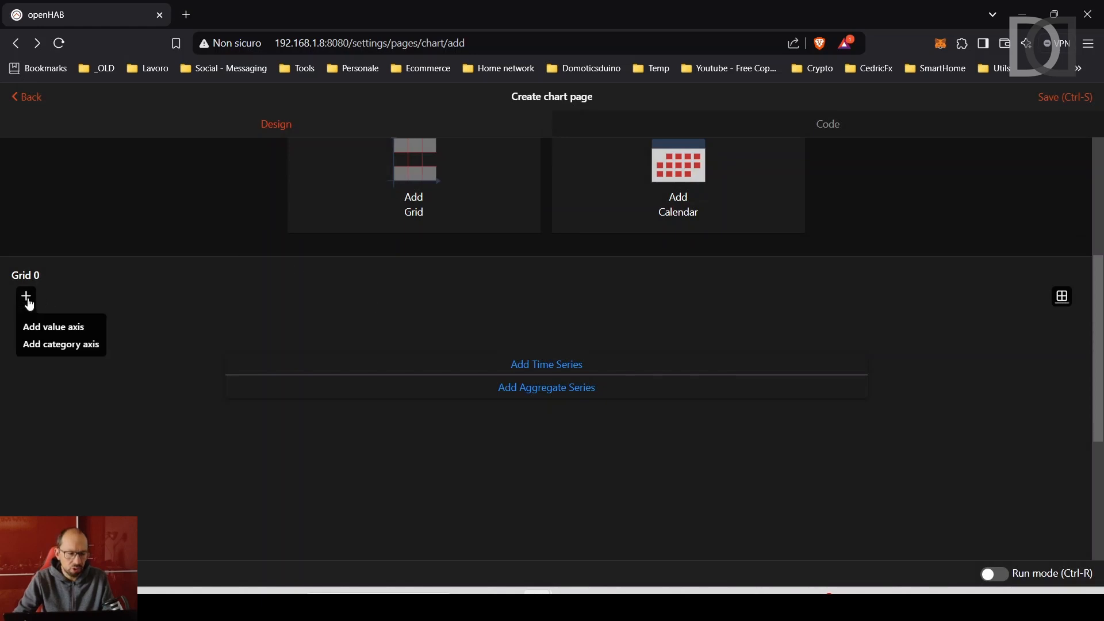
{"action": "left_click", "coordinate": [54, 326]}
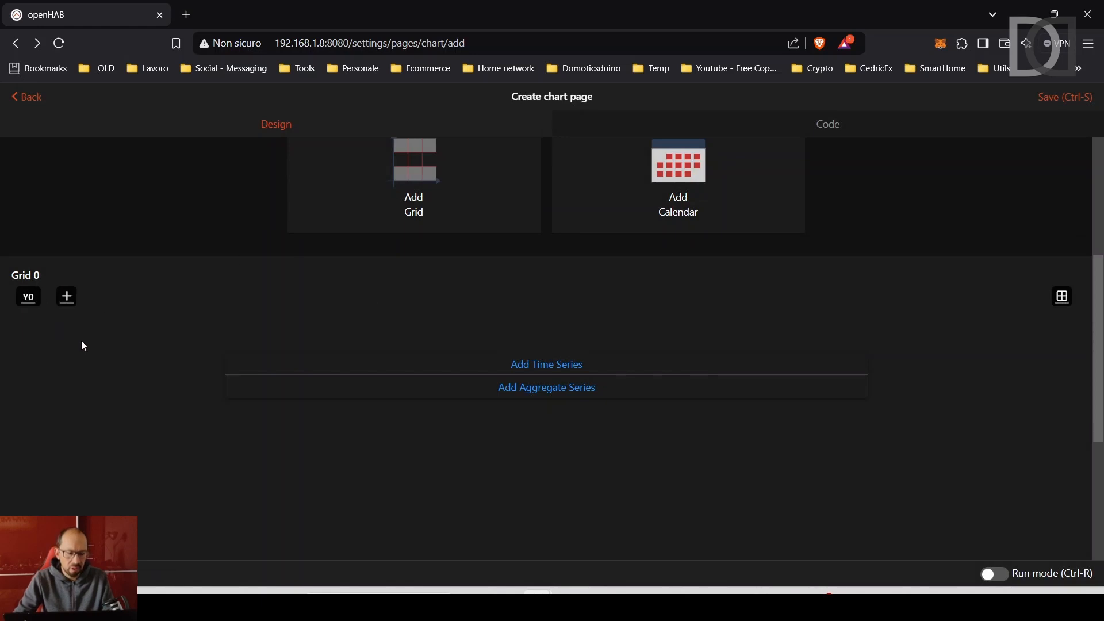
{"action": "left_click", "coordinate": [28, 298]}
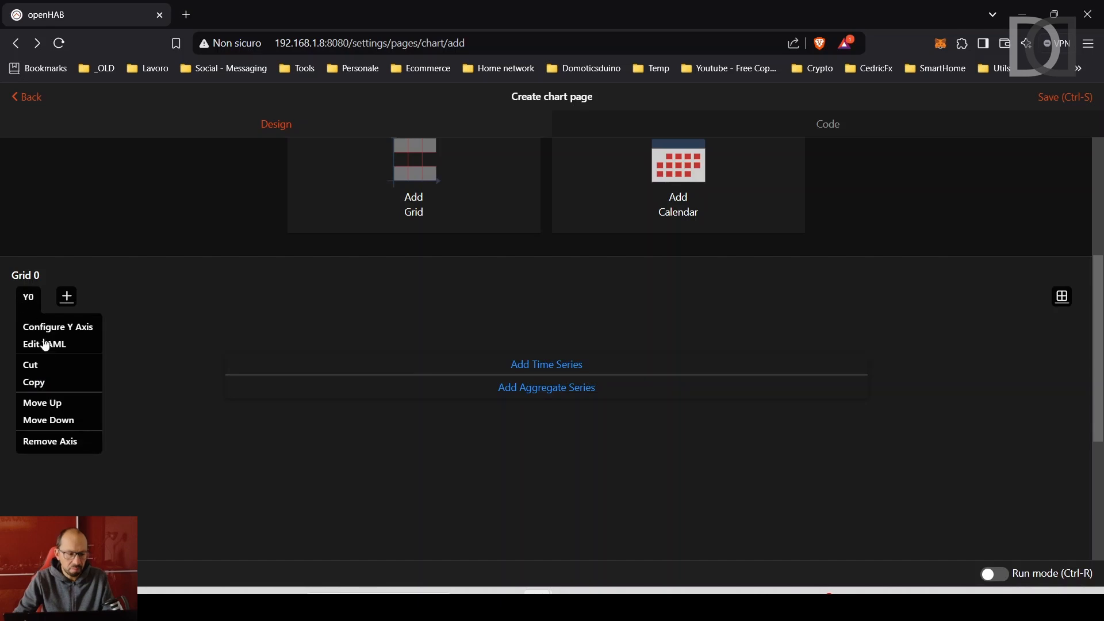
{"action": "left_click", "coordinate": [56, 326]}
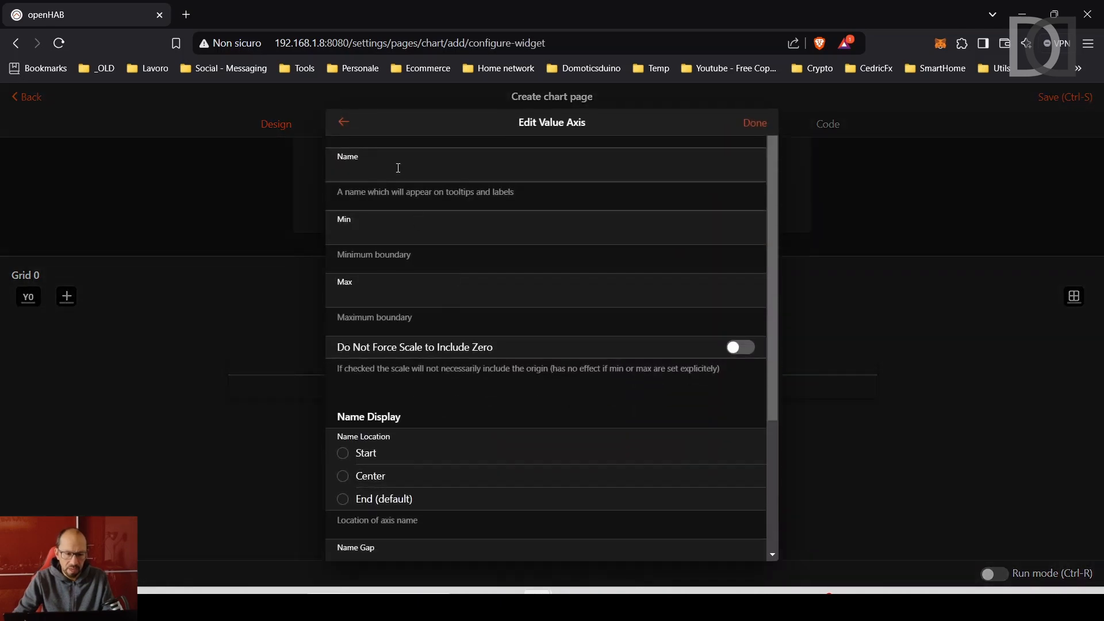
{"action": "left_click", "coordinate": [398, 167]}
{"action": "type", "text": "Produ"}
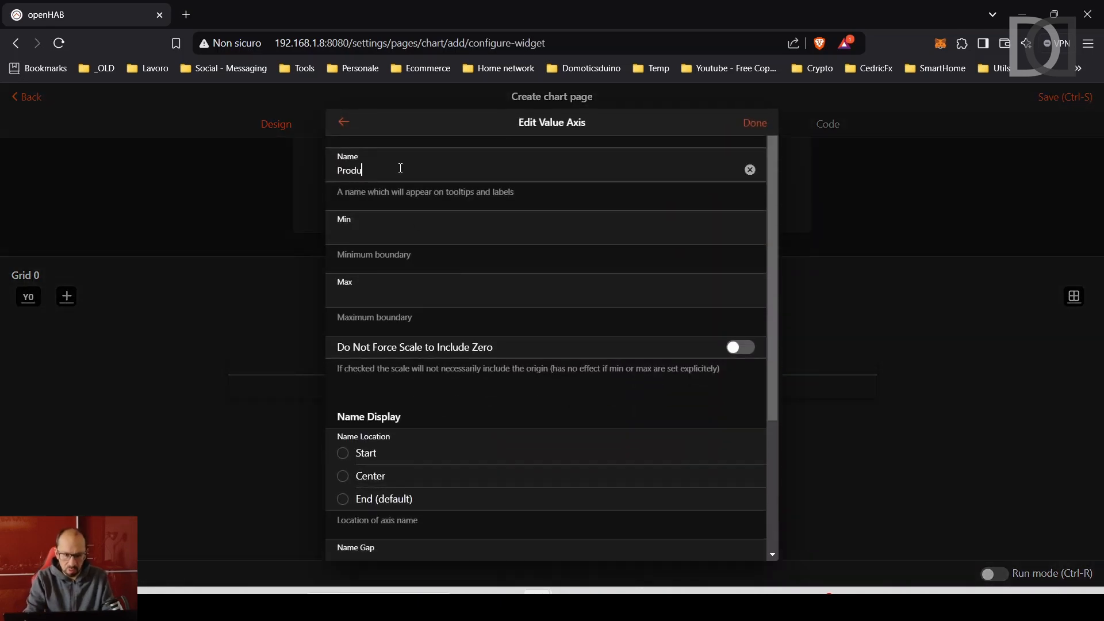
{"action": "type", "text": "zione"}
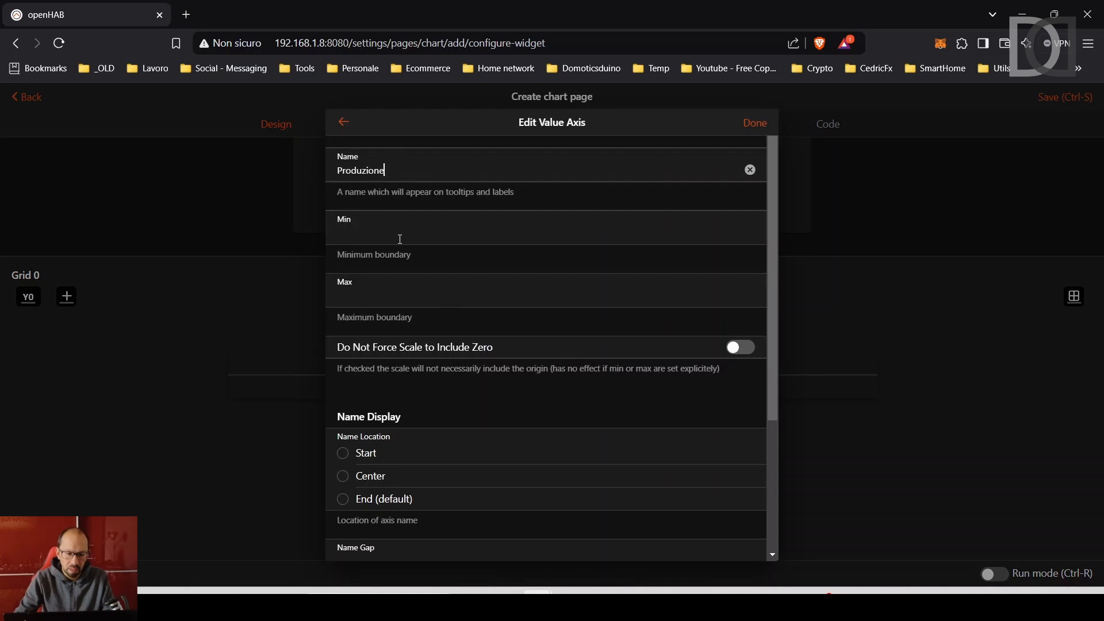
Set the Produzione axis minimum to 0 and maximum to 1500, and accept the axis settings.
{"action": "left_click", "coordinate": [399, 238]}
{"action": "type", "text": "0"}
{"action": "key", "text": "Tab"}
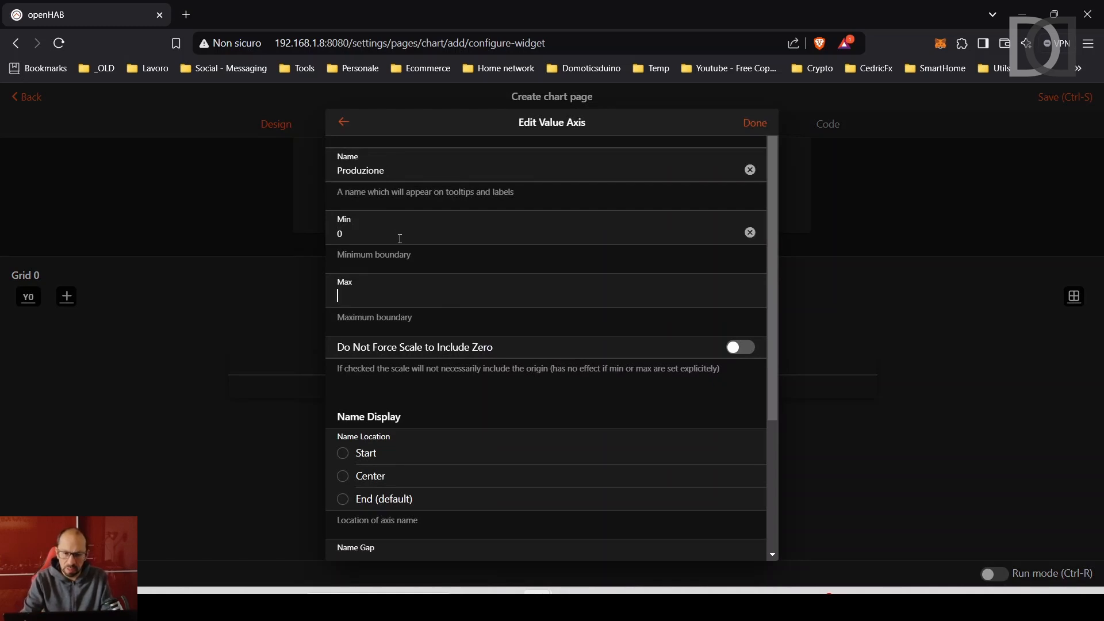
{"action": "type", "text": "1500"}
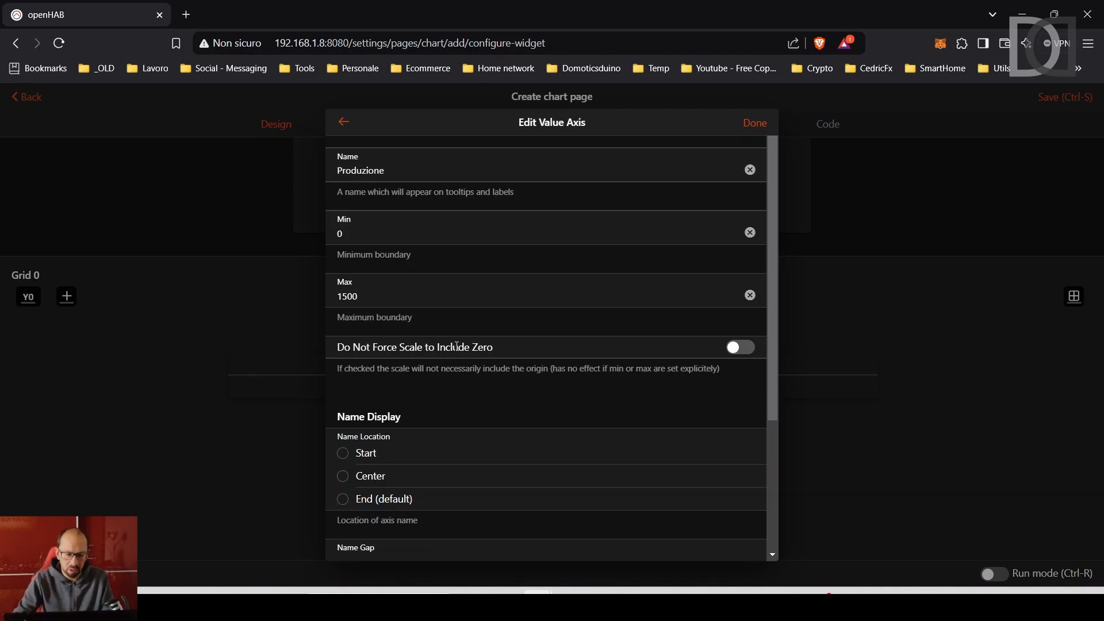
{"action": "scroll", "coordinate": [465, 353], "scroll_direction": "down", "scroll_amount": 3}
{"action": "scroll", "coordinate": [466, 353], "scroll_direction": "up", "scroll_amount": 1}
{"action": "scroll", "coordinate": [465, 353], "scroll_direction": "up", "scroll_amount": 2}
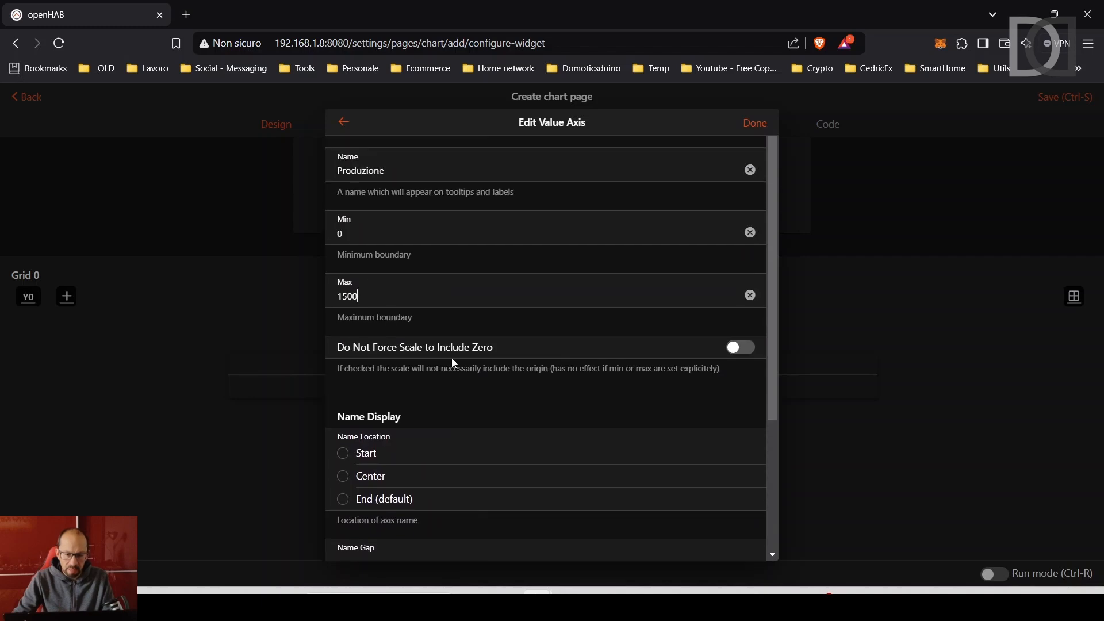
{"action": "scroll", "coordinate": [460, 362], "scroll_direction": "down", "scroll_amount": 2}
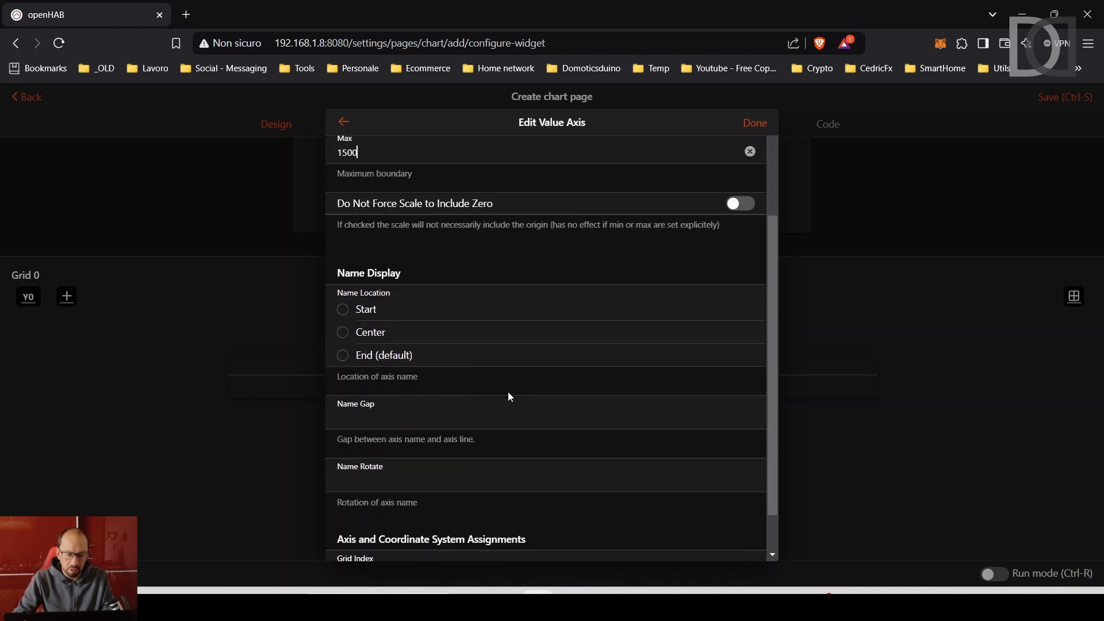
{"action": "scroll", "coordinate": [512, 383], "scroll_direction": "up", "scroll_amount": 2}
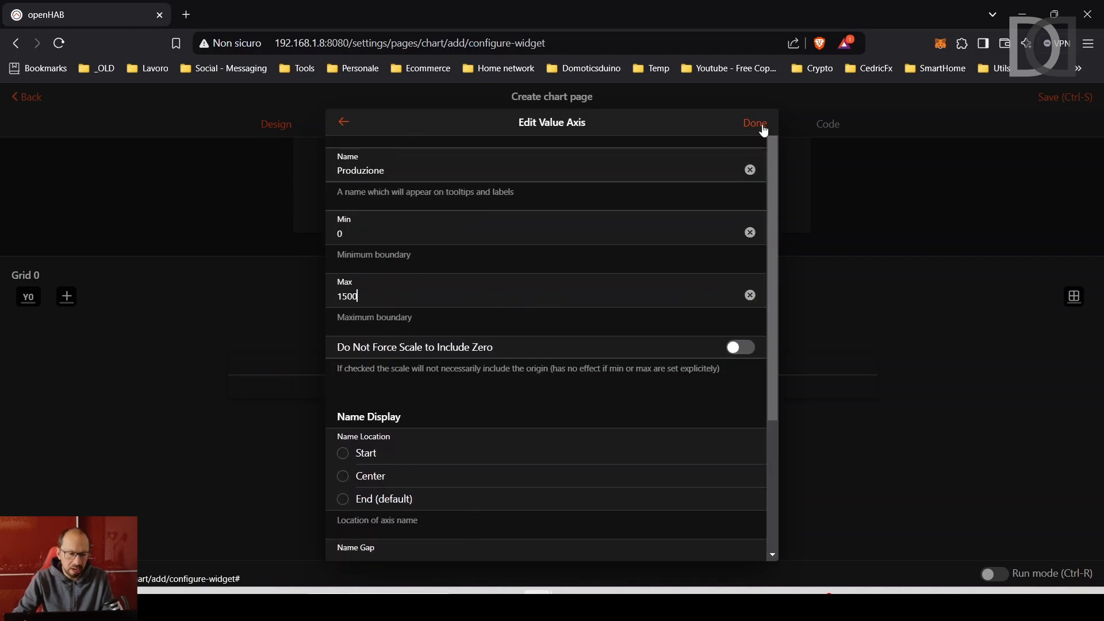
{"action": "left_click", "coordinate": [763, 129]}
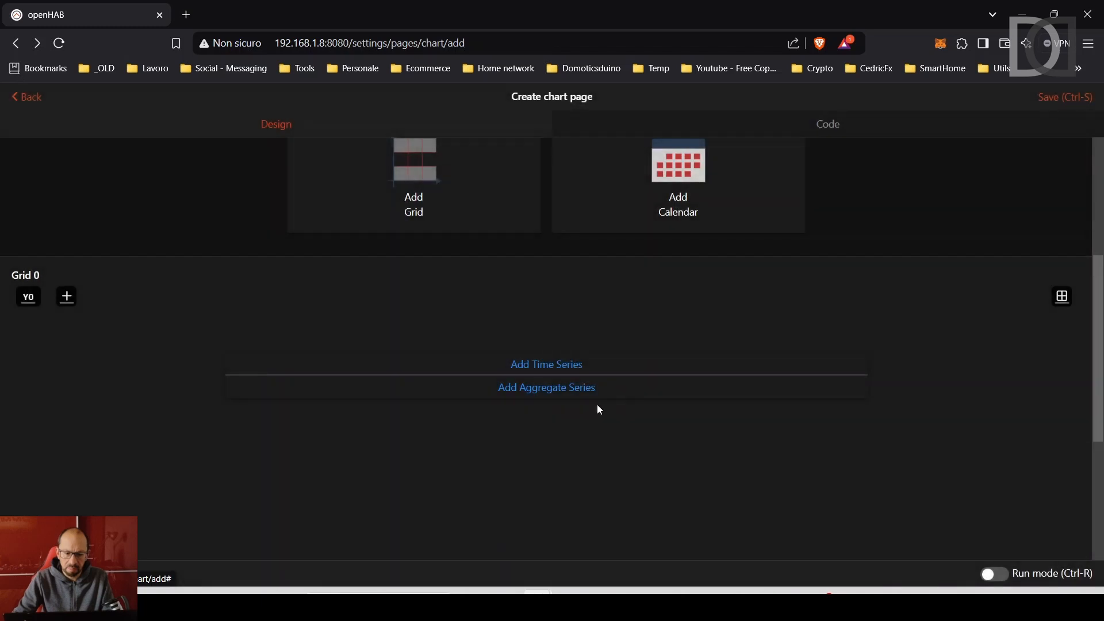
Add a category axis as the grid's X axis with Days of month as its categories.
{"action": "scroll", "coordinate": [660, 444], "scroll_direction": "down", "scroll_amount": 1}
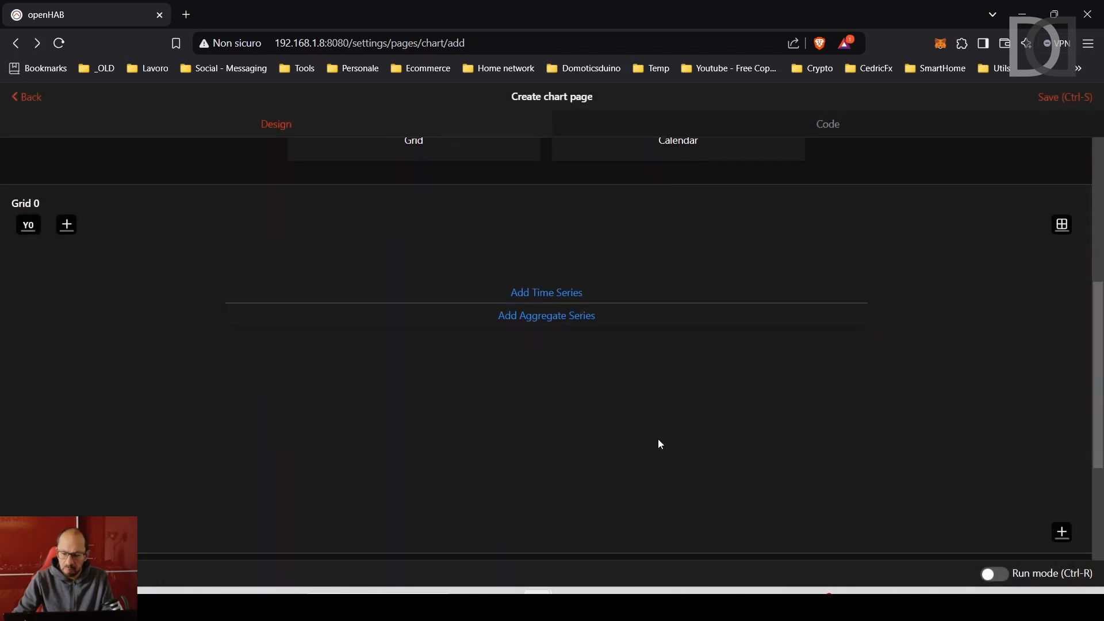
{"action": "left_click", "coordinate": [1063, 540]}
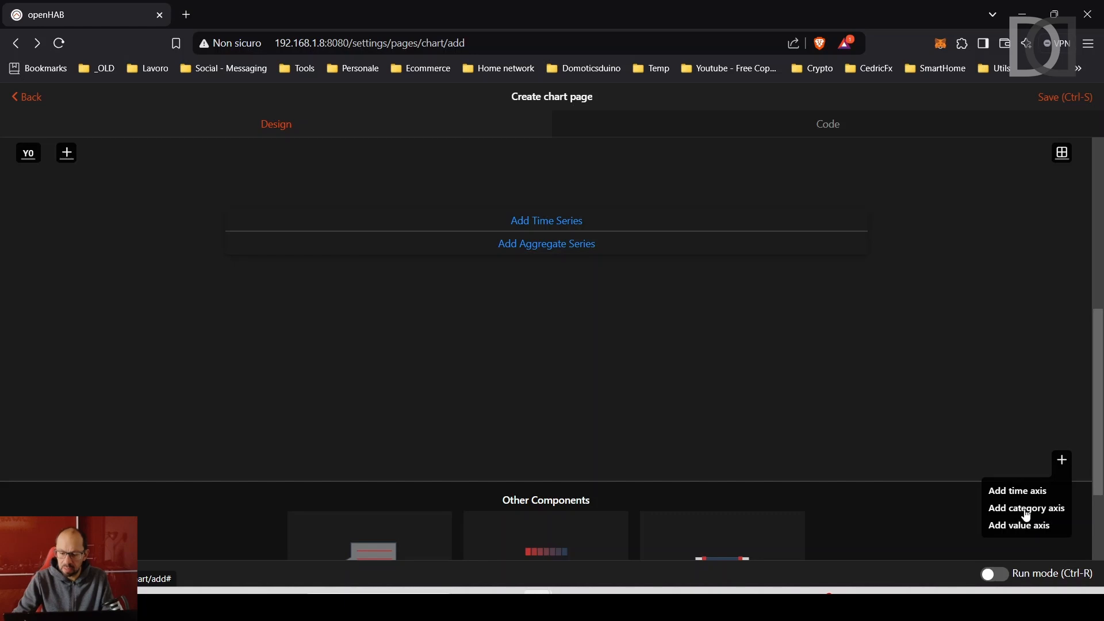
{"action": "left_click", "coordinate": [1027, 509]}
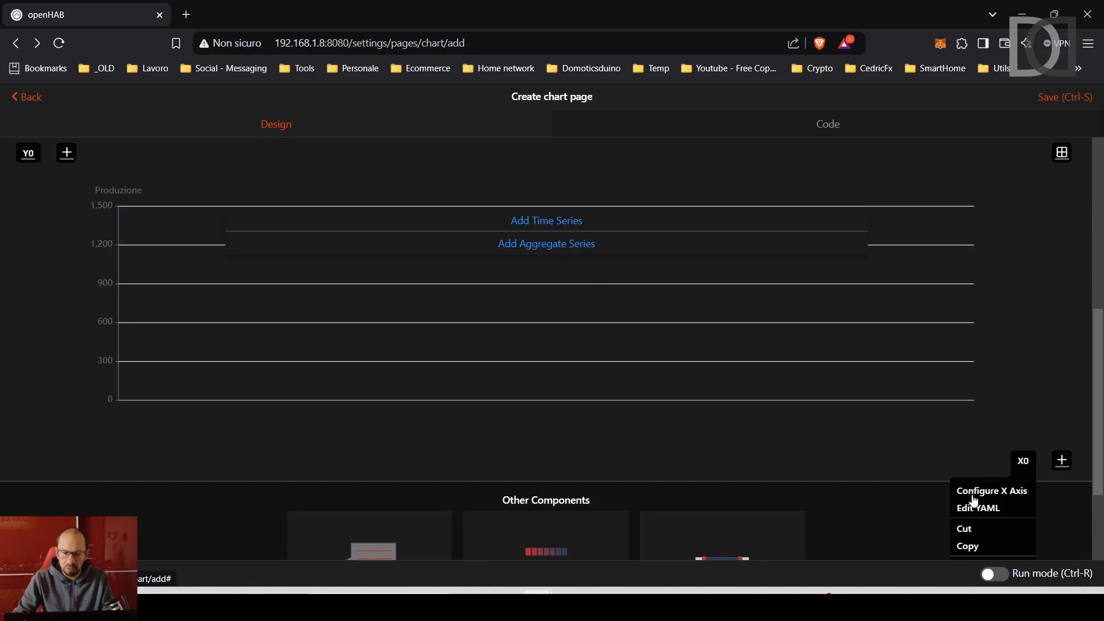
{"action": "left_click", "coordinate": [975, 493]}
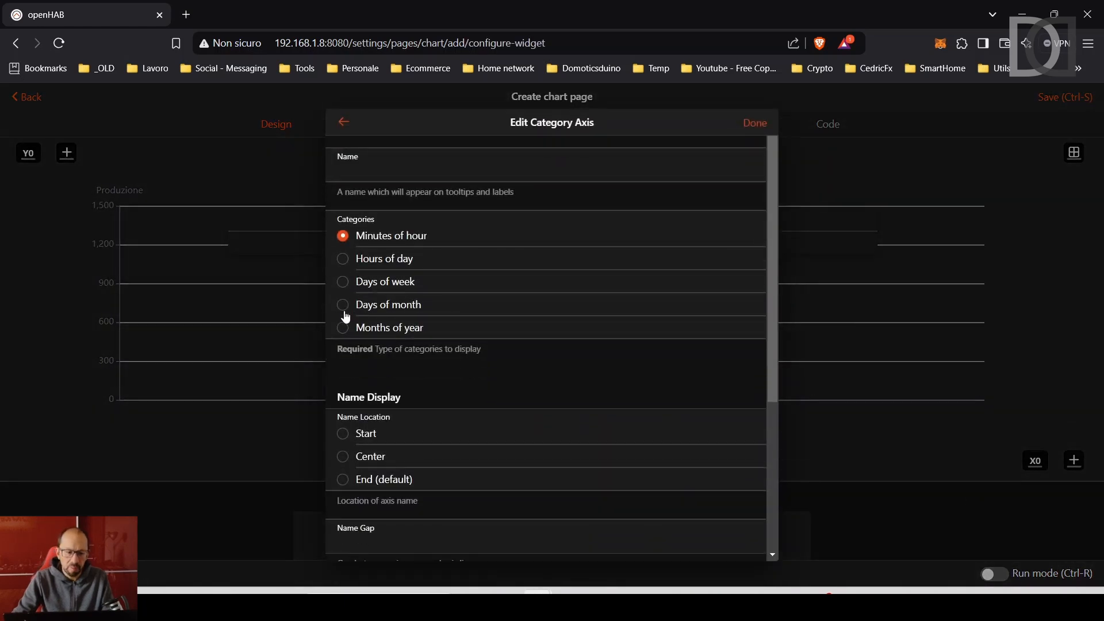
{"action": "left_click", "coordinate": [343, 306]}
{"action": "left_click", "coordinate": [755, 128]}
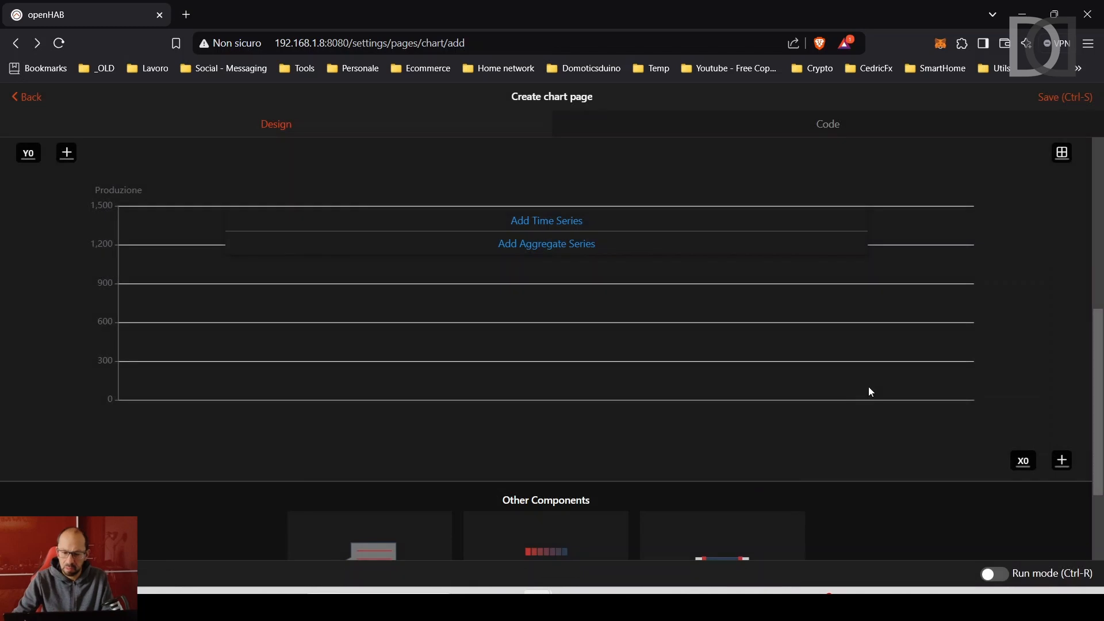
Add an aggregate series to the grid and name it "Fotovoltaico".
{"action": "left_click", "coordinate": [527, 247]}
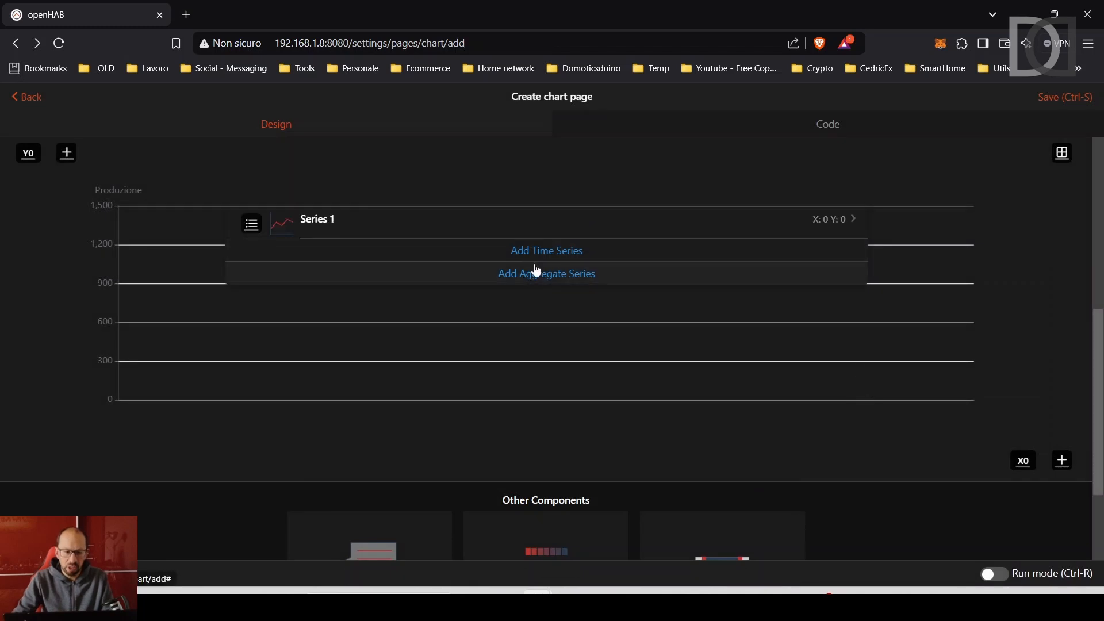
{"action": "left_click", "coordinate": [286, 229]}
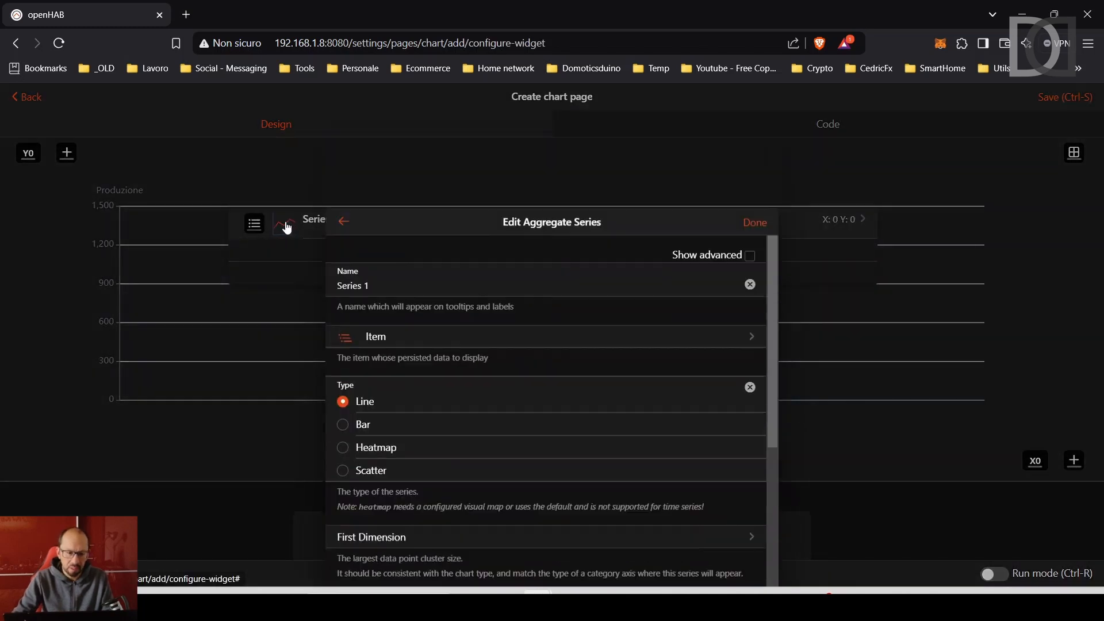
{"action": "left_click_drag", "start_coordinate": [374, 186], "coordinate": [329, 181]}
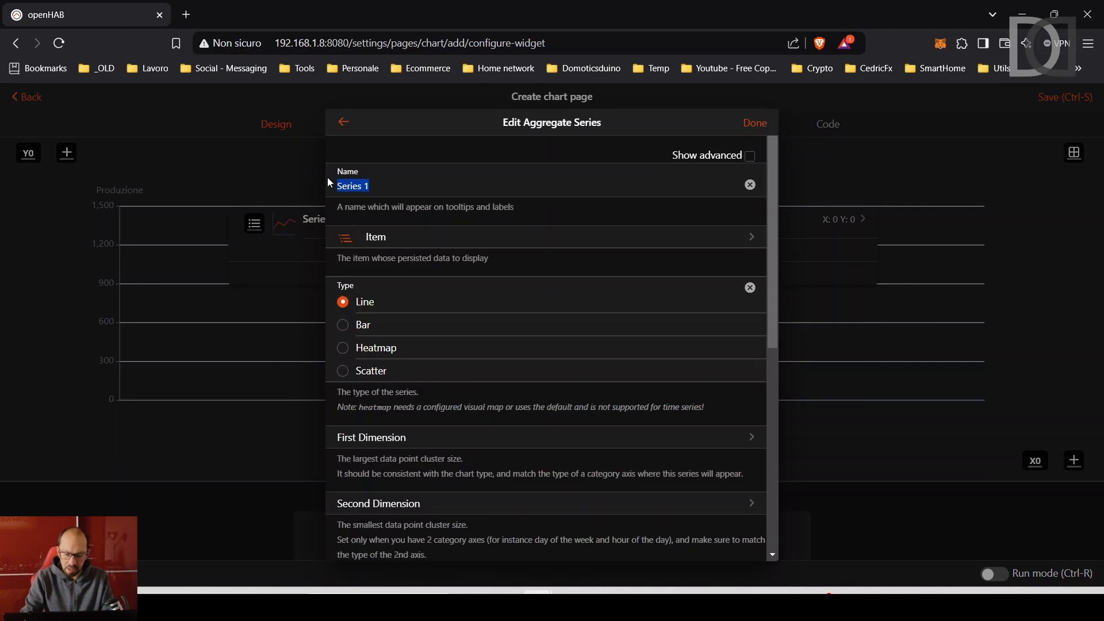
{"action": "type", "text": "Fotovoltaico"}
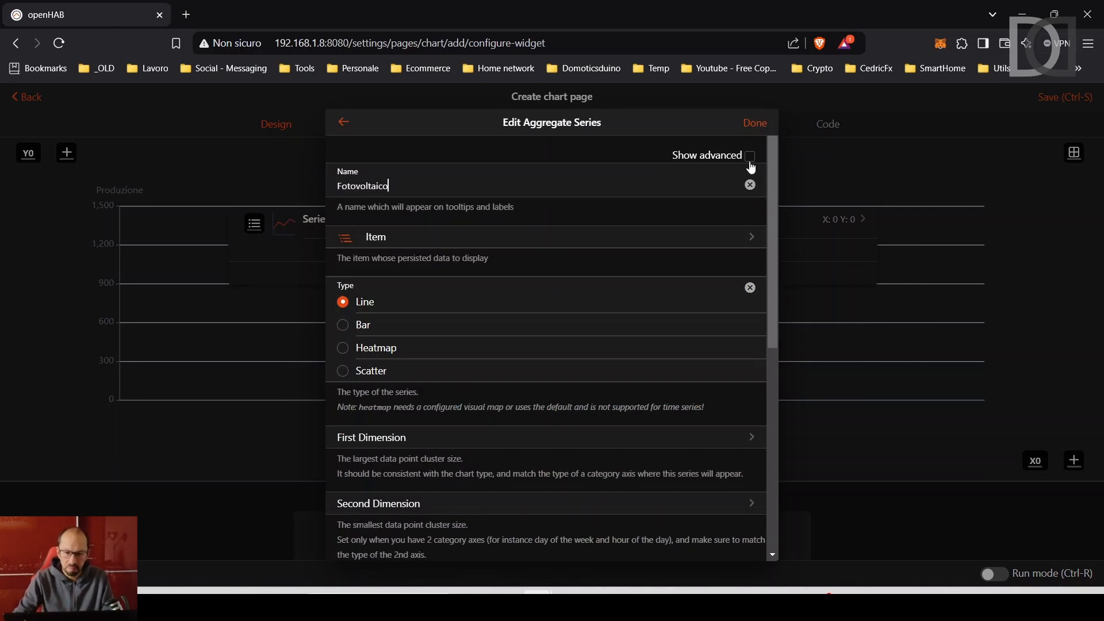
Assign the item Produzione Fotovoltaico (ptProduzioneFotovoltaico) to the series and set its type to Bar.
{"action": "left_click", "coordinate": [420, 242]}
{"action": "left_click", "coordinate": [414, 150]}
{"action": "type", "text": "fotov"}
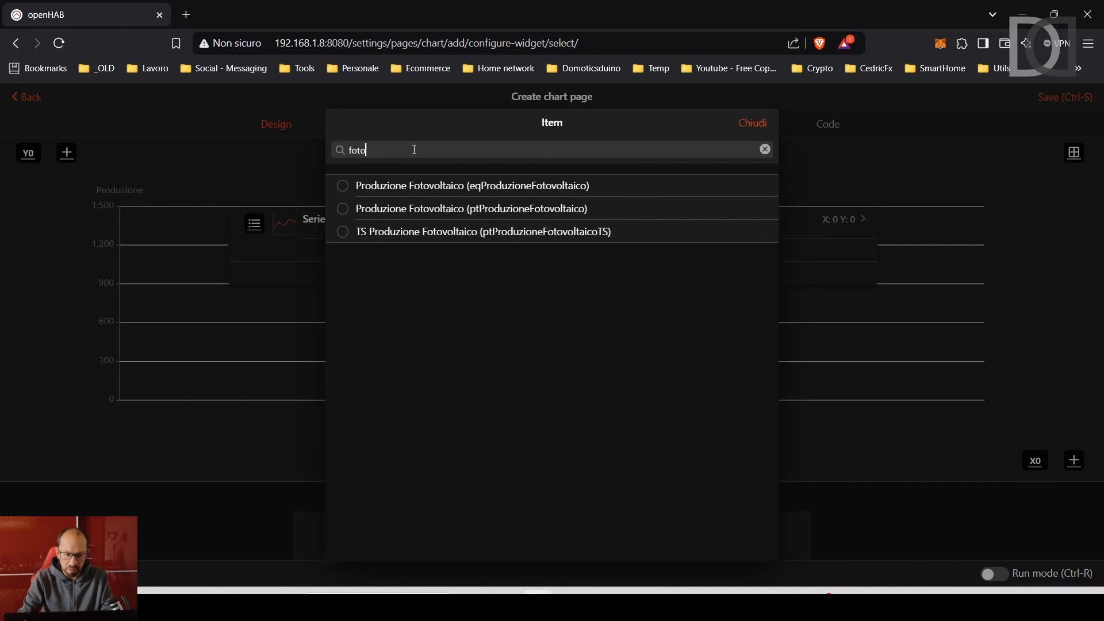
{"action": "left_click", "coordinate": [342, 210]}
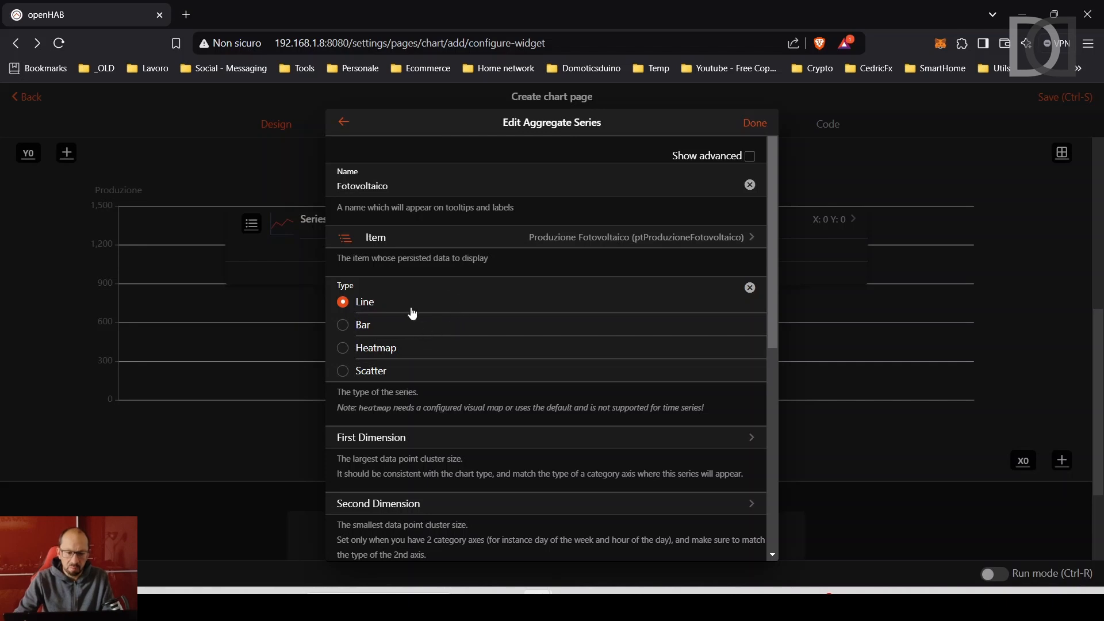
{"action": "left_click", "coordinate": [344, 327]}
{"action": "scroll", "coordinate": [469, 330], "scroll_direction": "down", "scroll_amount": 2}
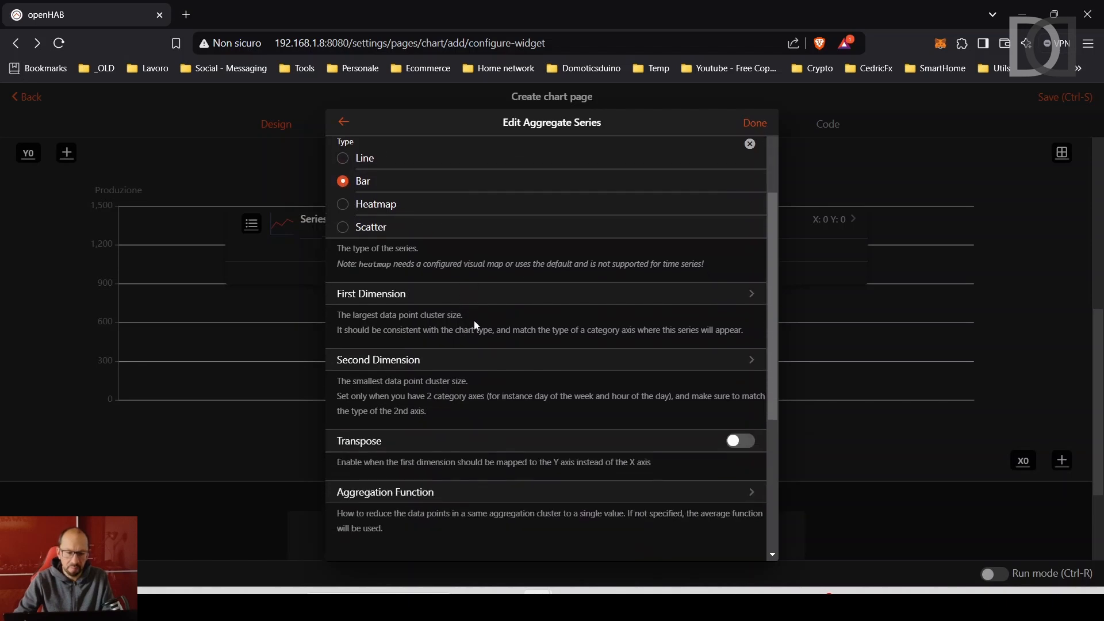
Set the Fotovoltaico series' first dimension to Day of Month and its aggregation function to Average, and accept the series settings.
{"action": "left_click", "coordinate": [430, 299]}
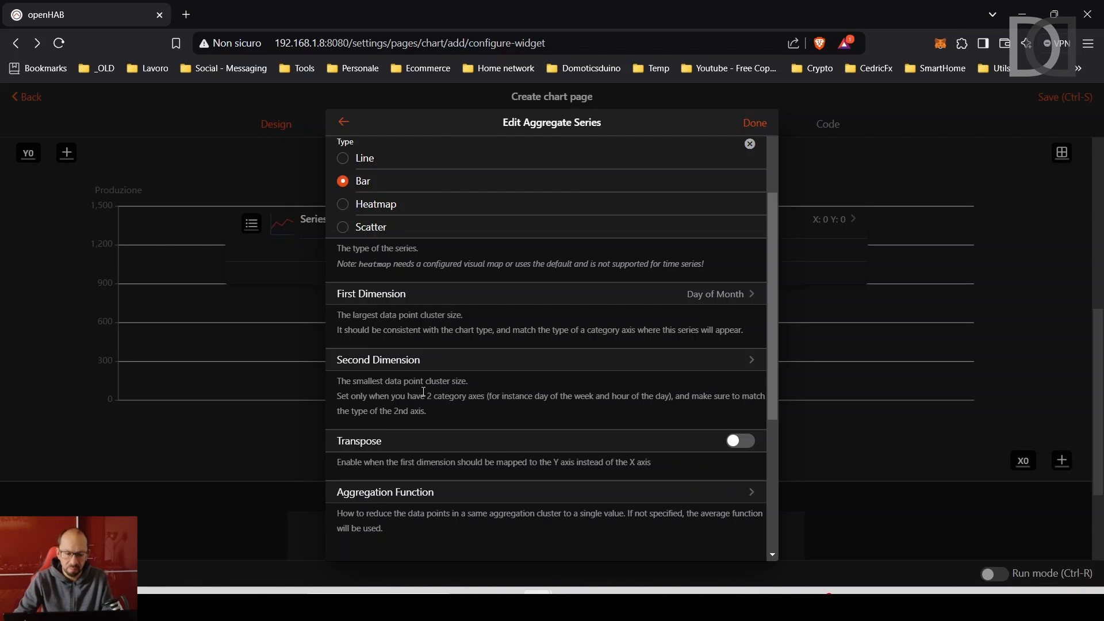
{"action": "scroll", "coordinate": [375, 381], "scroll_direction": "down", "scroll_amount": 1}
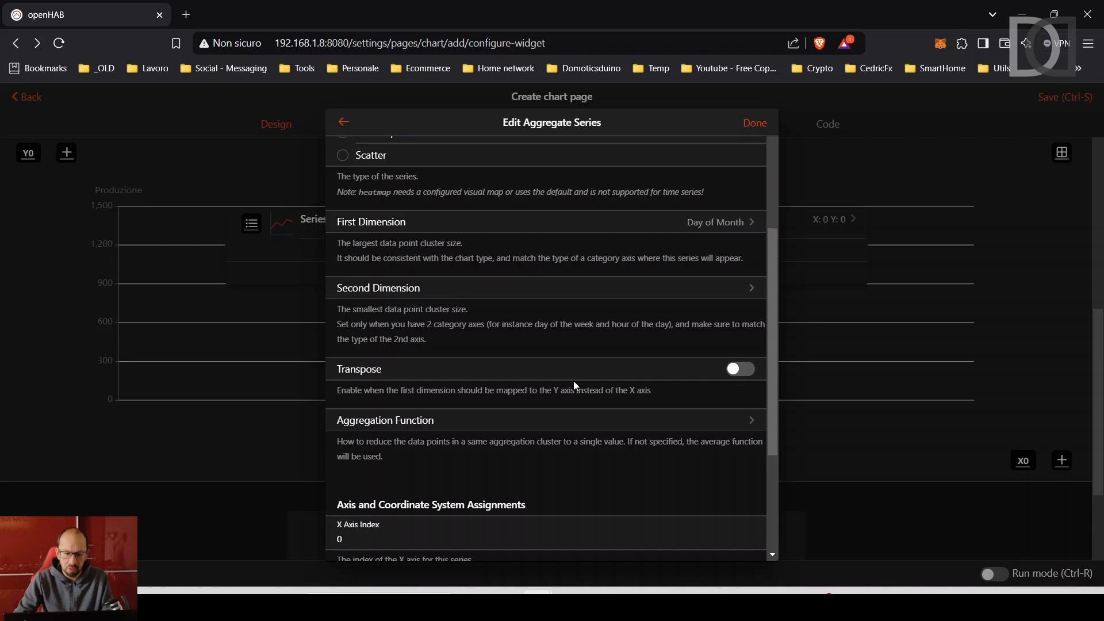
{"action": "scroll", "coordinate": [575, 379], "scroll_direction": "down", "scroll_amount": 1}
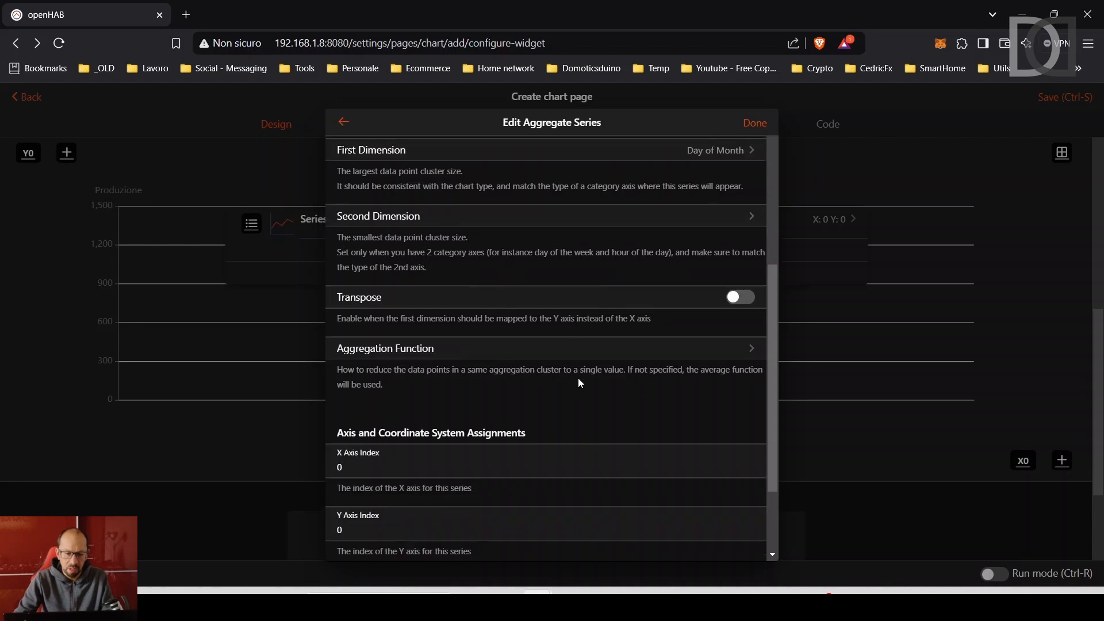
{"action": "left_click", "coordinate": [414, 355]}
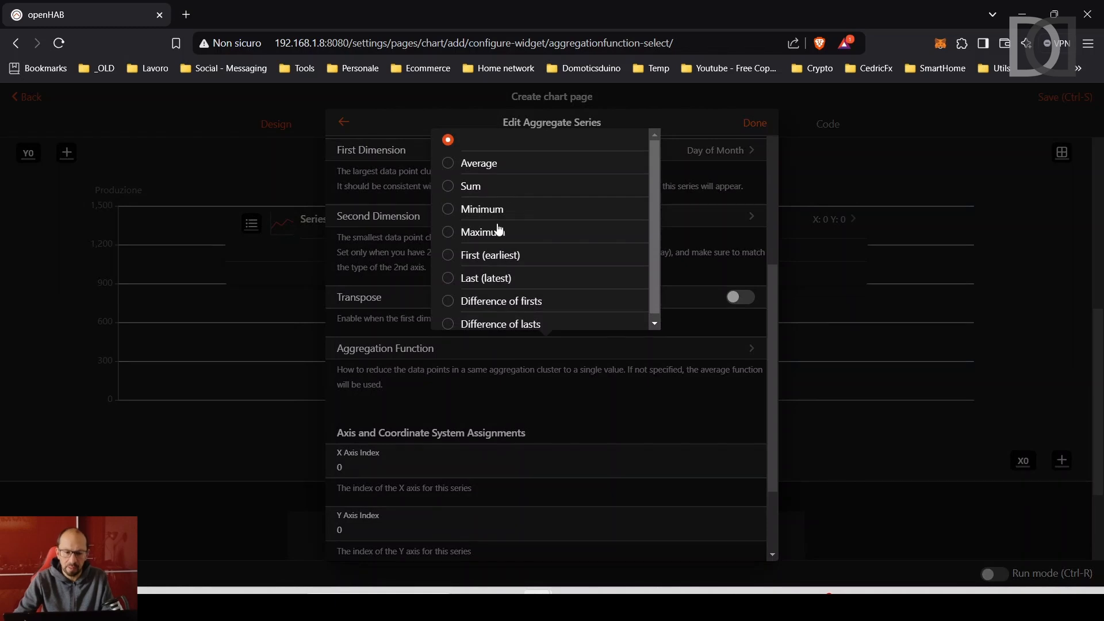
{"action": "key", "text": "Tab"}
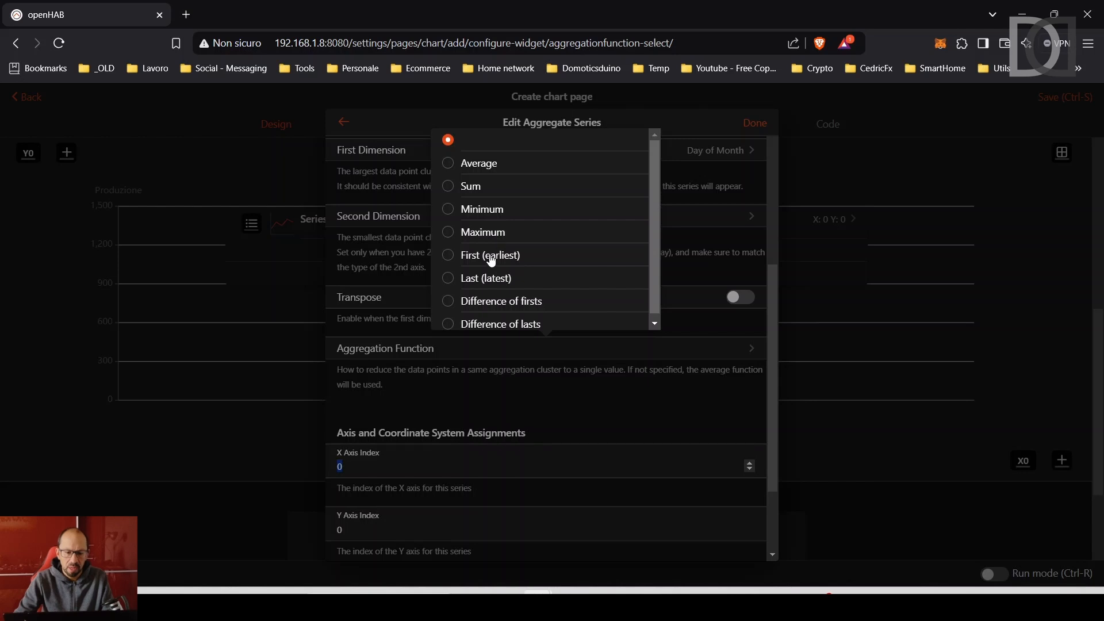
{"action": "scroll", "coordinate": [493, 278], "scroll_direction": "down", "scroll_amount": 1}
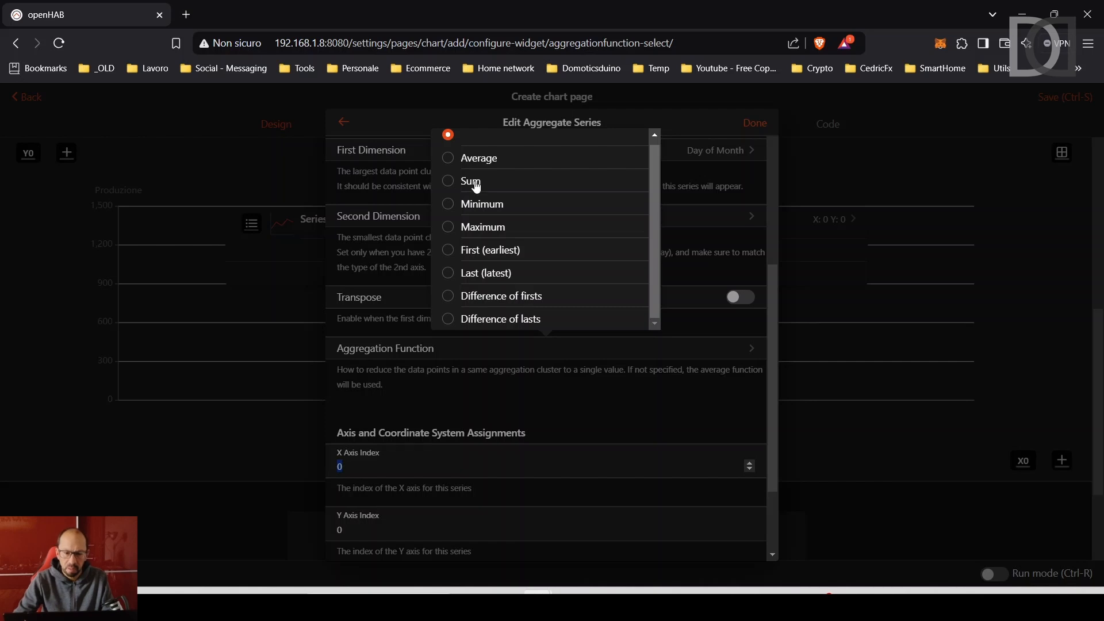
{"action": "left_click", "coordinate": [449, 159]}
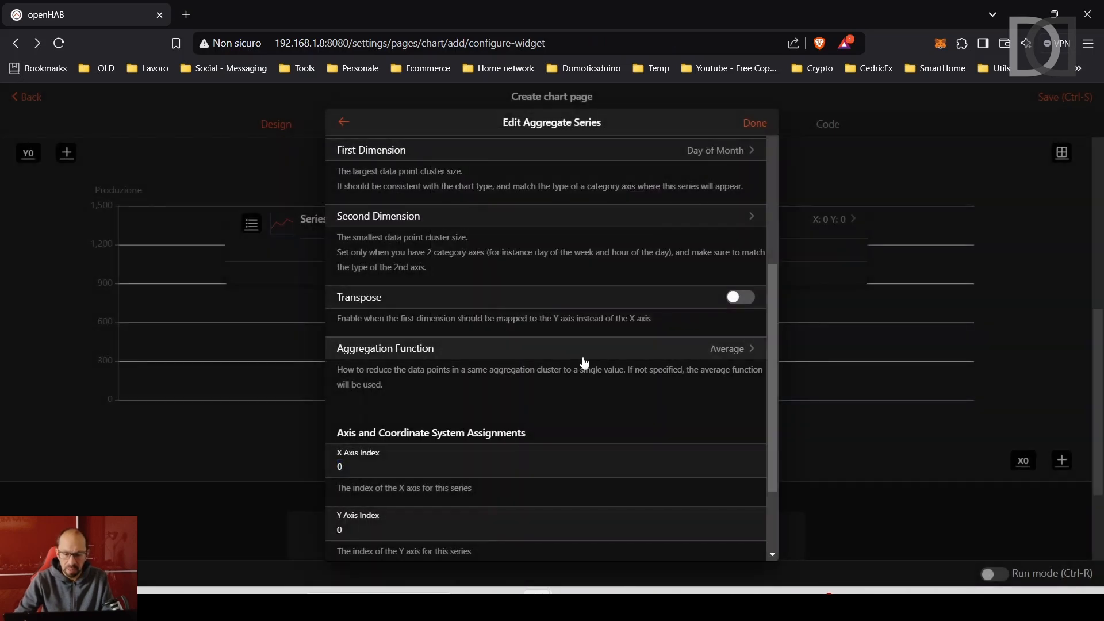
{"action": "scroll", "coordinate": [596, 359], "scroll_direction": "down", "scroll_amount": 1}
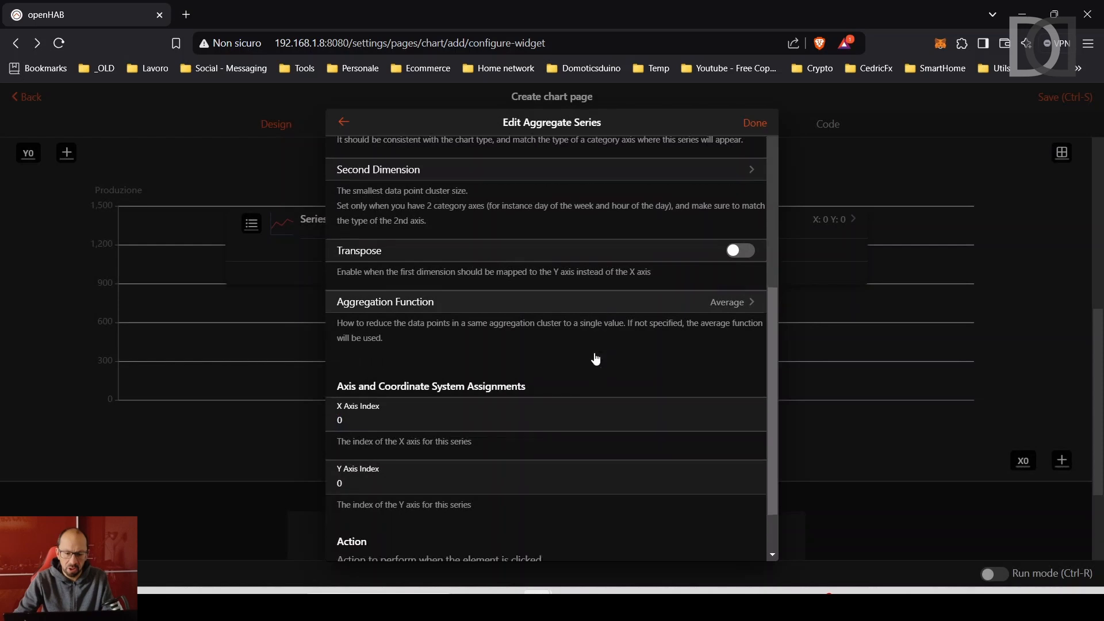
{"action": "scroll", "coordinate": [593, 351], "scroll_direction": "down", "scroll_amount": 1}
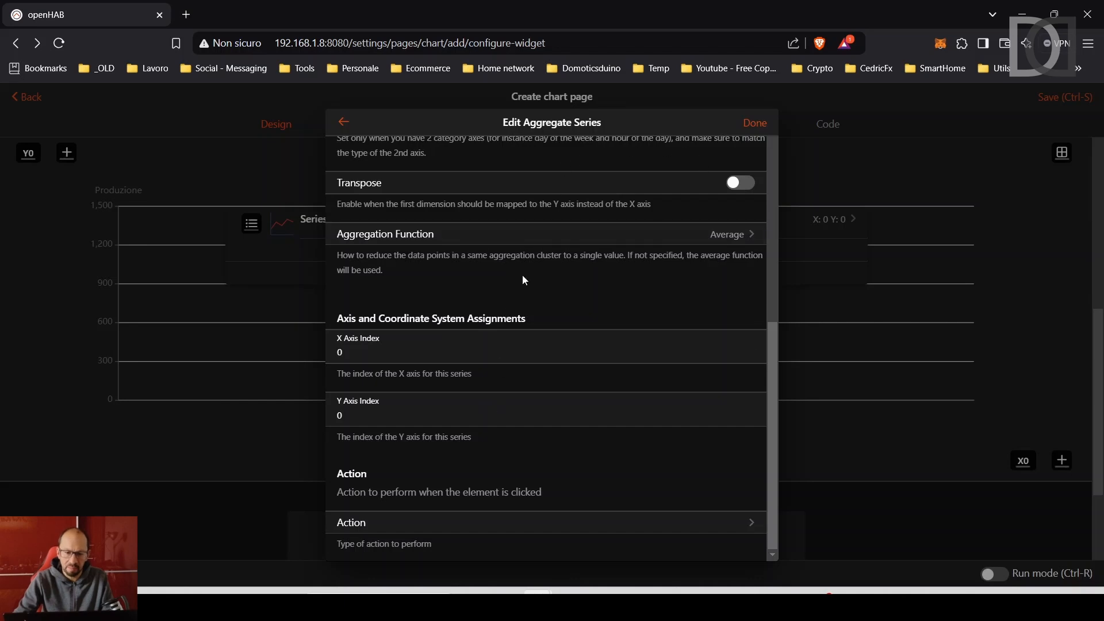
{"action": "left_click", "coordinate": [755, 125]}
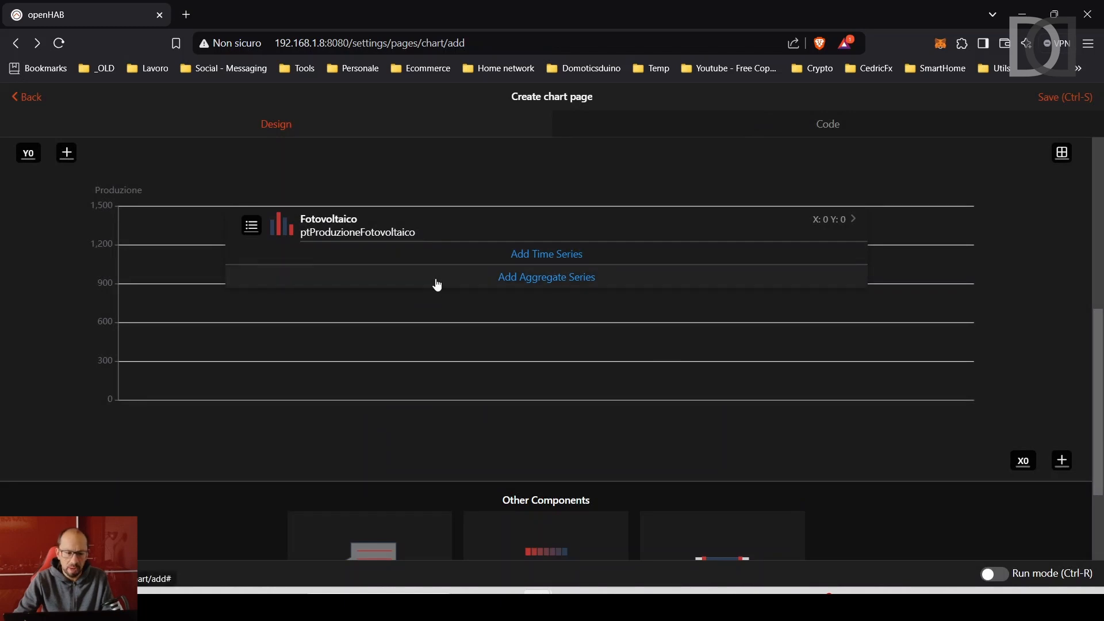
Set the chart's initial period to M and switch the page to run mode.
{"action": "scroll", "coordinate": [437, 285], "scroll_direction": "up", "scroll_amount": 6}
{"action": "scroll", "coordinate": [434, 286], "scroll_direction": "up", "scroll_amount": 2}
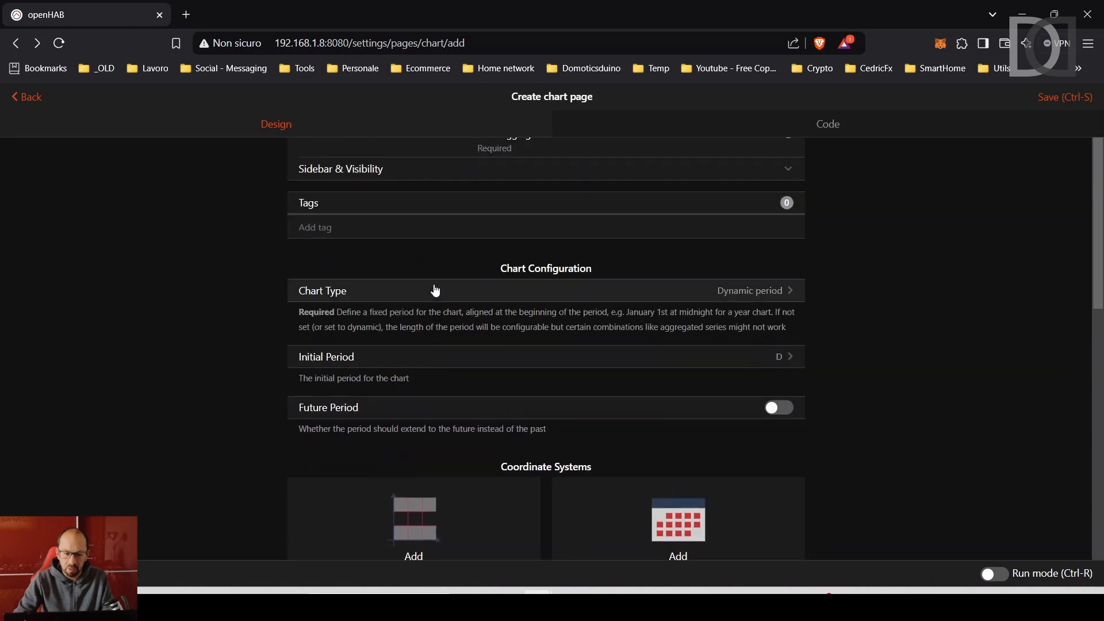
{"action": "left_click", "coordinate": [782, 356]}
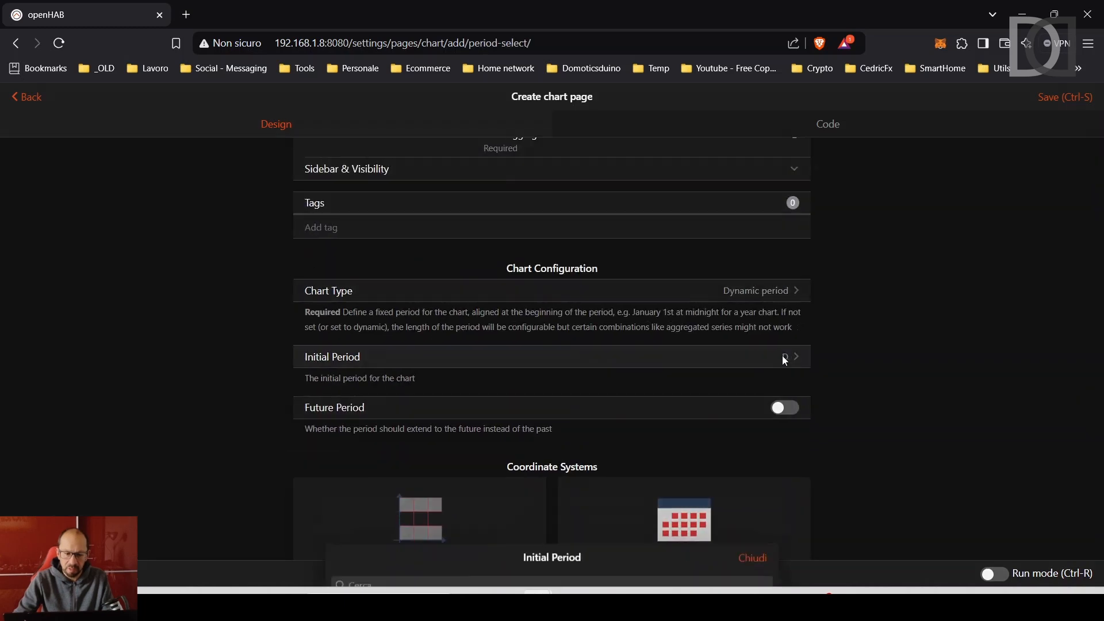
{"action": "scroll", "coordinate": [455, 336], "scroll_direction": "down", "scroll_amount": 1}
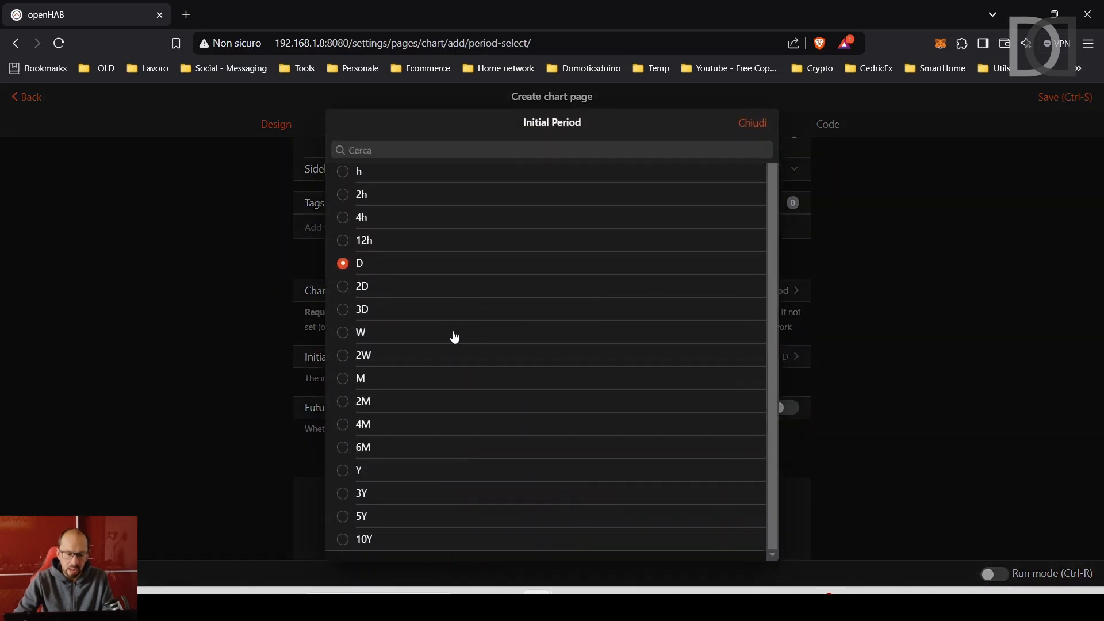
{"action": "left_click", "coordinate": [347, 379]}
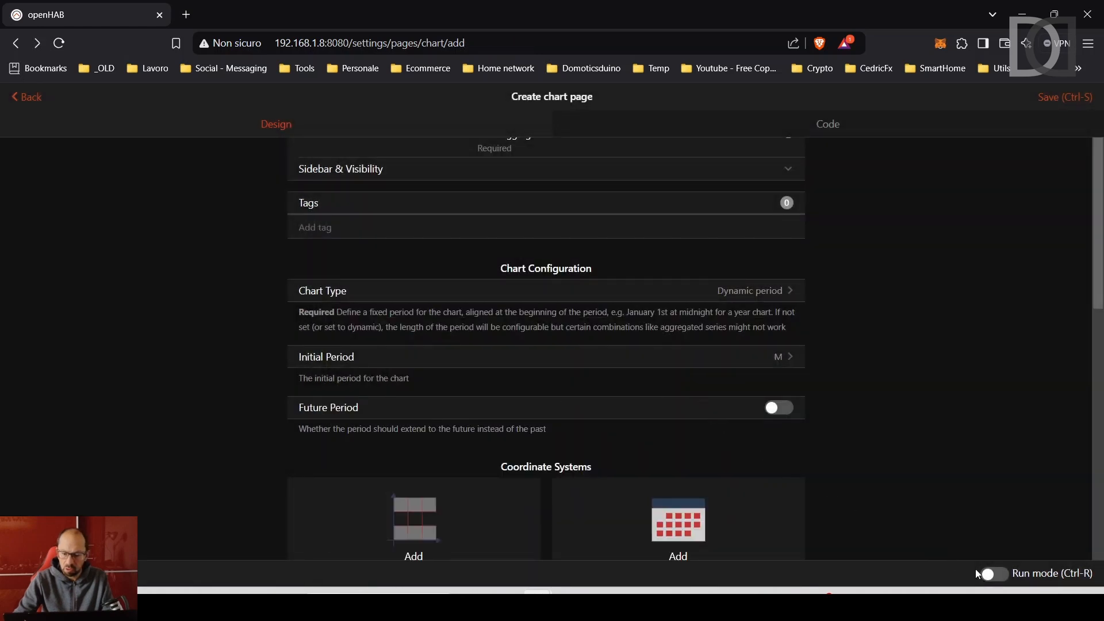
{"action": "left_click", "coordinate": [997, 578]}
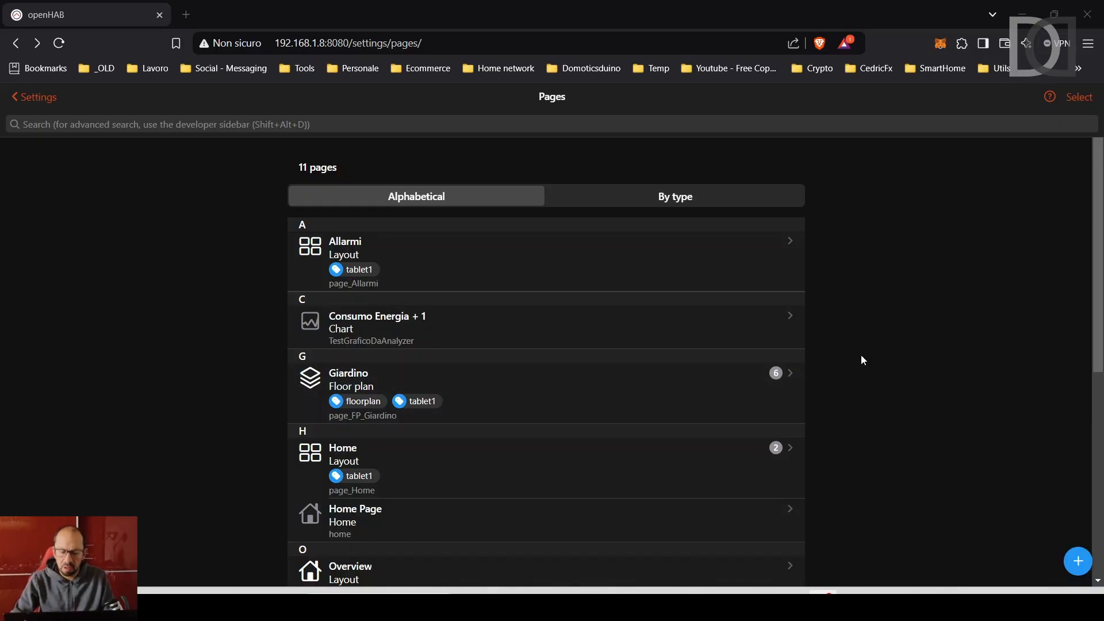
Create a new chart page from the Pages list and label it "calendario".
{"action": "left_click", "coordinate": [1080, 565]}
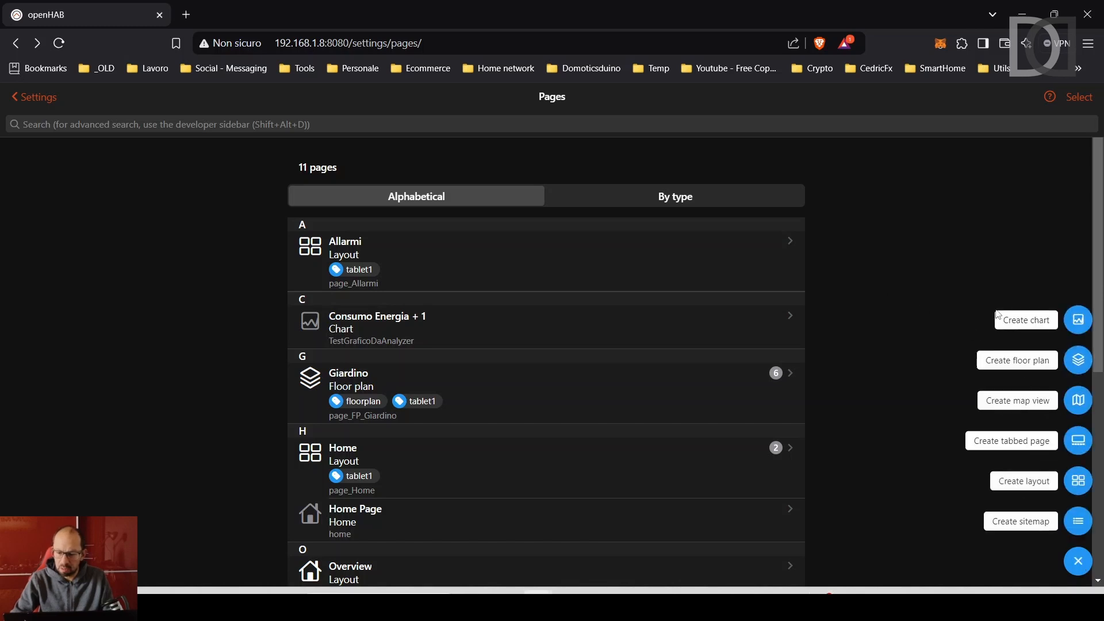
{"action": "left_click", "coordinate": [1079, 322]}
{"action": "left_click", "coordinate": [536, 207]}
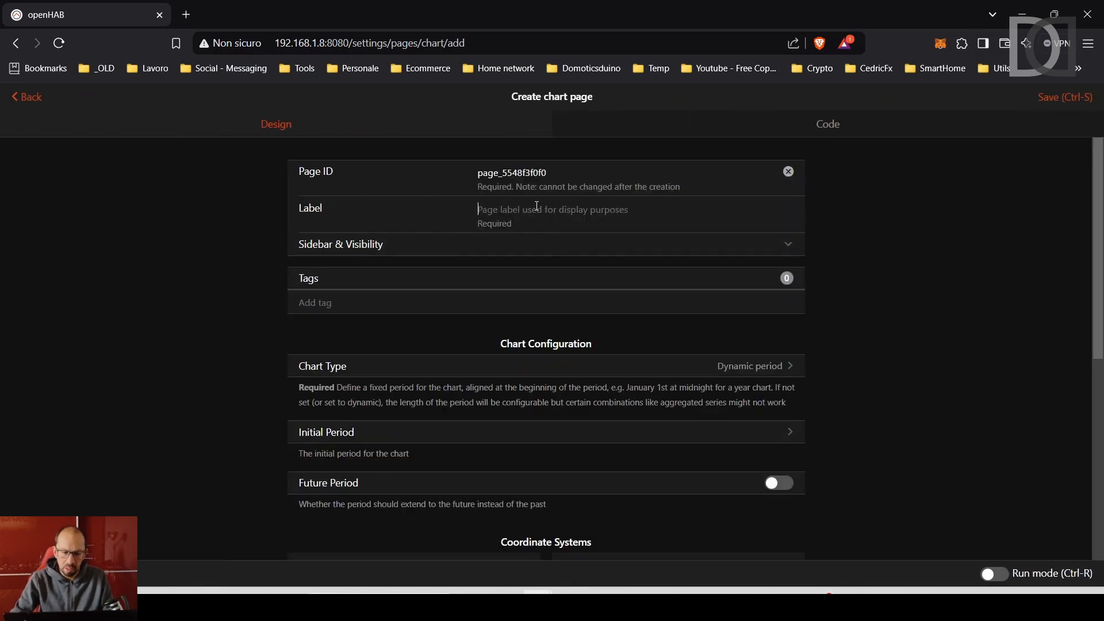
{"action": "type", "text": "calendario"}
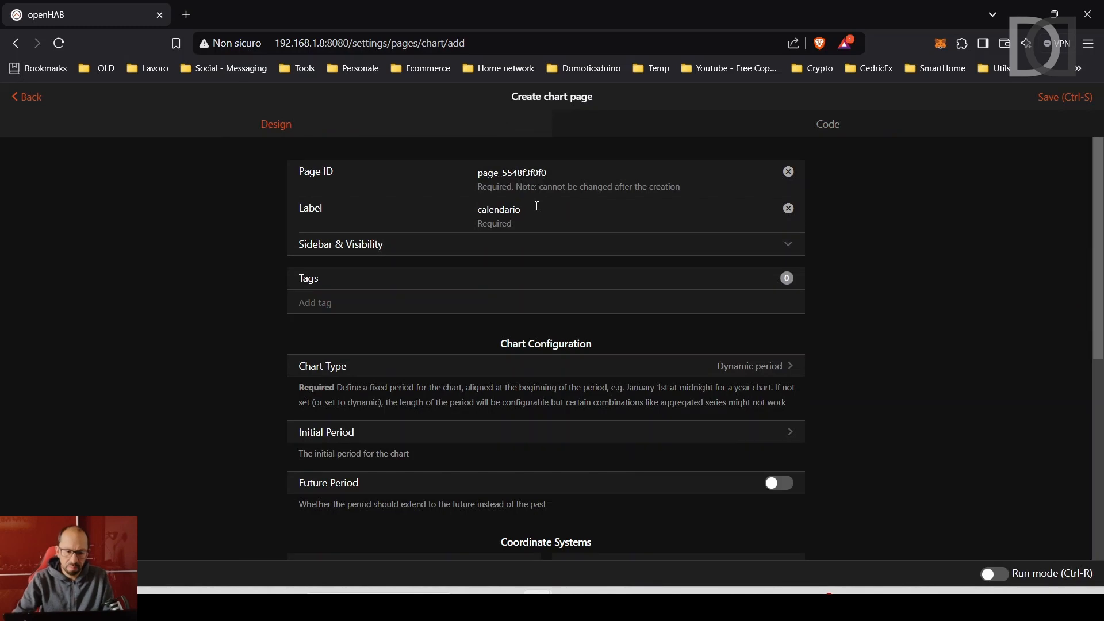
Add a calendar coordinate system to the calendario chart page.
{"action": "scroll", "coordinate": [498, 275], "scroll_direction": "down", "scroll_amount": 1}
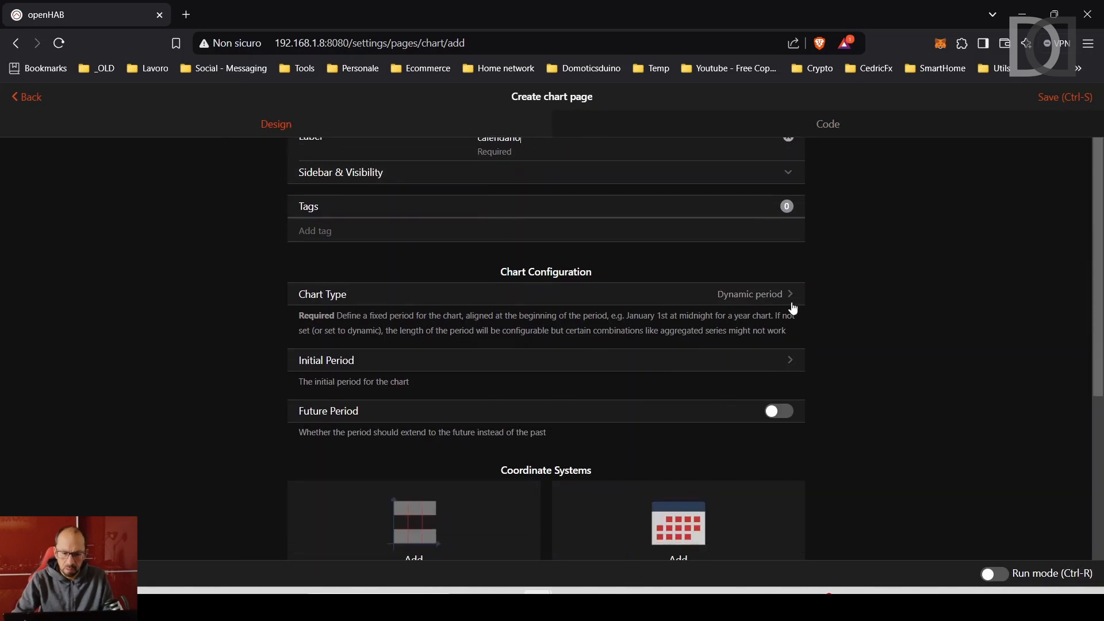
{"action": "scroll", "coordinate": [584, 319], "scroll_direction": "down", "scroll_amount": 1}
{"action": "scroll", "coordinate": [615, 310], "scroll_direction": "down", "scroll_amount": 3}
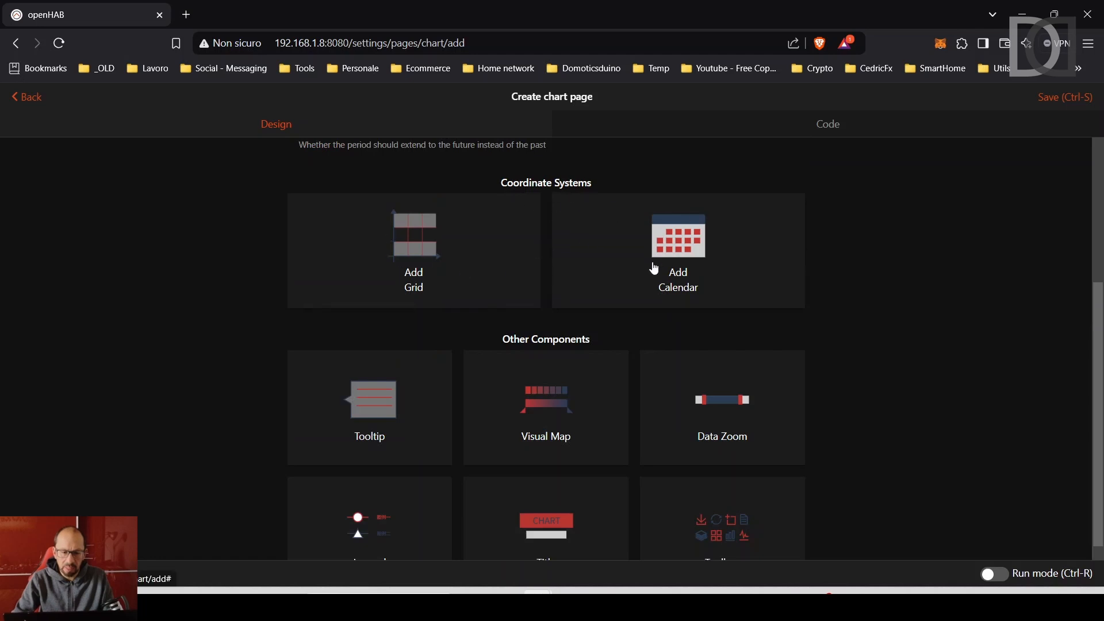
{"action": "left_click", "coordinate": [679, 238]}
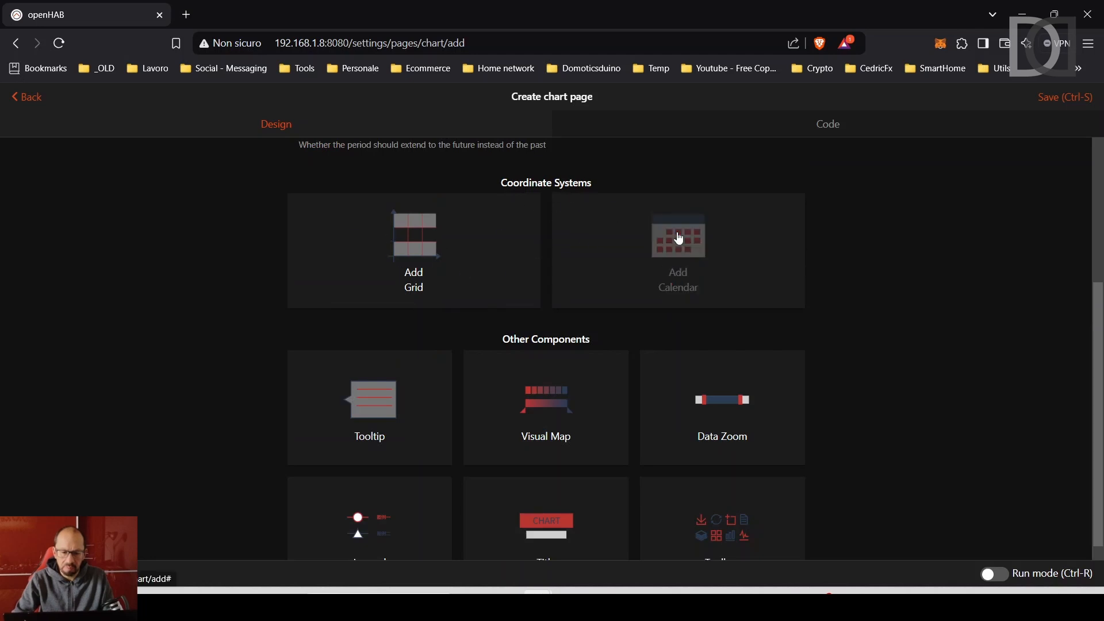
Add a calendar series to the calendar and name it "Produzione".
{"action": "scroll", "coordinate": [723, 307], "scroll_direction": "down", "scroll_amount": 1}
{"action": "scroll", "coordinate": [723, 306], "scroll_direction": "down", "scroll_amount": 1}
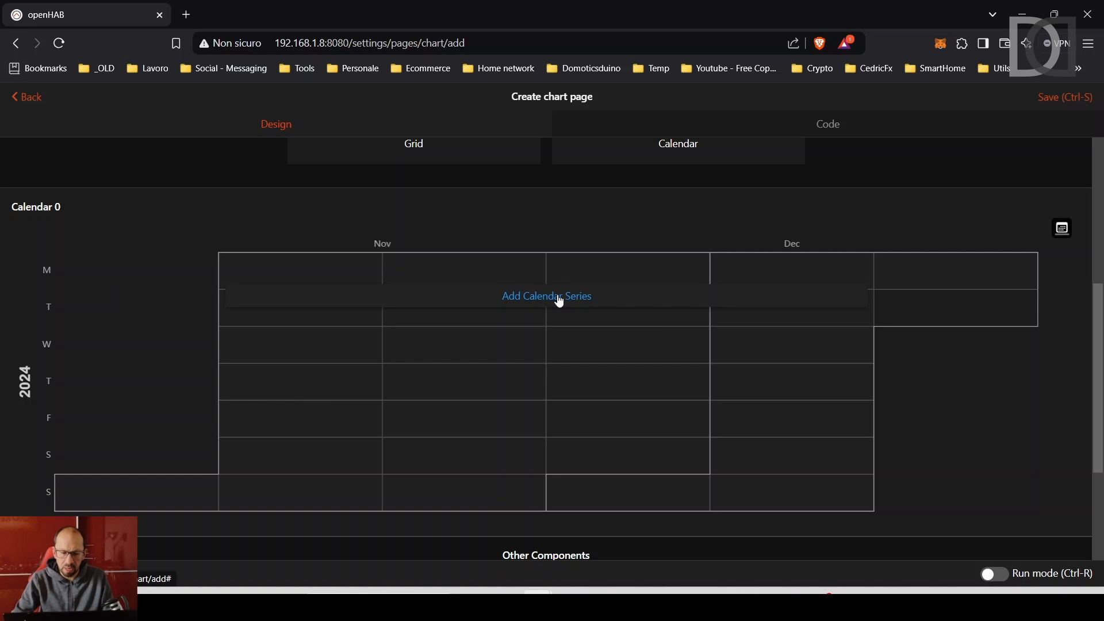
{"action": "left_click", "coordinate": [559, 298]}
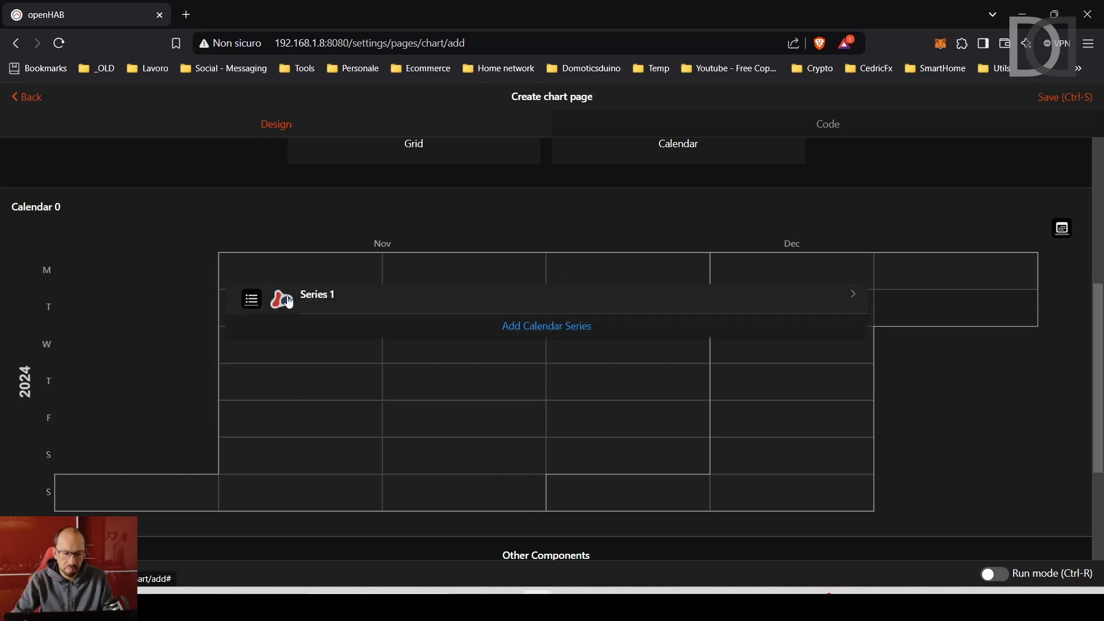
{"action": "left_click", "coordinate": [289, 302]}
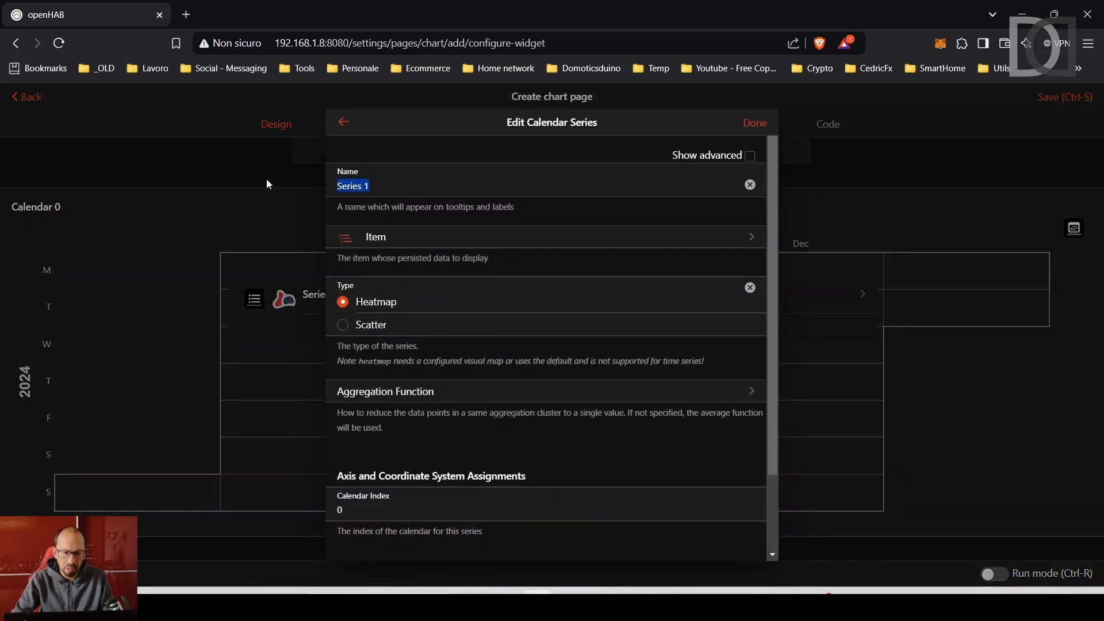
{"action": "type", "text": "Produzion"}
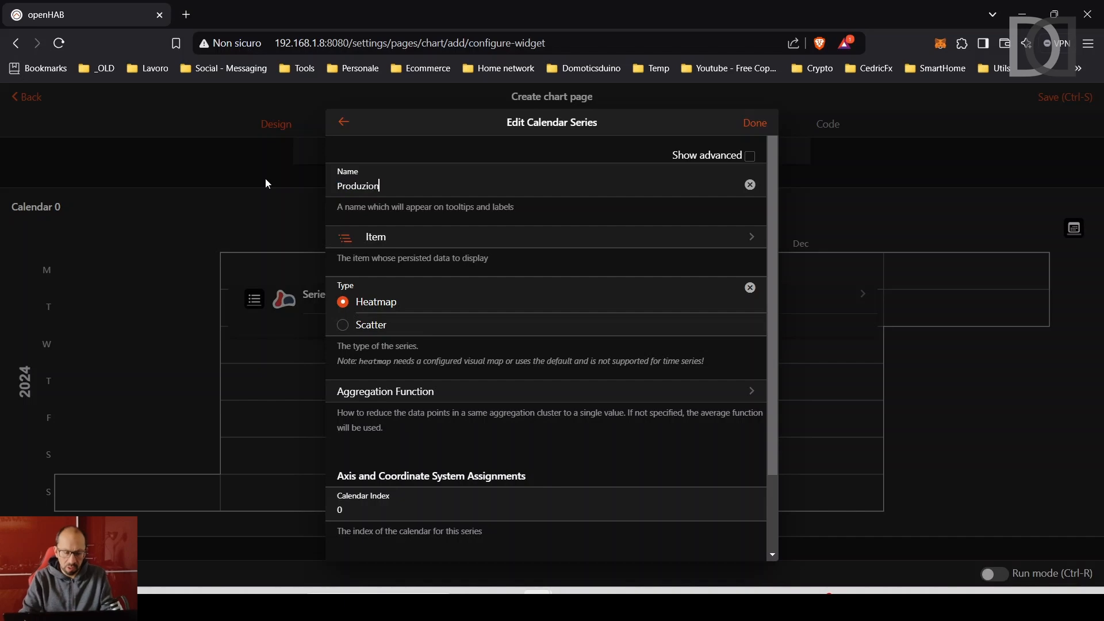
{"action": "type", "text": "e"}
Assign the item Produzione Fotovoltaico (ptProduzioneFotovoltaico) to the Produzione calendar series.
{"action": "left_click", "coordinate": [402, 238]}
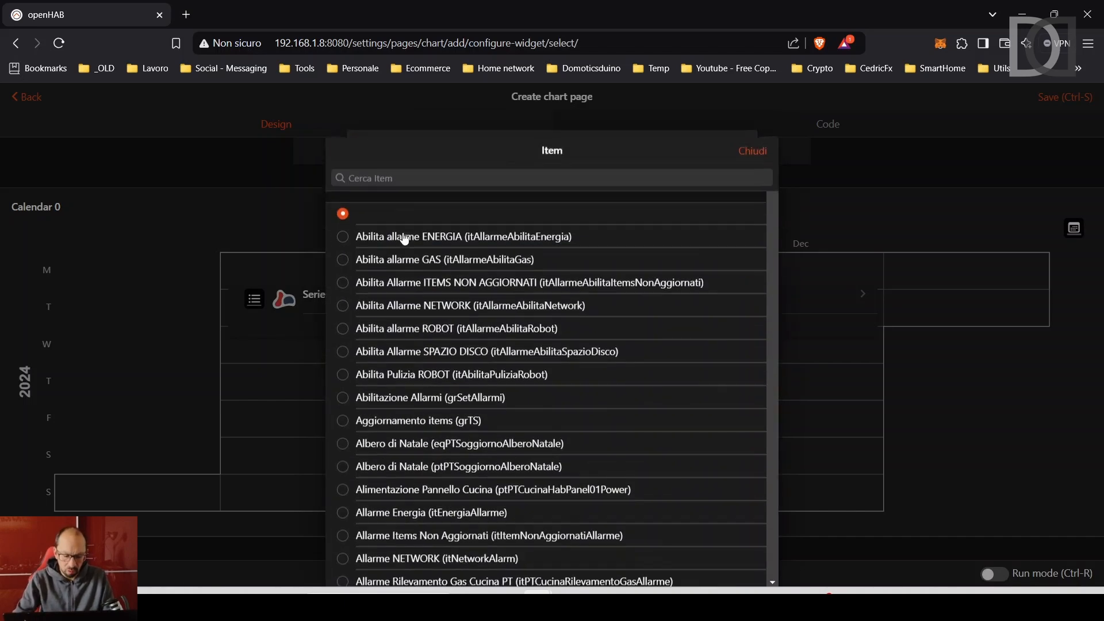
{"action": "type", "text": "fotovo"}
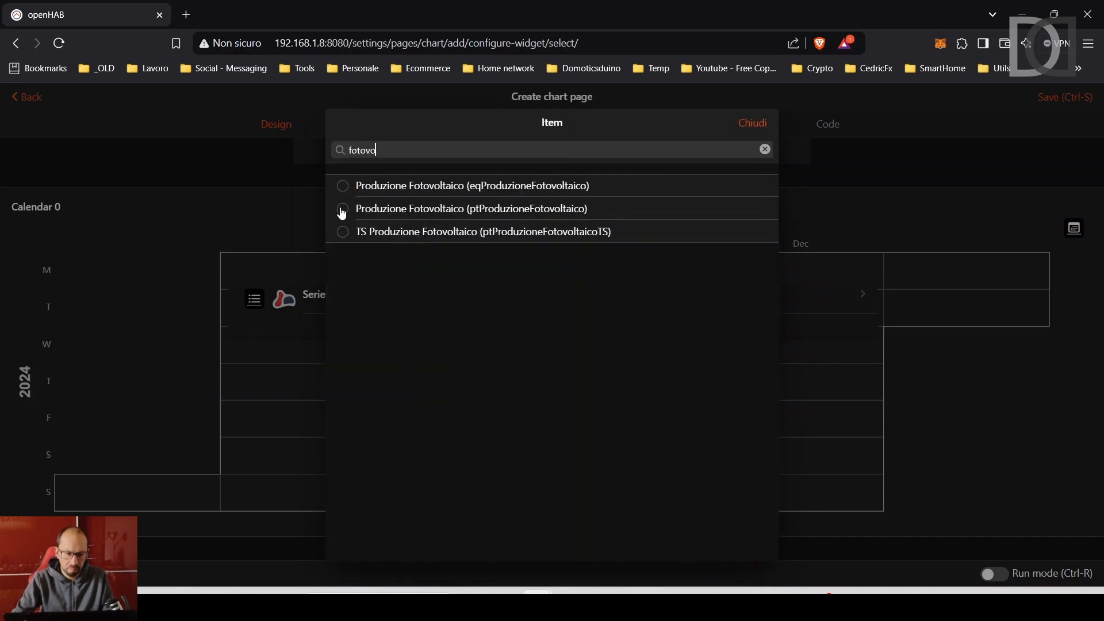
{"action": "left_click", "coordinate": [342, 211]}
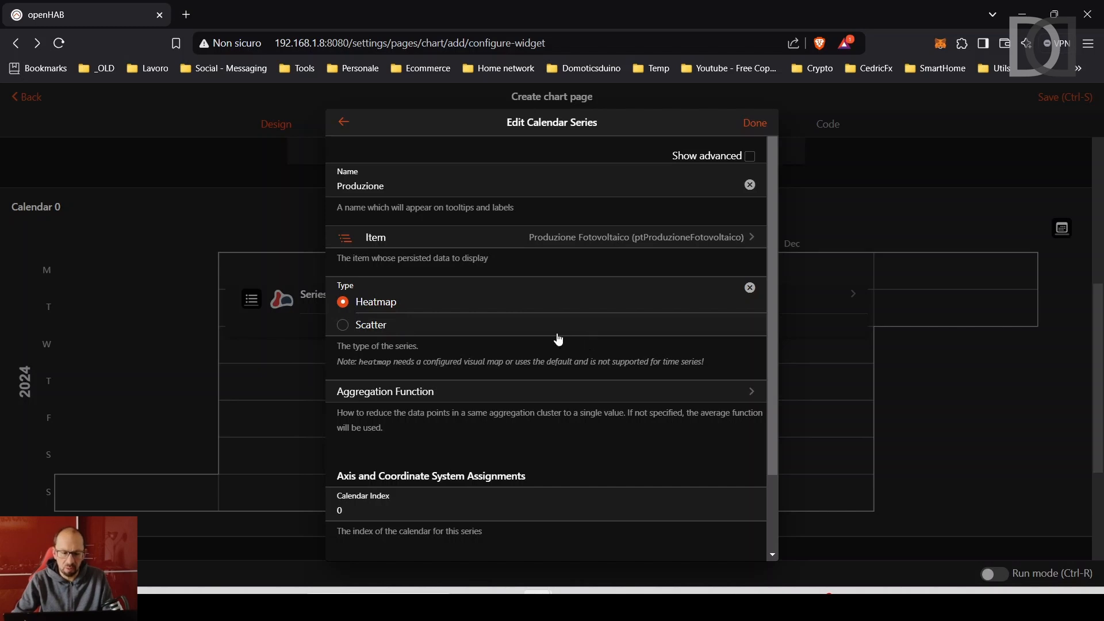
Set the Produzione series' aggregation function to Average and accept the series settings.
{"action": "scroll", "coordinate": [558, 340], "scroll_direction": "down", "scroll_amount": 1}
{"action": "left_click", "coordinate": [439, 320]}
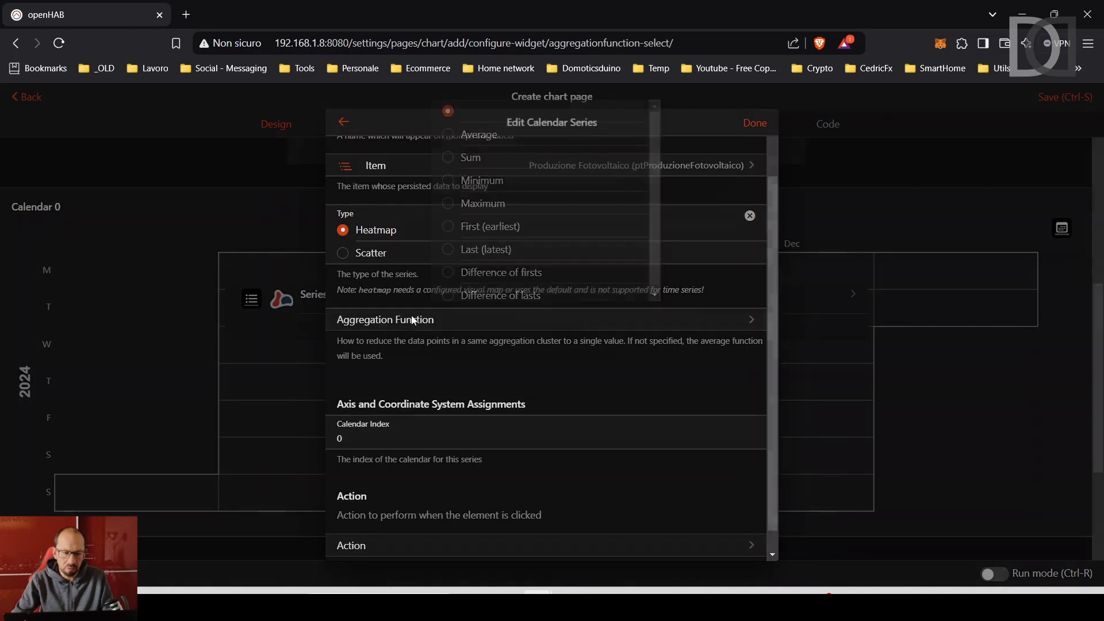
{"action": "left_click", "coordinate": [441, 137]}
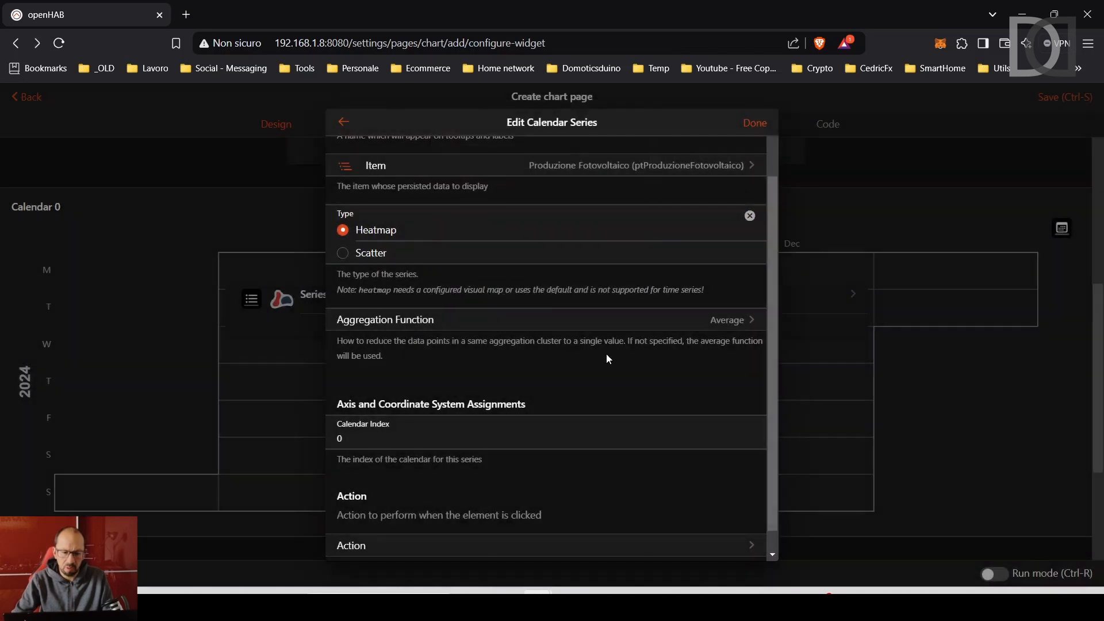
{"action": "scroll", "coordinate": [605, 359], "scroll_direction": "down", "scroll_amount": 1}
{"action": "scroll", "coordinate": [467, 429], "scroll_direction": "up", "scroll_amount": 1}
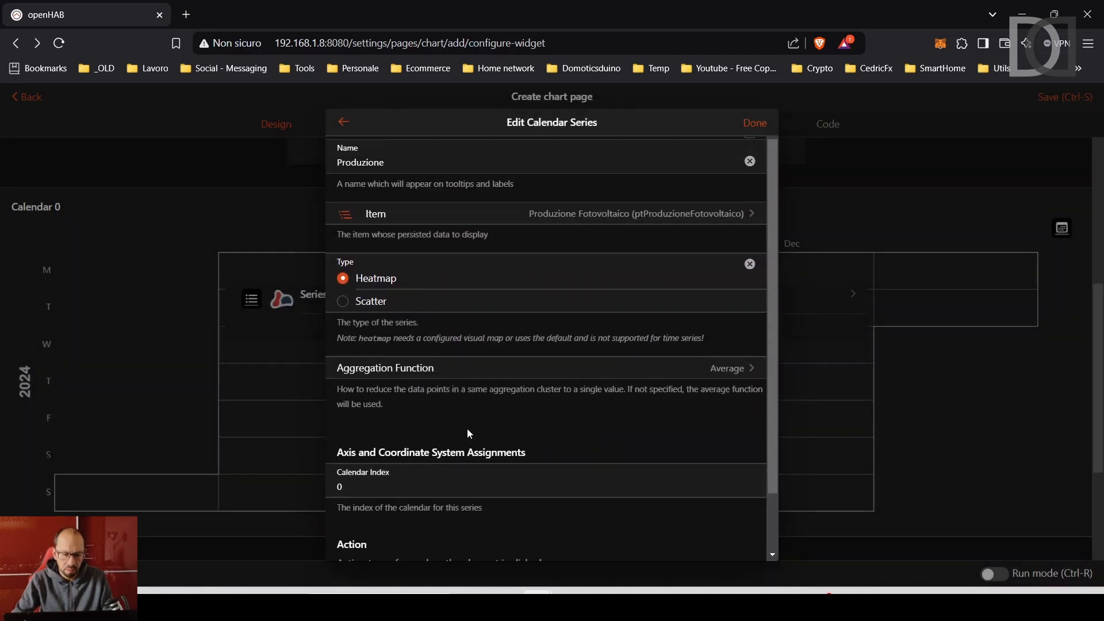
{"action": "scroll", "coordinate": [465, 422], "scroll_direction": "down", "scroll_amount": 1}
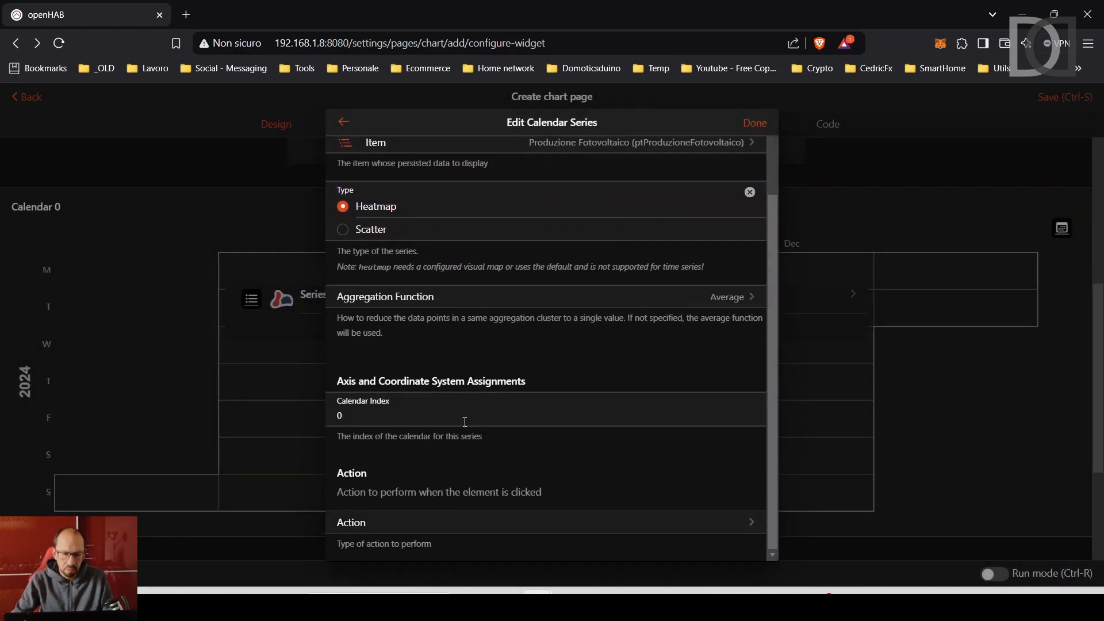
{"action": "left_click", "coordinate": [756, 125]}
Set the calendario page's chart type to Month.
{"action": "scroll", "coordinate": [632, 152], "scroll_direction": "up", "scroll_amount": 5}
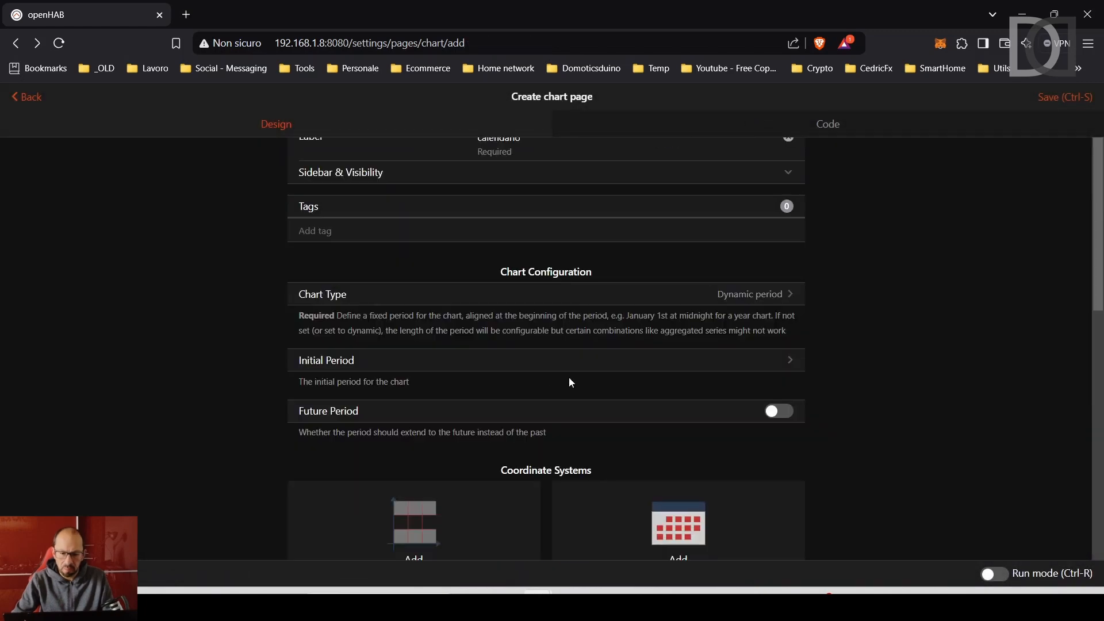
{"action": "left_click", "coordinate": [756, 293]}
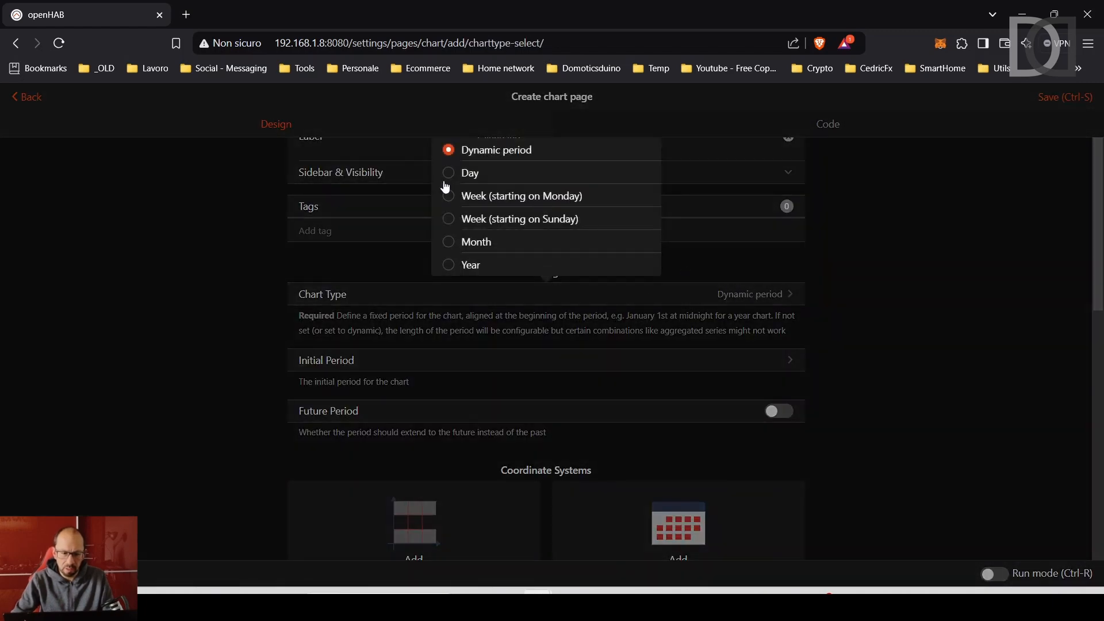
{"action": "left_click", "coordinate": [463, 247]}
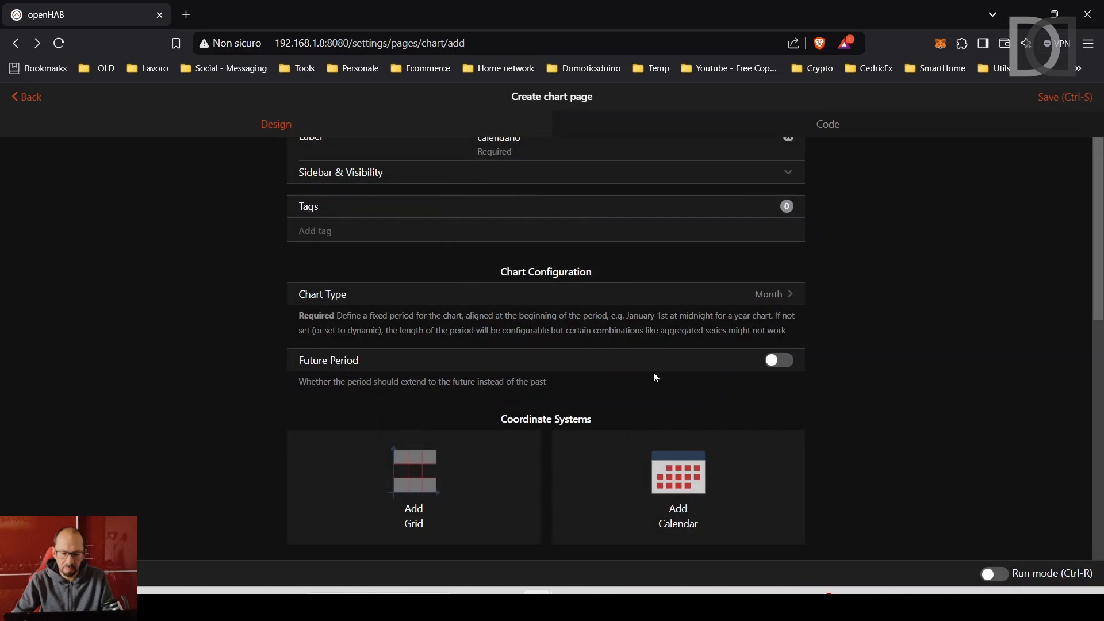
Preview the calendario chart in run mode and return to its design view.
{"action": "scroll", "coordinate": [655, 375], "scroll_direction": "down", "scroll_amount": 1}
{"action": "scroll", "coordinate": [653, 375], "scroll_direction": "down", "scroll_amount": 5}
{"action": "key", "text": "ctrl+r"}
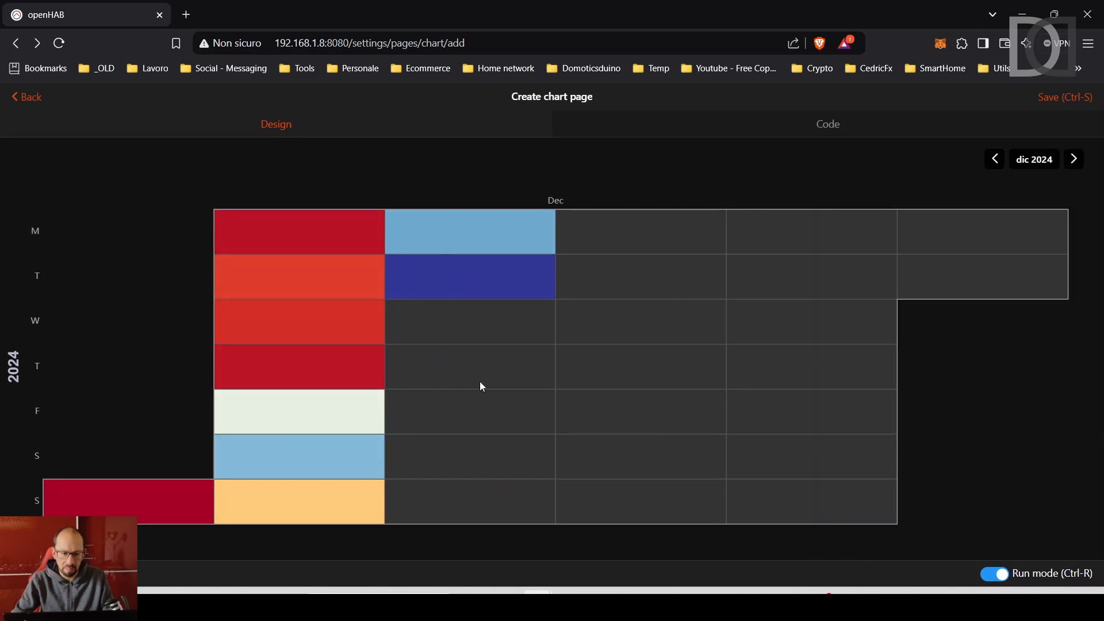
{"action": "left_click", "coordinate": [990, 576]}
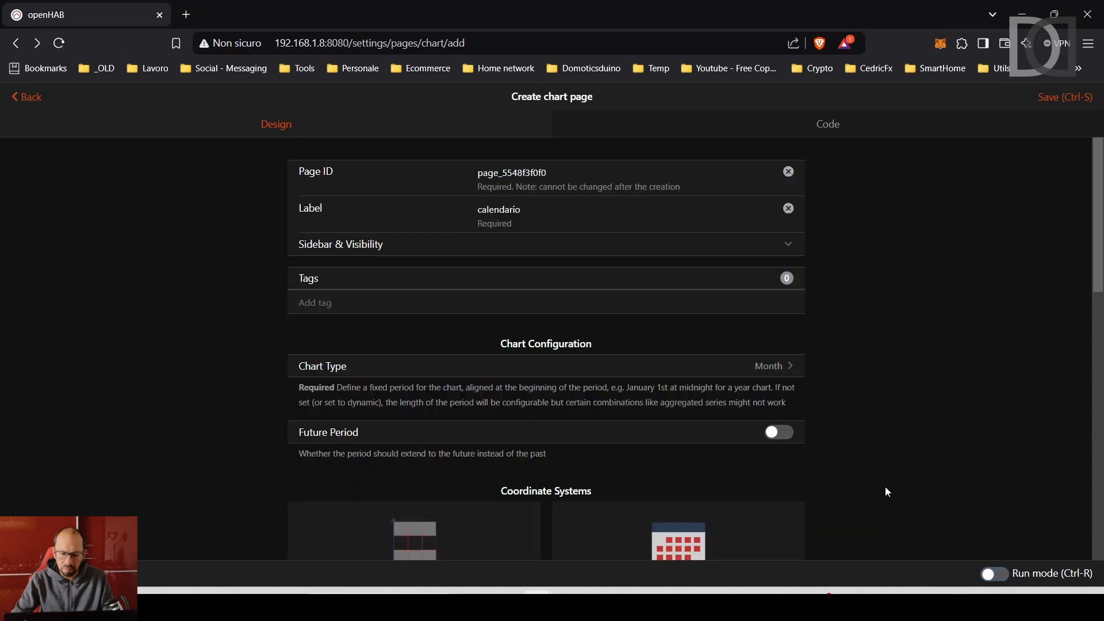
Add a legend and a tooltip to the calendario chart, keeping the default settings of both components.
{"action": "scroll", "coordinate": [433, 356], "scroll_direction": "down", "scroll_amount": 10}
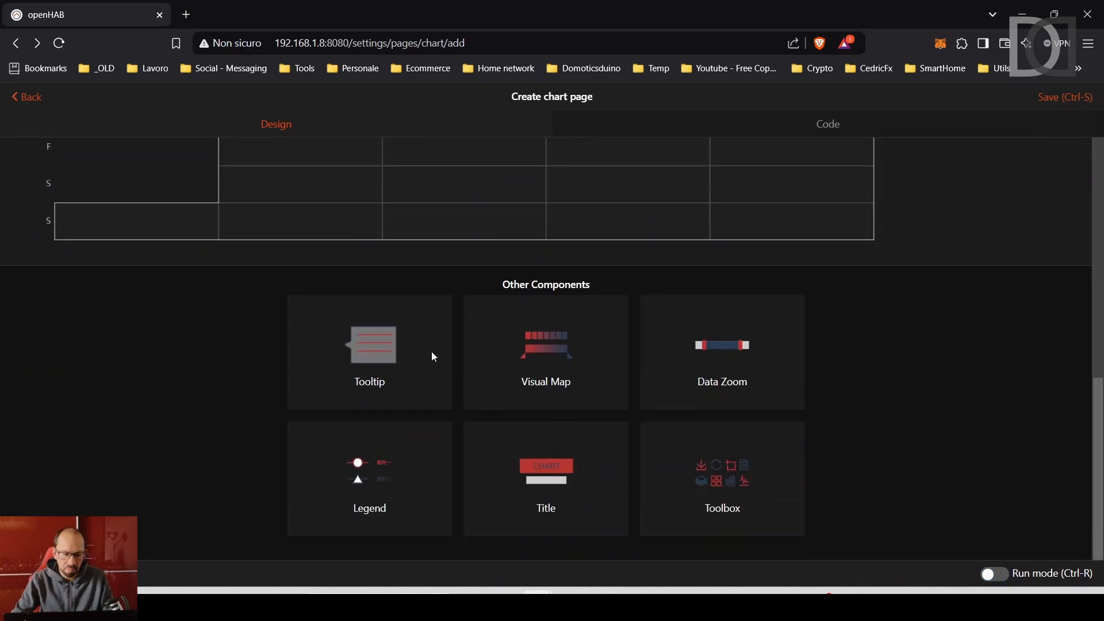
{"action": "left_click", "coordinate": [371, 475]}
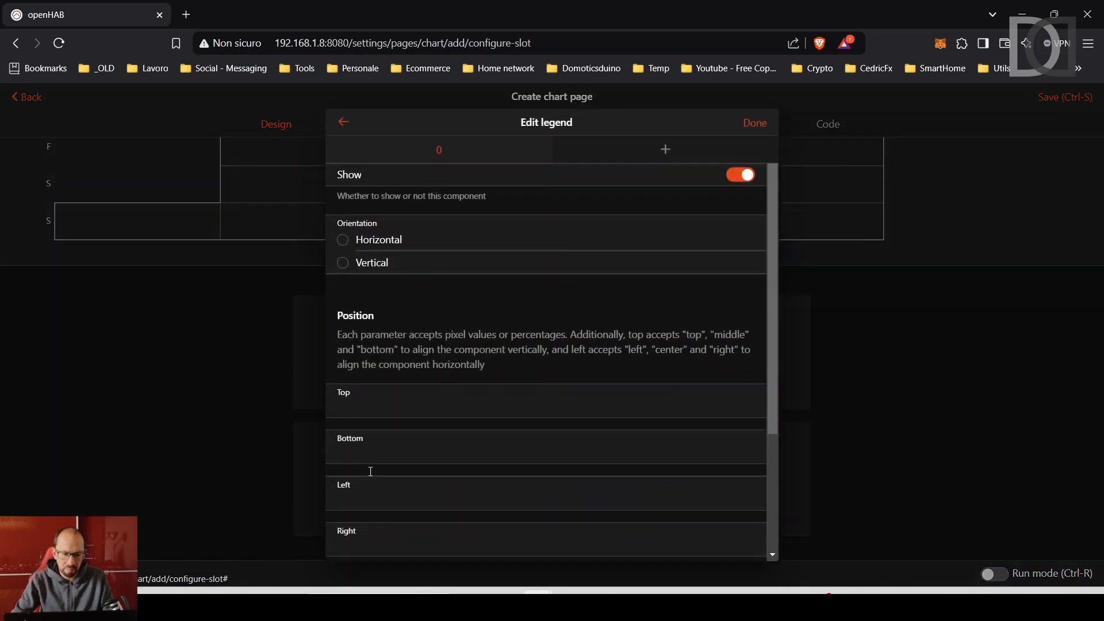
{"action": "left_click", "coordinate": [754, 122]}
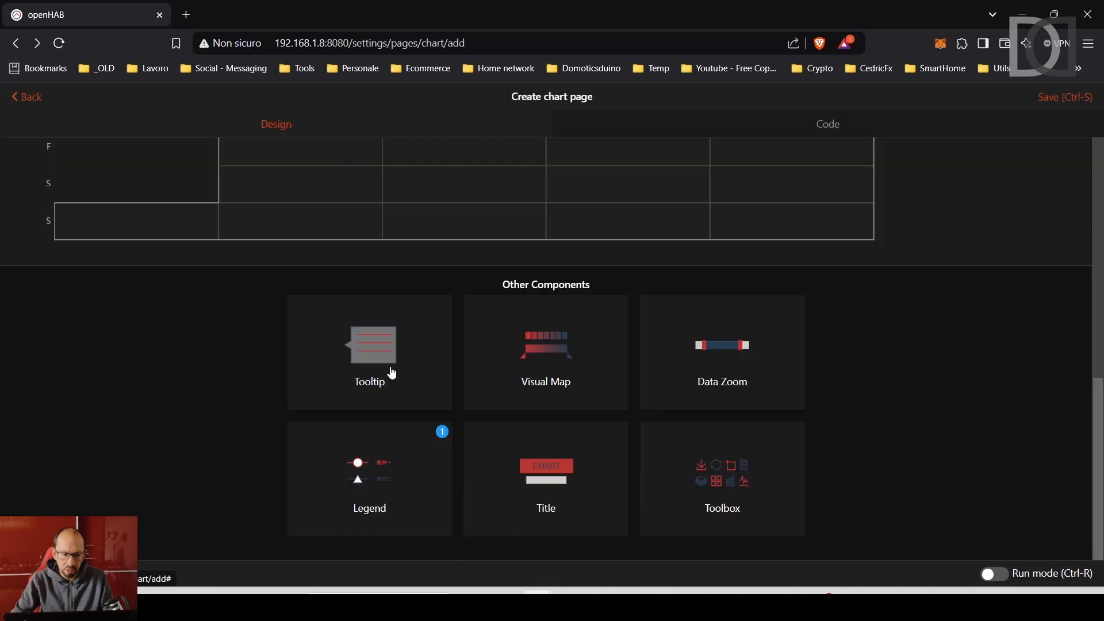
{"action": "left_click", "coordinate": [390, 372]}
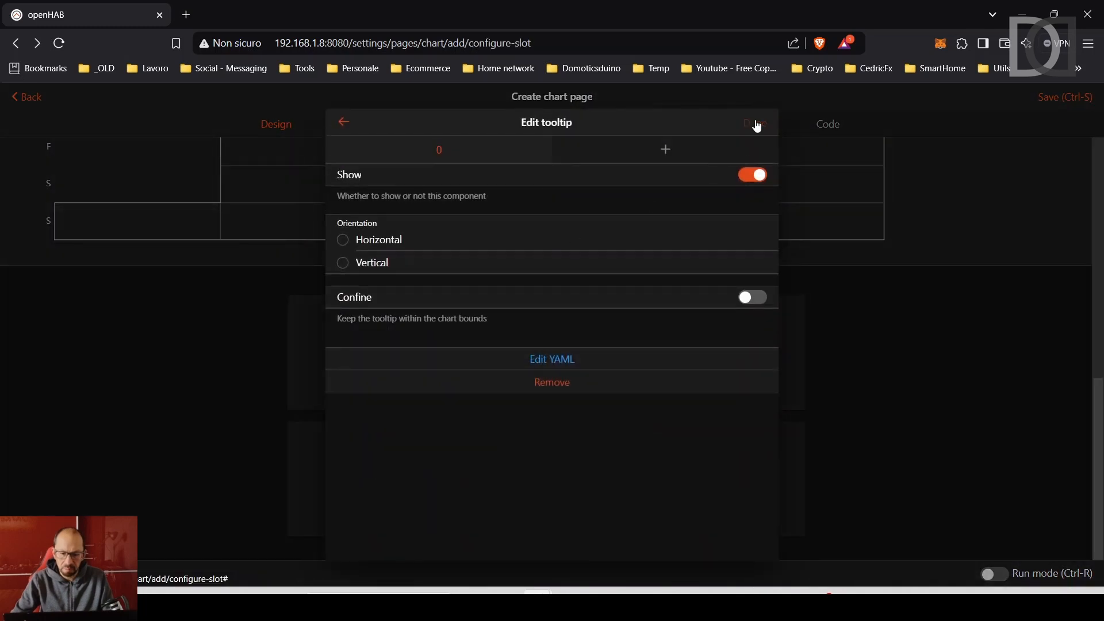
{"action": "left_click", "coordinate": [755, 124]}
Run the calendario chart, examine the daily Produzione values for December 2024 and go back one month.
{"action": "left_click", "coordinate": [1004, 568]}
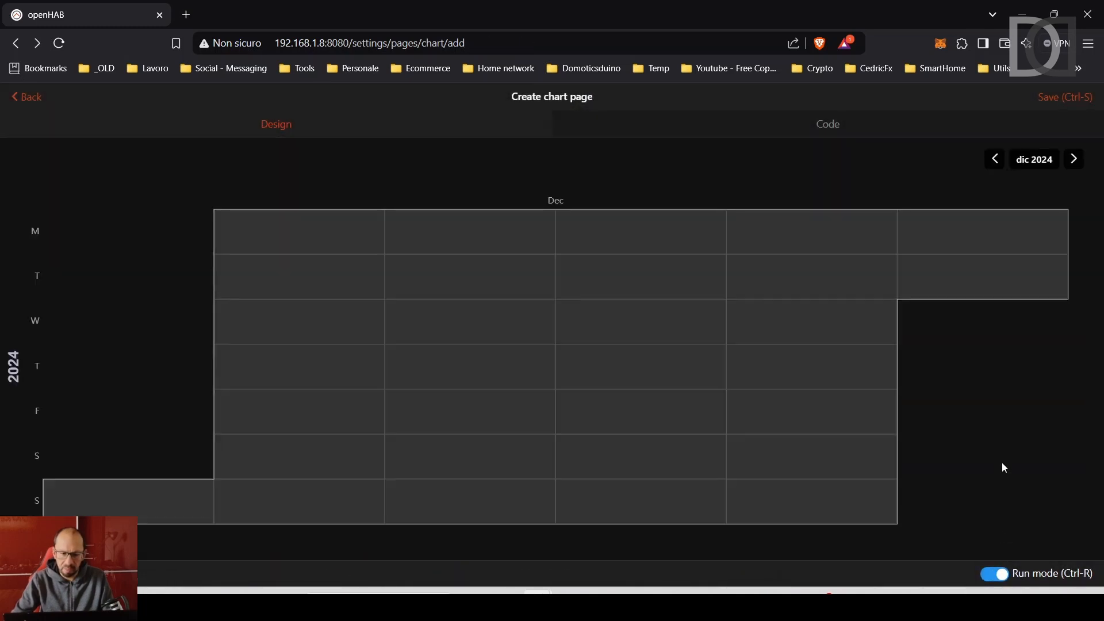
{"action": "mouse_move", "coordinate": [296, 234]}
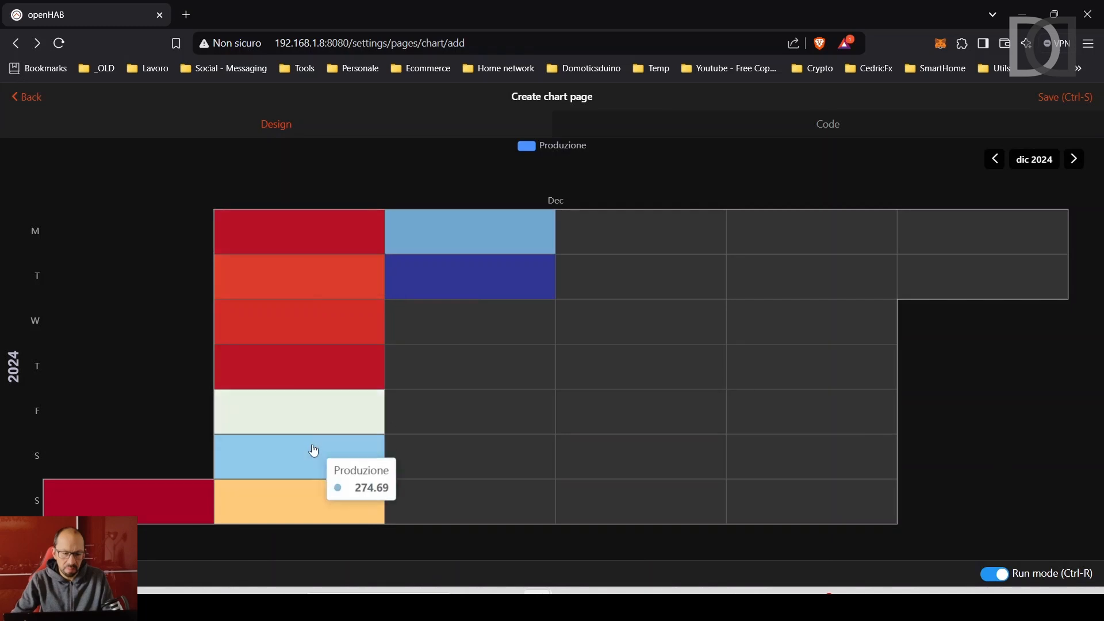
{"action": "mouse_move", "coordinate": [316, 505]}
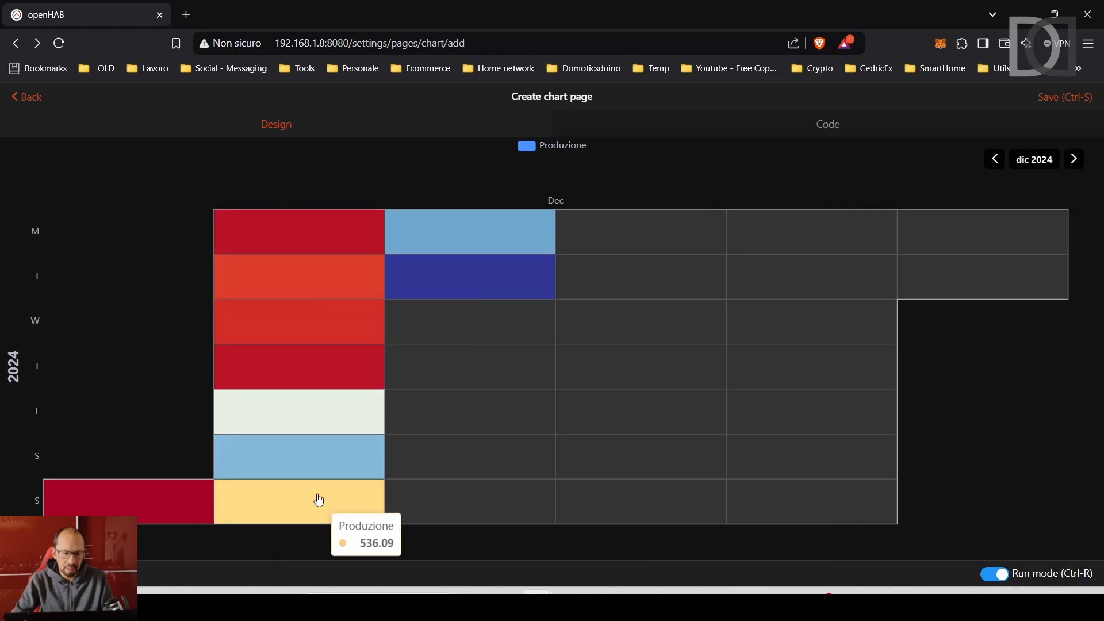
{"action": "mouse_move", "coordinate": [324, 330]}
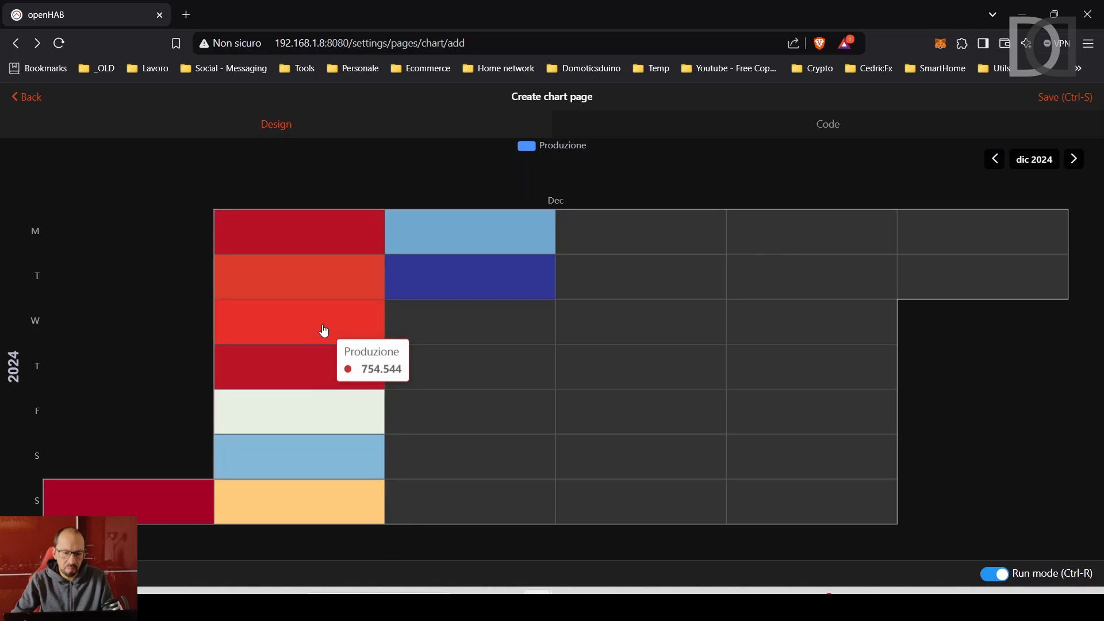
{"action": "mouse_move", "coordinate": [444, 224]}
{"action": "mouse_move", "coordinate": [449, 273]}
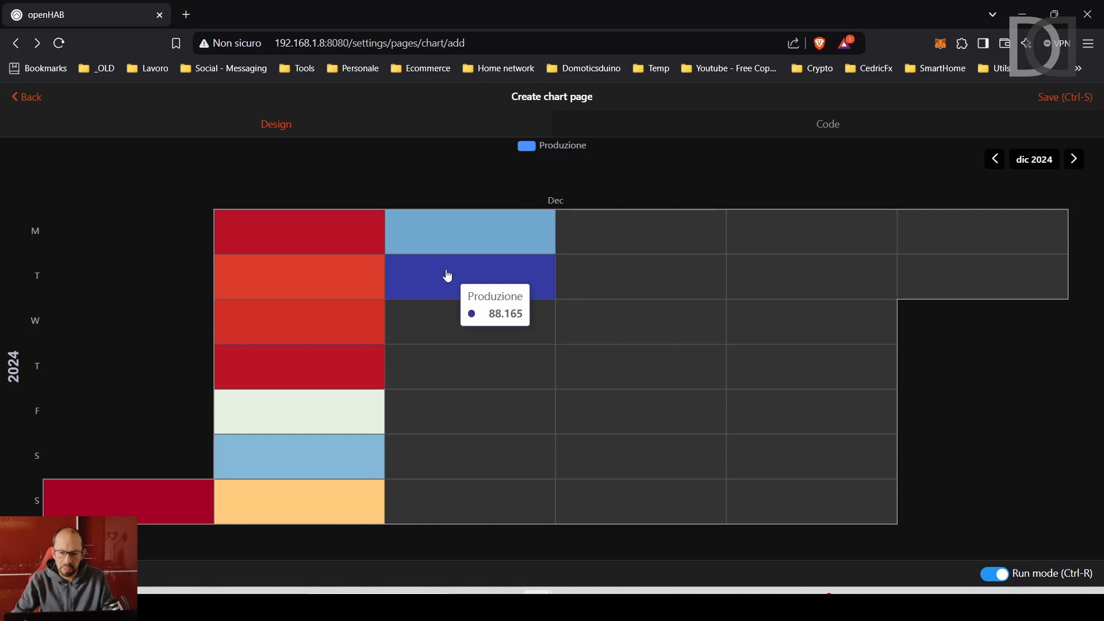
{"action": "mouse_move", "coordinate": [345, 266]}
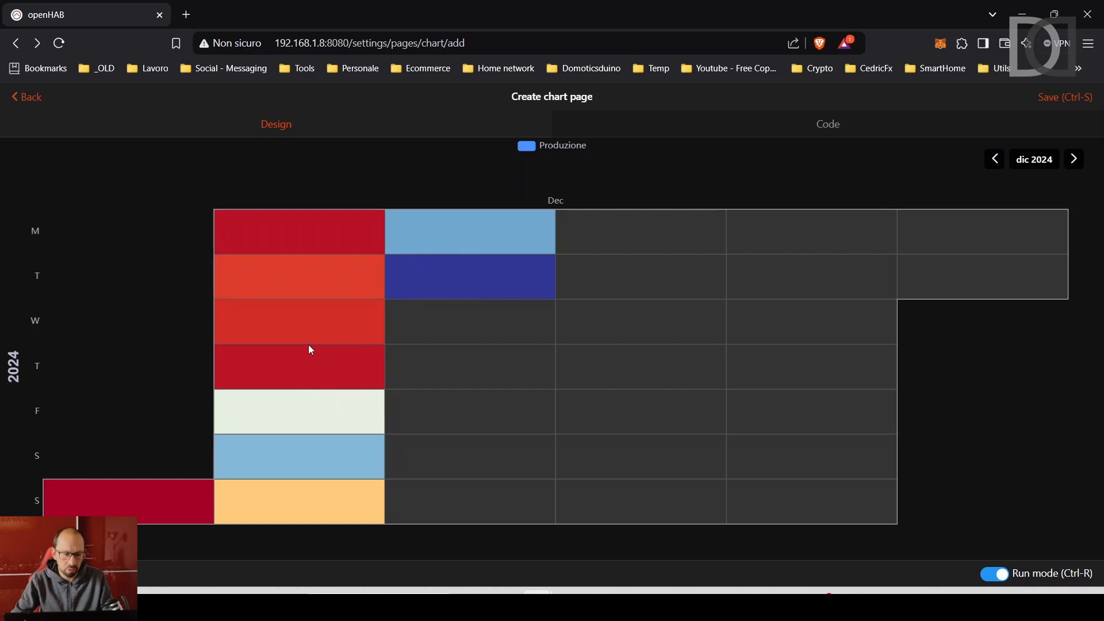
{"action": "left_click", "coordinate": [995, 160]}
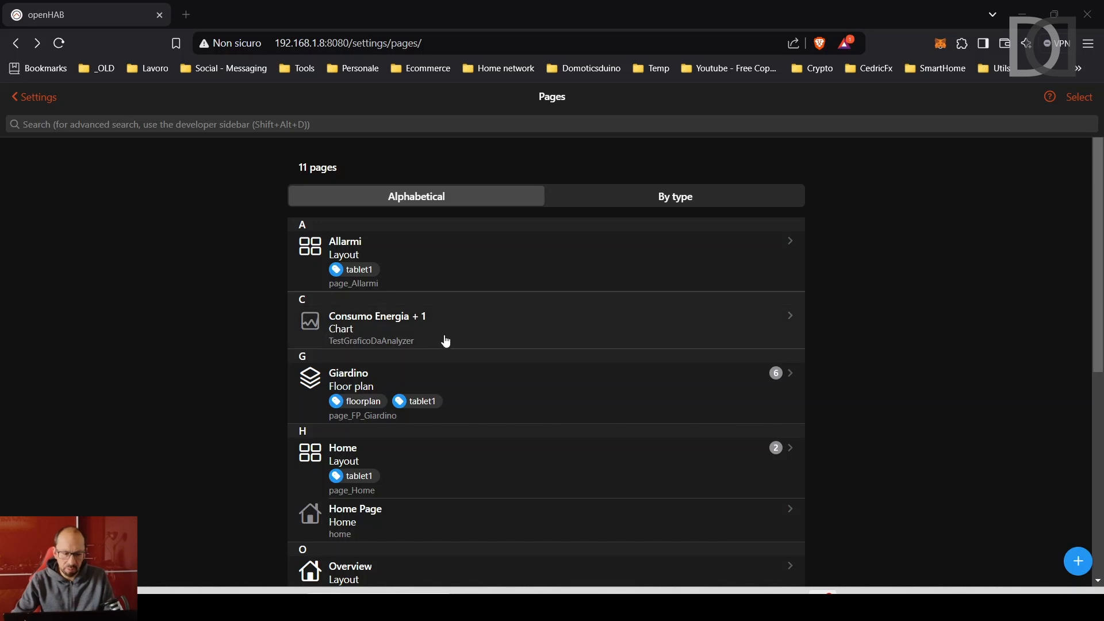
Open the Consumo Energia + 1 chart page and preview its consumption and production curves in run mode.
{"action": "left_click", "coordinate": [396, 329]}
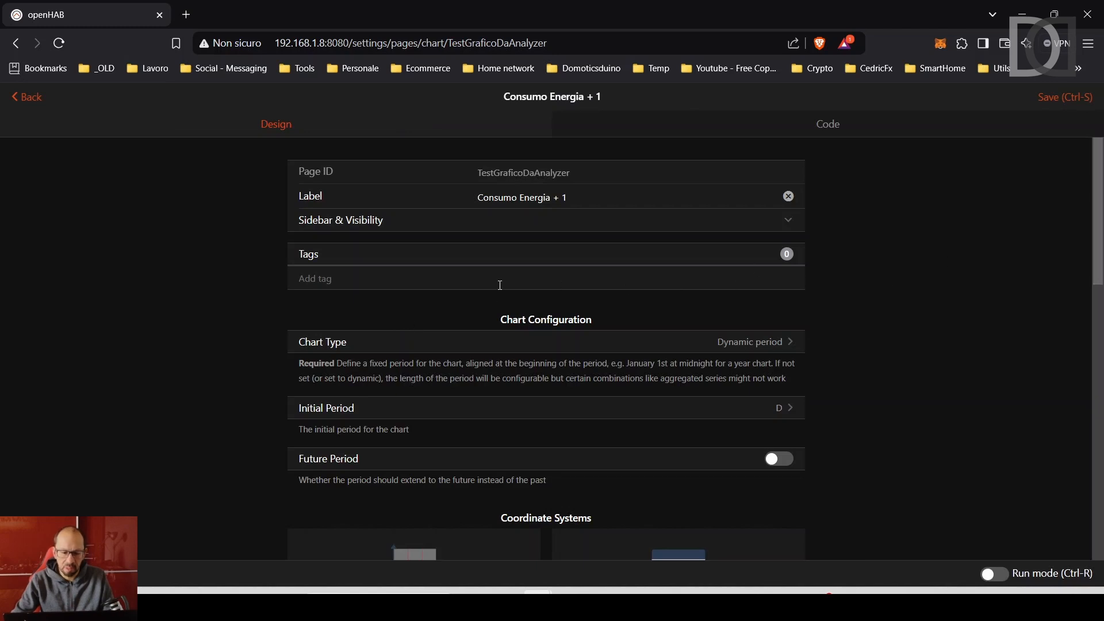
{"action": "scroll", "coordinate": [500, 286], "scroll_direction": "down", "scroll_amount": 10}
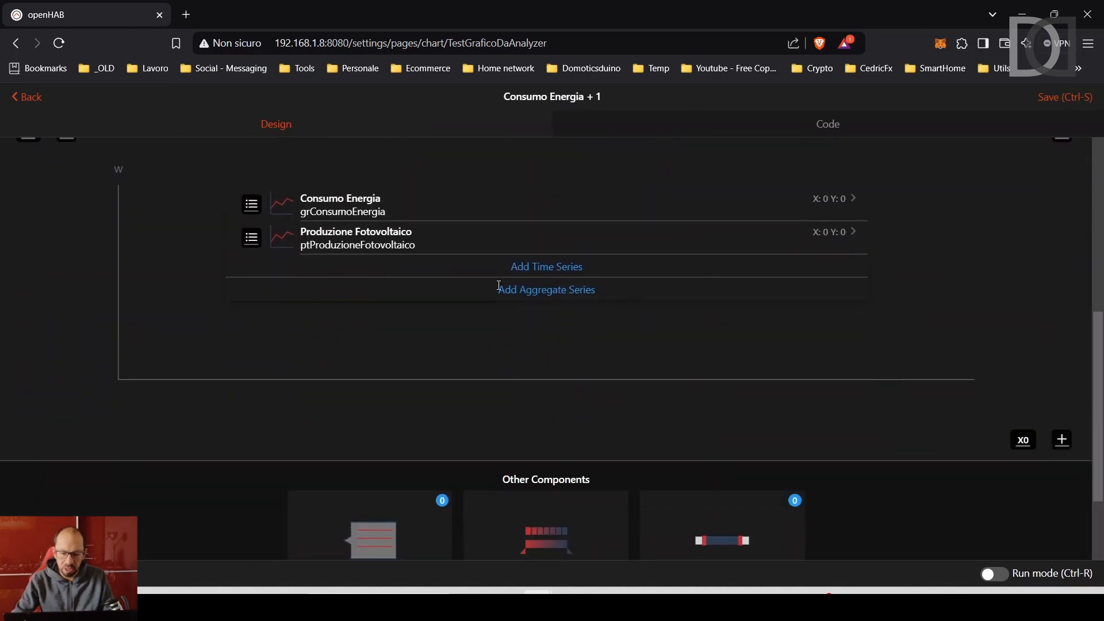
{"action": "left_click", "coordinate": [997, 573]}
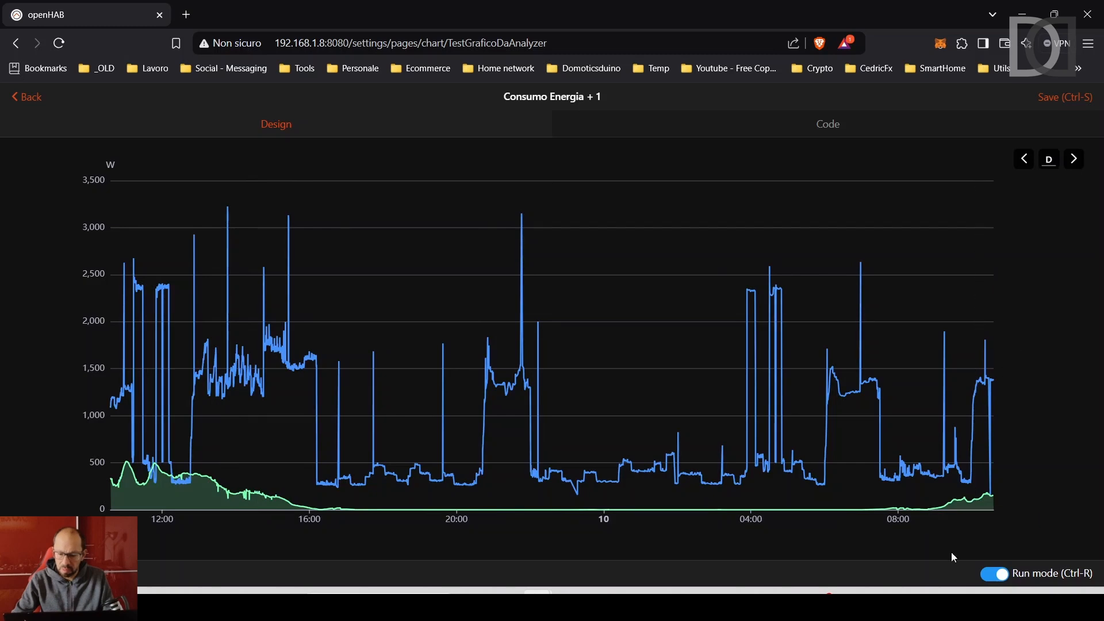
{"action": "left_click", "coordinate": [994, 574]}
Enable the legend of the Consumo Energia + 1 chart and set its orientation to Vertical.
{"action": "scroll", "coordinate": [758, 429], "scroll_direction": "down", "scroll_amount": 9}
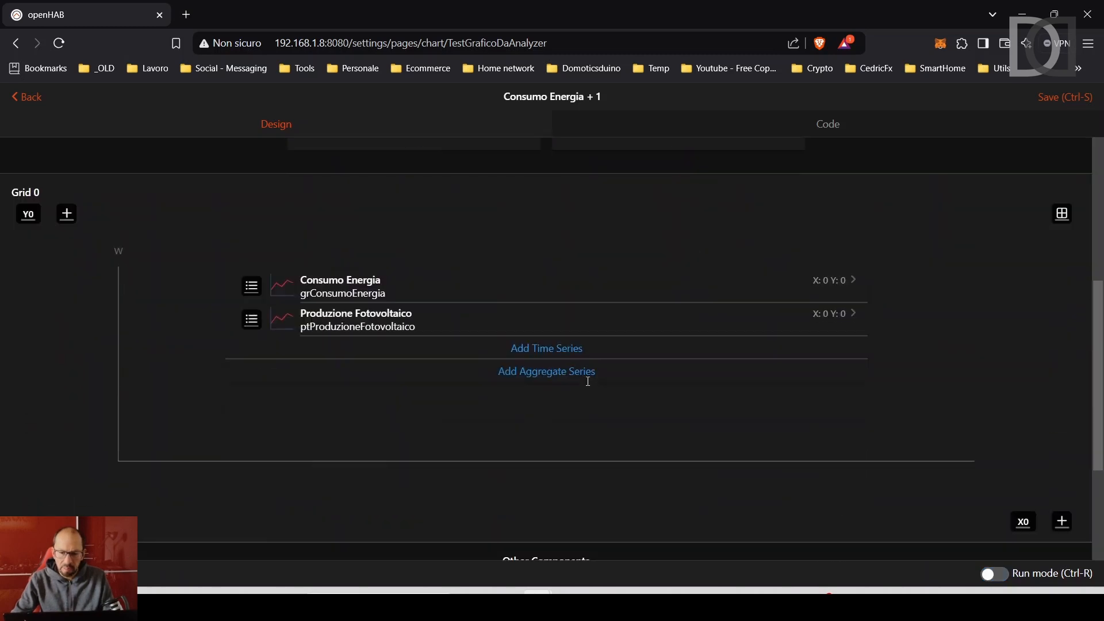
{"action": "scroll", "coordinate": [588, 383], "scroll_direction": "down", "scroll_amount": 5}
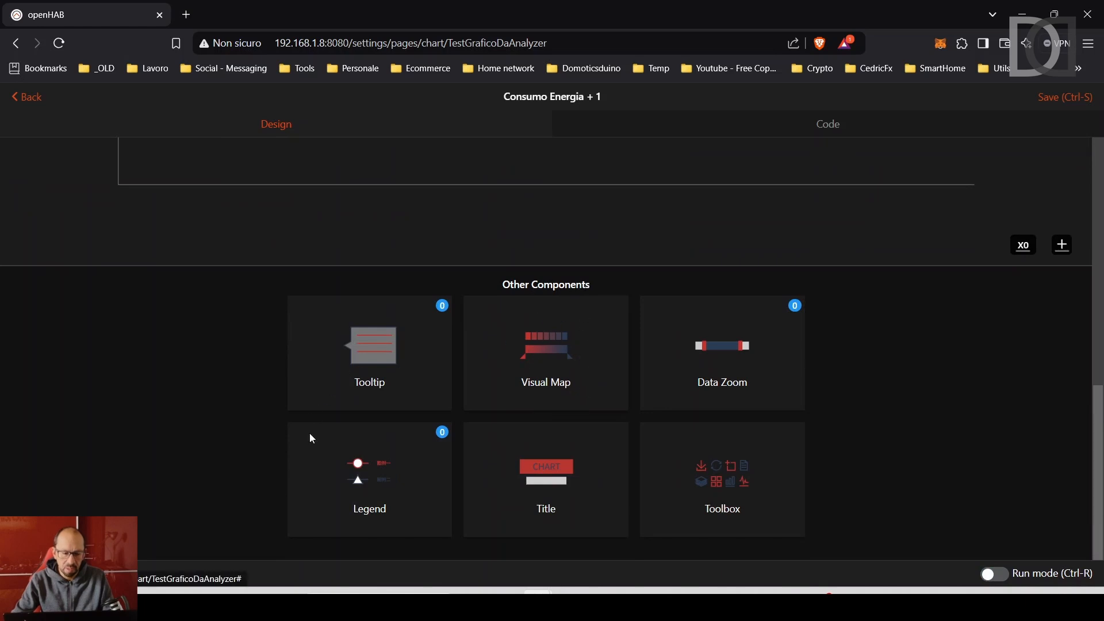
{"action": "left_click", "coordinate": [402, 472]}
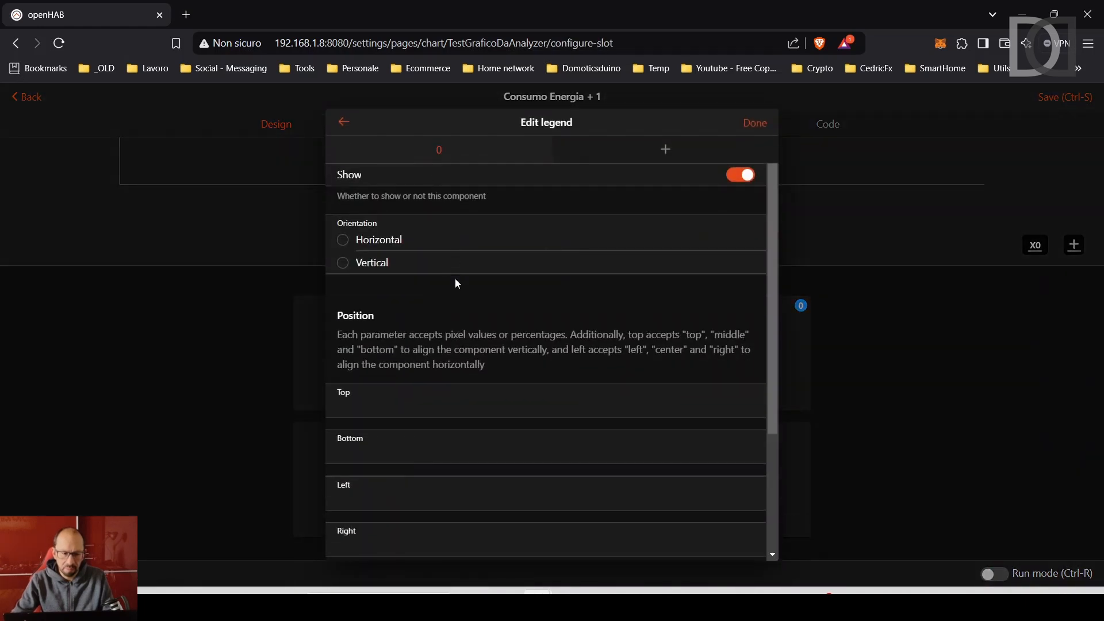
{"action": "left_click", "coordinate": [360, 268]}
{"action": "scroll", "coordinate": [450, 323], "scroll_direction": "down", "scroll_amount": 1}
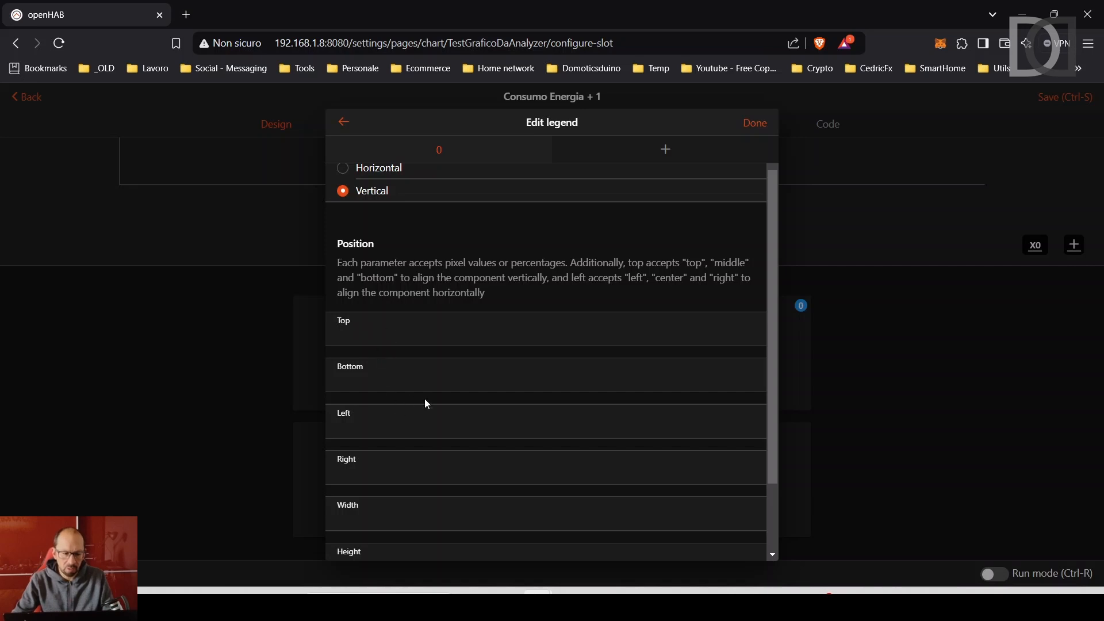
{"action": "scroll", "coordinate": [425, 403], "scroll_direction": "down", "scroll_amount": 2}
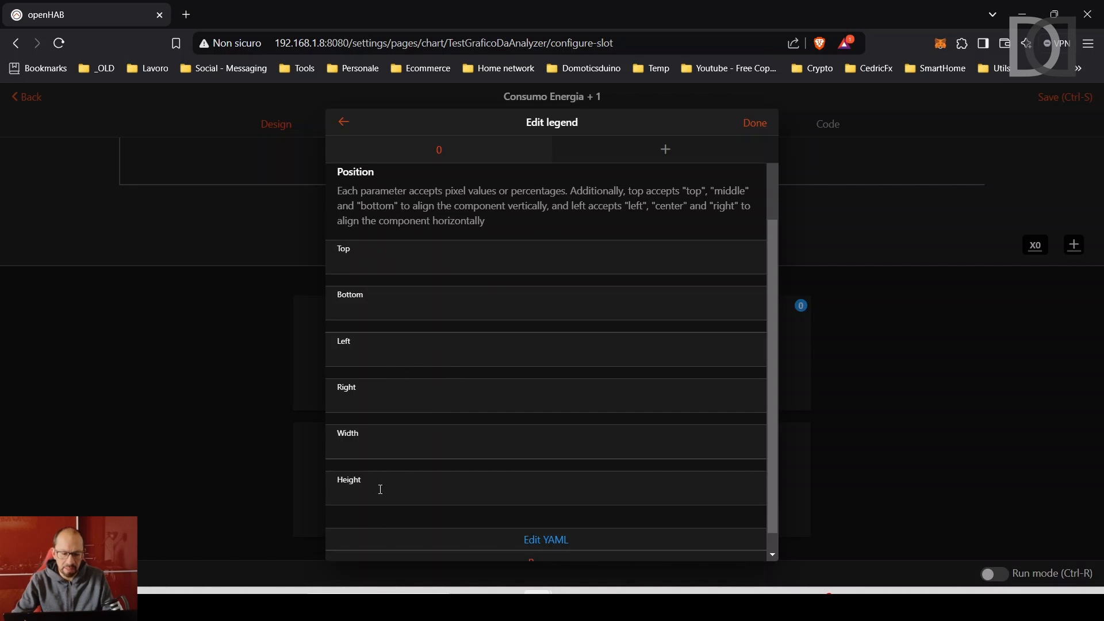
{"action": "scroll", "coordinate": [441, 475], "scroll_direction": "down", "scroll_amount": 1}
{"action": "scroll", "coordinate": [441, 476], "scroll_direction": "up", "scroll_amount": 3}
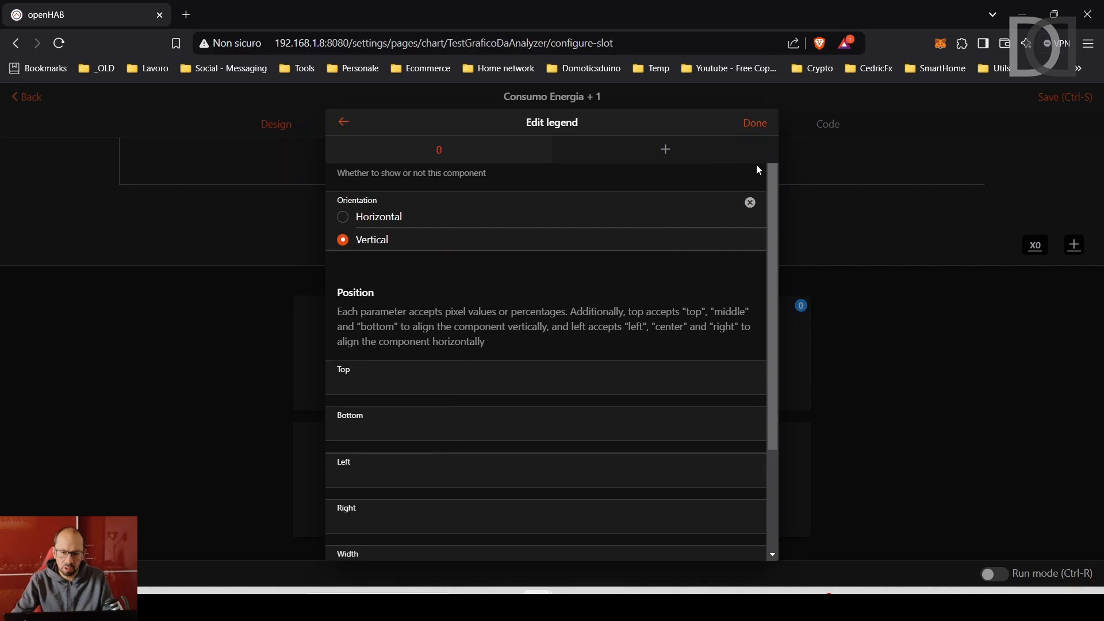
{"action": "left_click", "coordinate": [758, 123]}
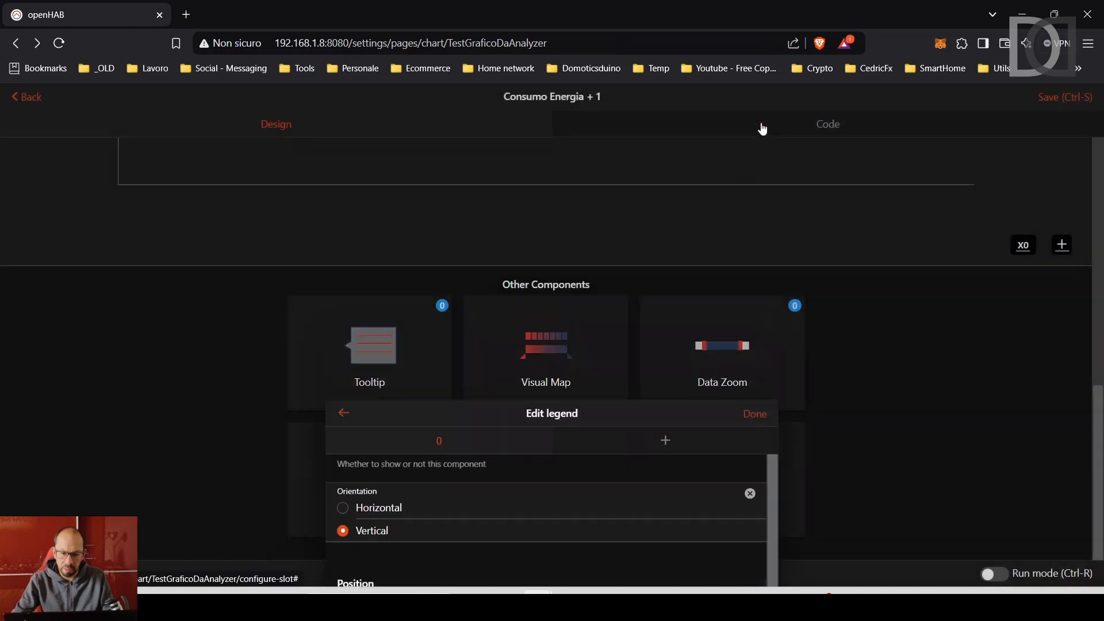
Run the chart and test the legend by hiding and restoring the Produzione Fotovoltaico and Consumo Energia series in turn.
{"action": "left_click", "coordinate": [999, 574]}
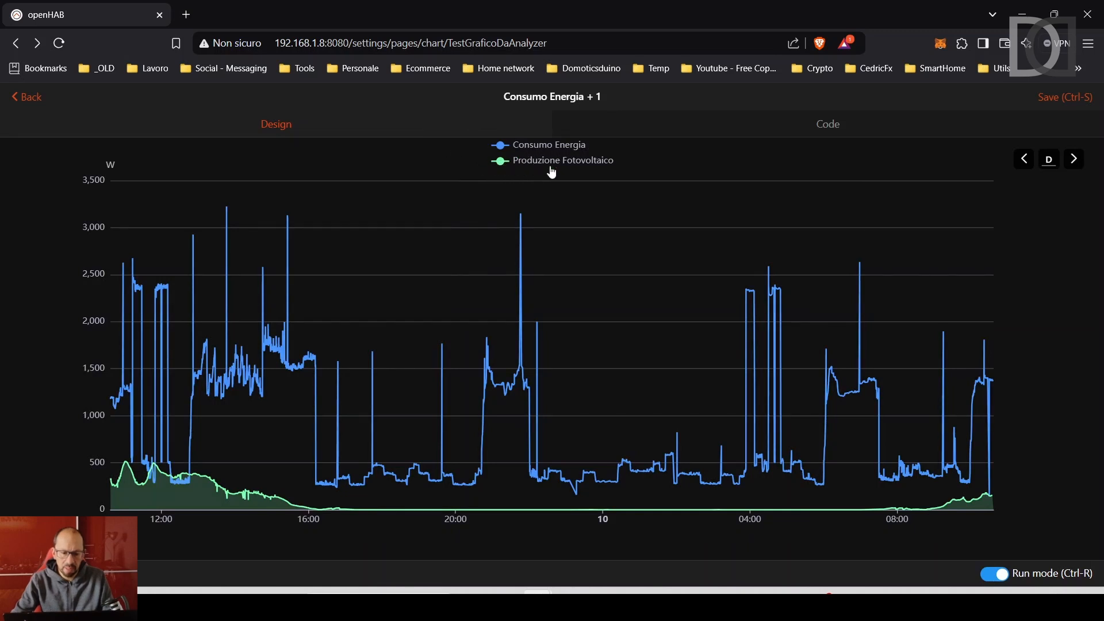
{"action": "left_click", "coordinate": [502, 164]}
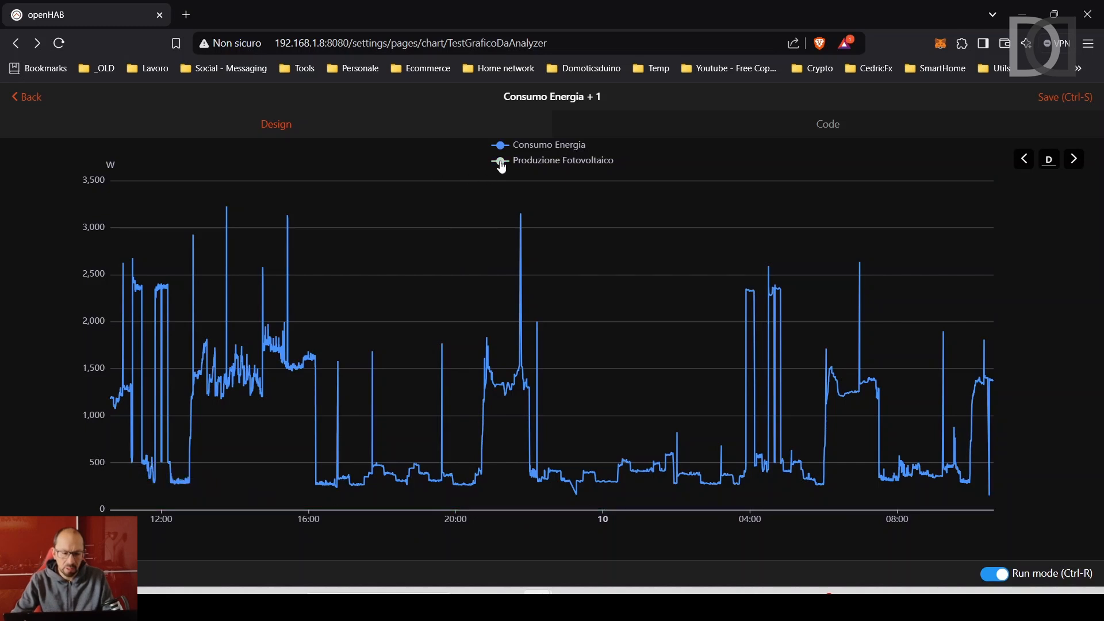
{"action": "left_click", "coordinate": [501, 164]}
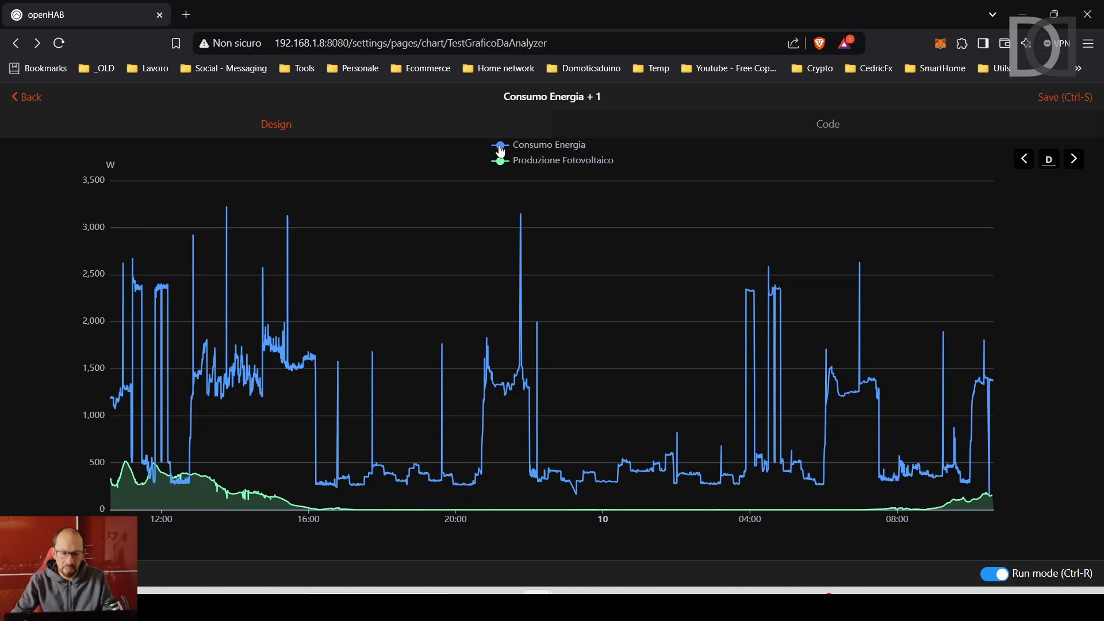
{"action": "left_click", "coordinate": [500, 149]}
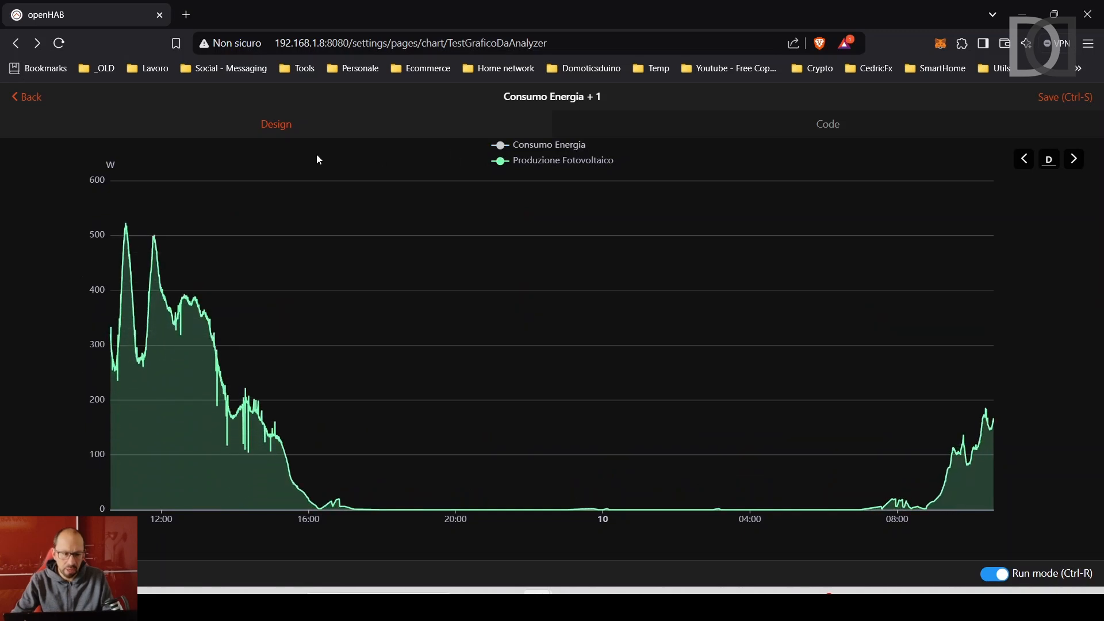
{"action": "left_click", "coordinate": [504, 148]}
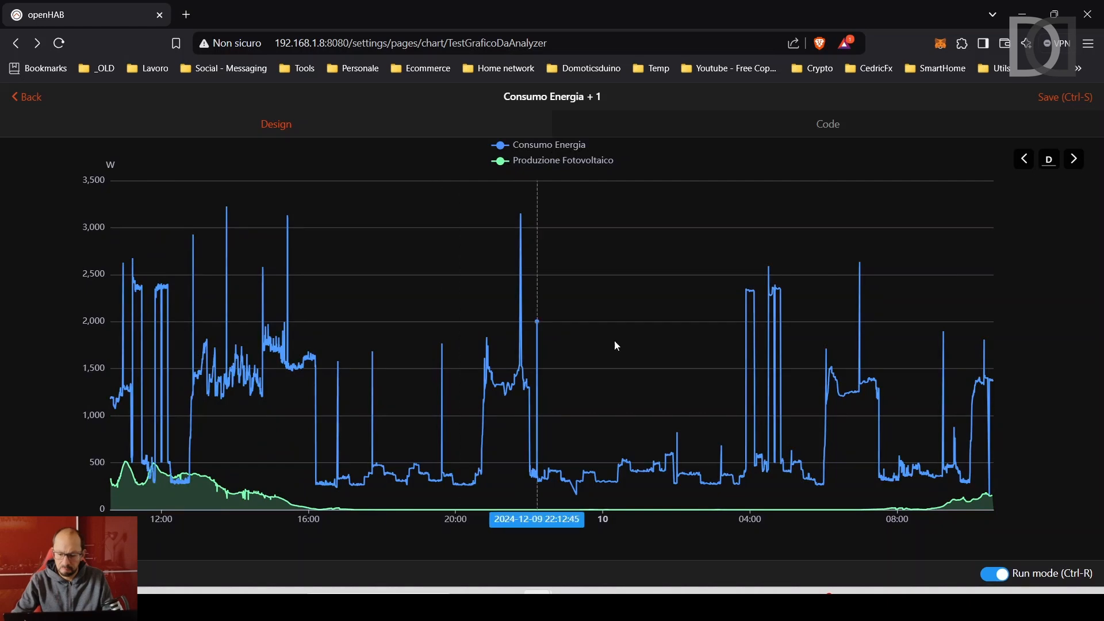
{"action": "key", "text": "ctrl+r"}
Enable the tooltip of the Consumo Energia + 1 chart and set its orientation to Horizontal.
{"action": "scroll", "coordinate": [446, 474], "scroll_direction": "down", "scroll_amount": 15}
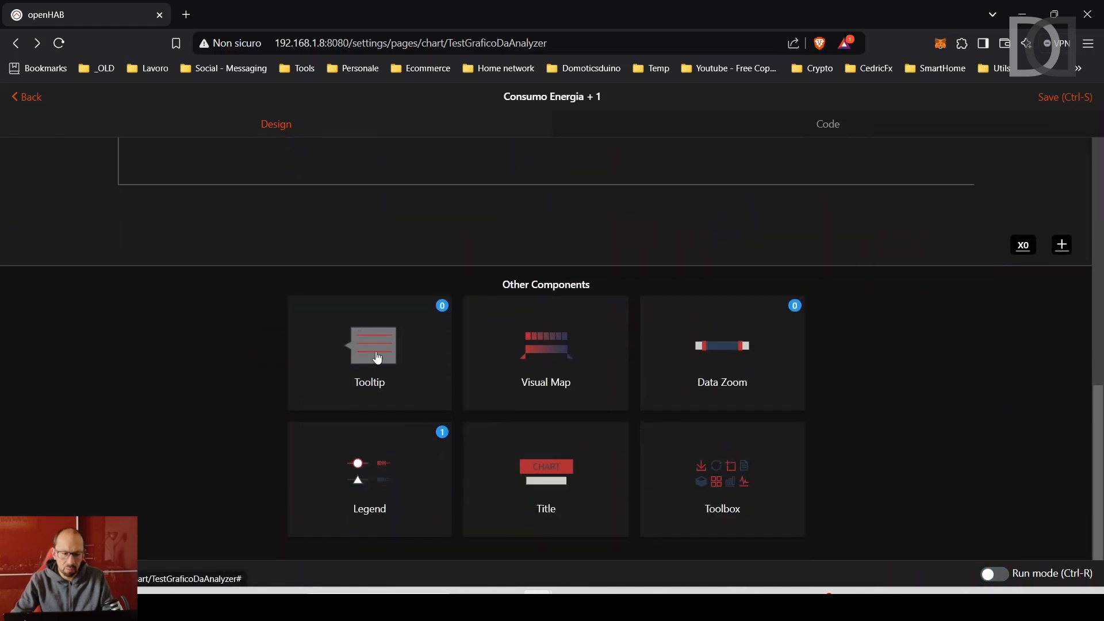
{"action": "left_click", "coordinate": [378, 362]}
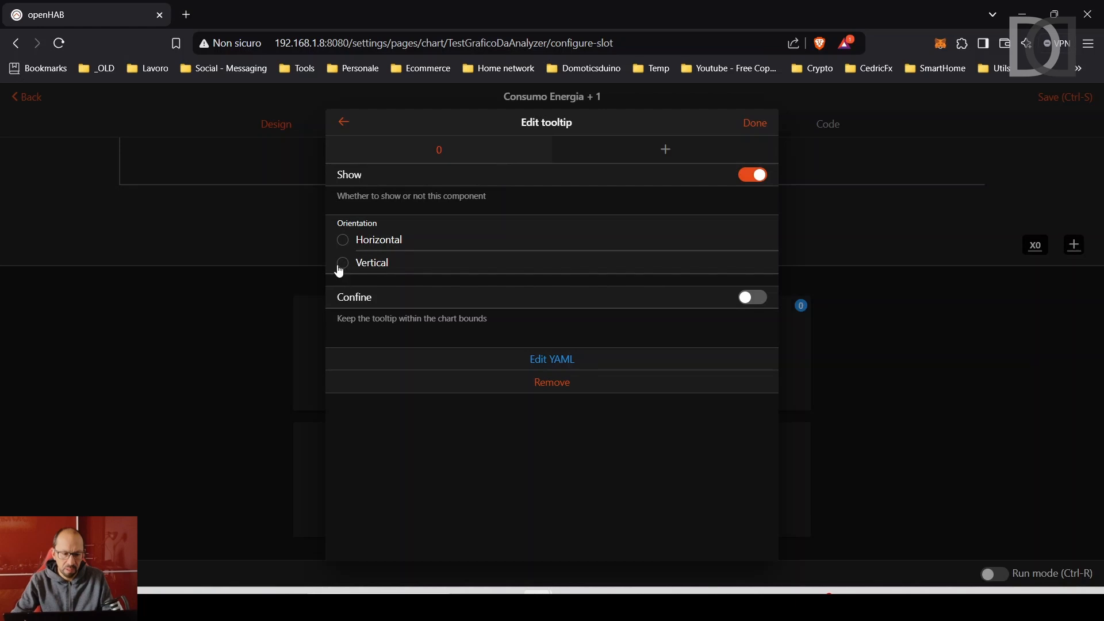
{"action": "left_click", "coordinate": [342, 240]}
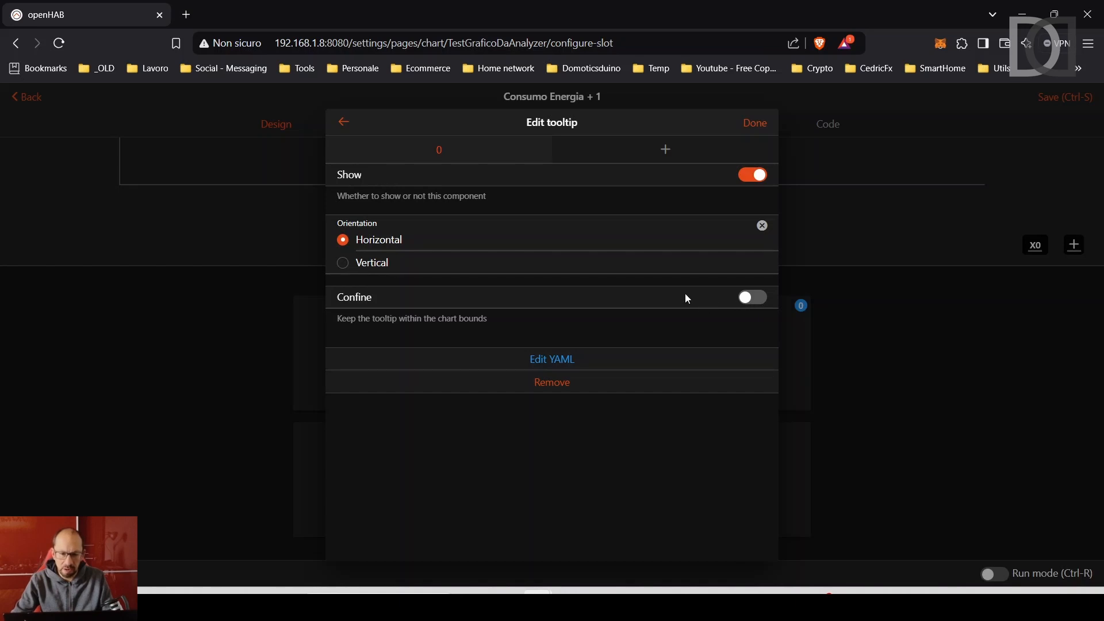
{"action": "left_click", "coordinate": [751, 122]}
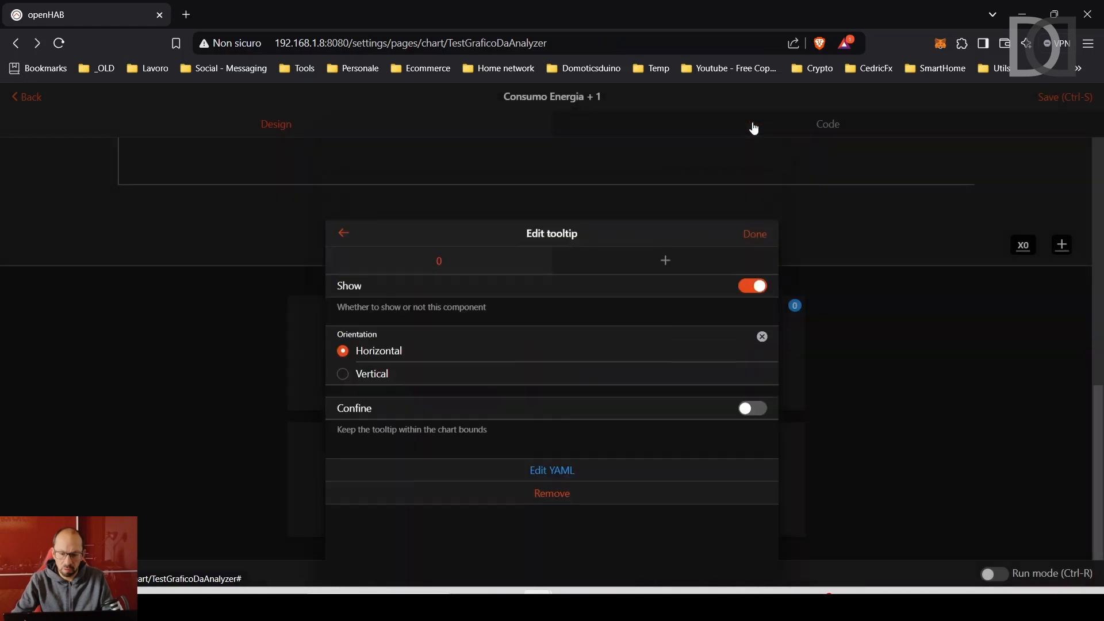
Run the chart to check the tooltip along the Consumo Energia curve, and return to the other components in the design view.
{"action": "left_click", "coordinate": [994, 578]}
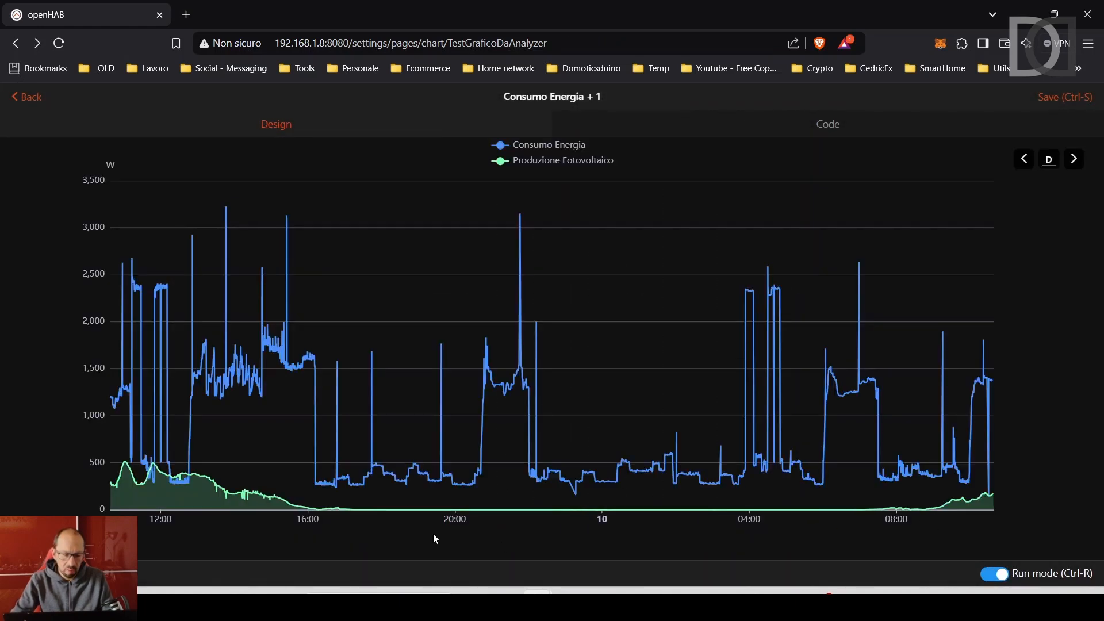
{"action": "mouse_move", "coordinate": [278, 509]}
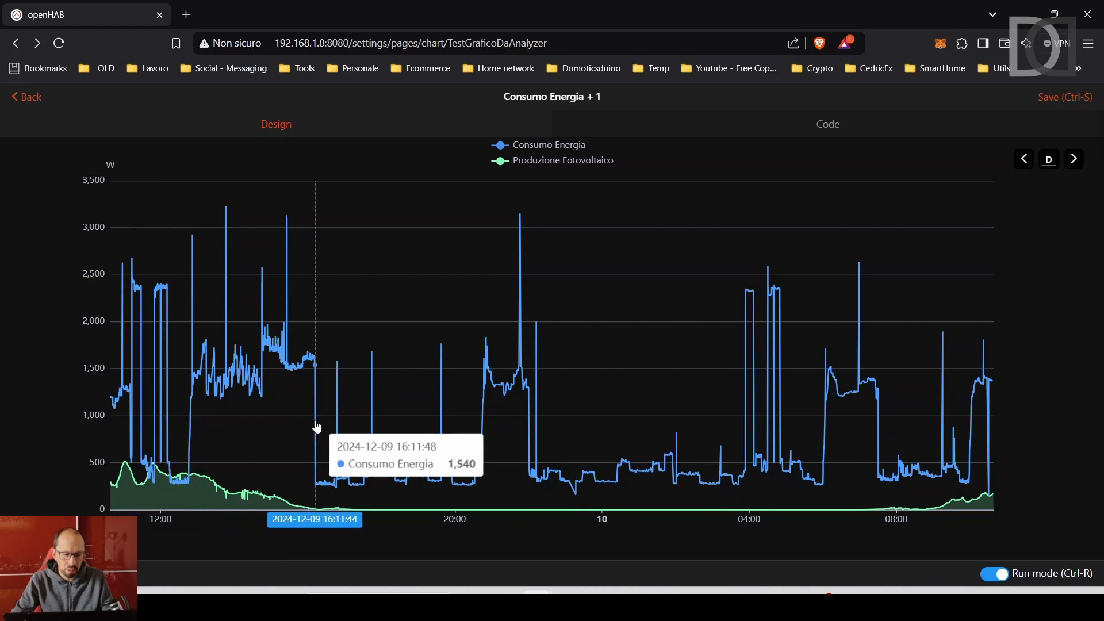
{"action": "left_click", "coordinate": [994, 574]}
{"action": "scroll", "coordinate": [508, 487], "scroll_direction": "down", "scroll_amount": 9}
{"action": "scroll", "coordinate": [510, 493], "scroll_direction": "down", "scroll_amount": 6}
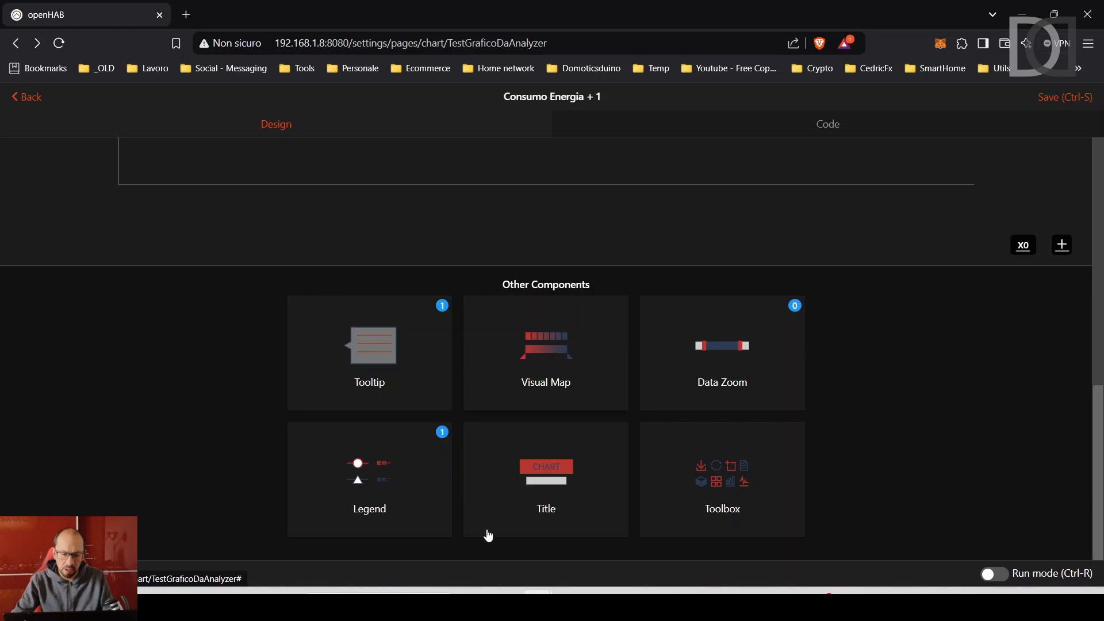
Add a title component to the chart with the title PRIMO GRAFICO and the subtitle "Questo è il sottotitolo".
{"action": "left_click", "coordinate": [555, 468]}
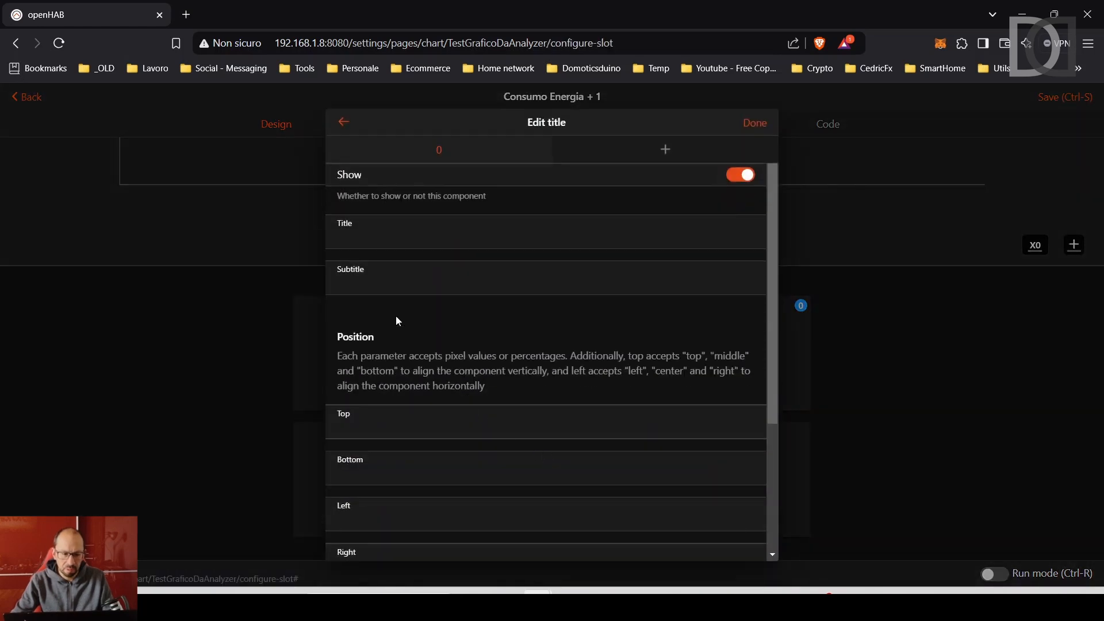
{"action": "left_click", "coordinate": [371, 237]}
{"action": "type", "text": "PRI"}
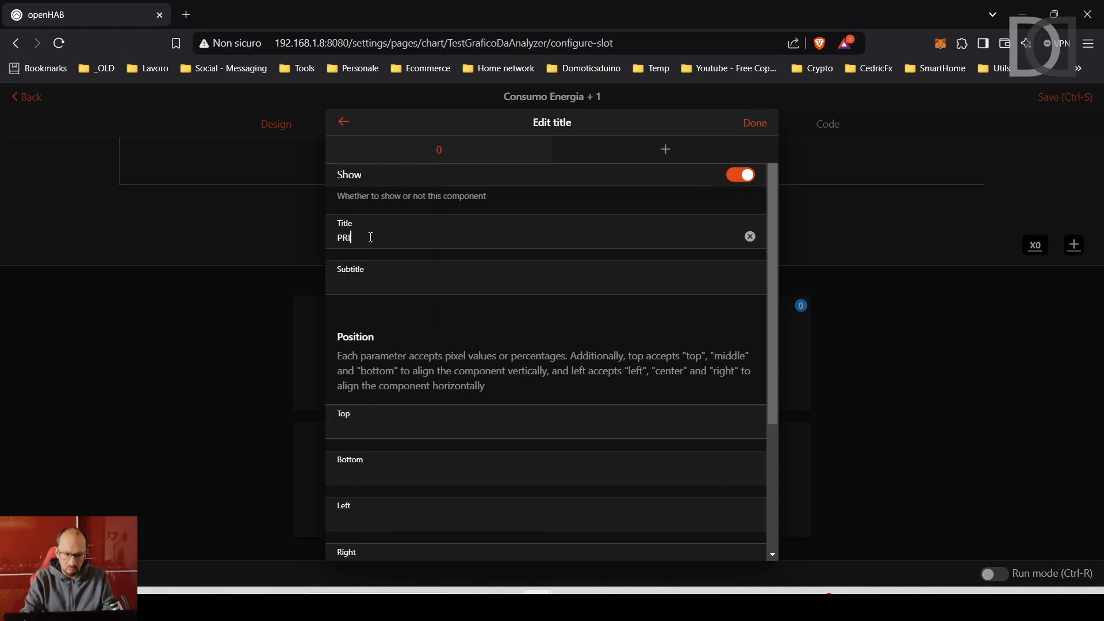
{"action": "type", "text": "MO GRAFICO"}
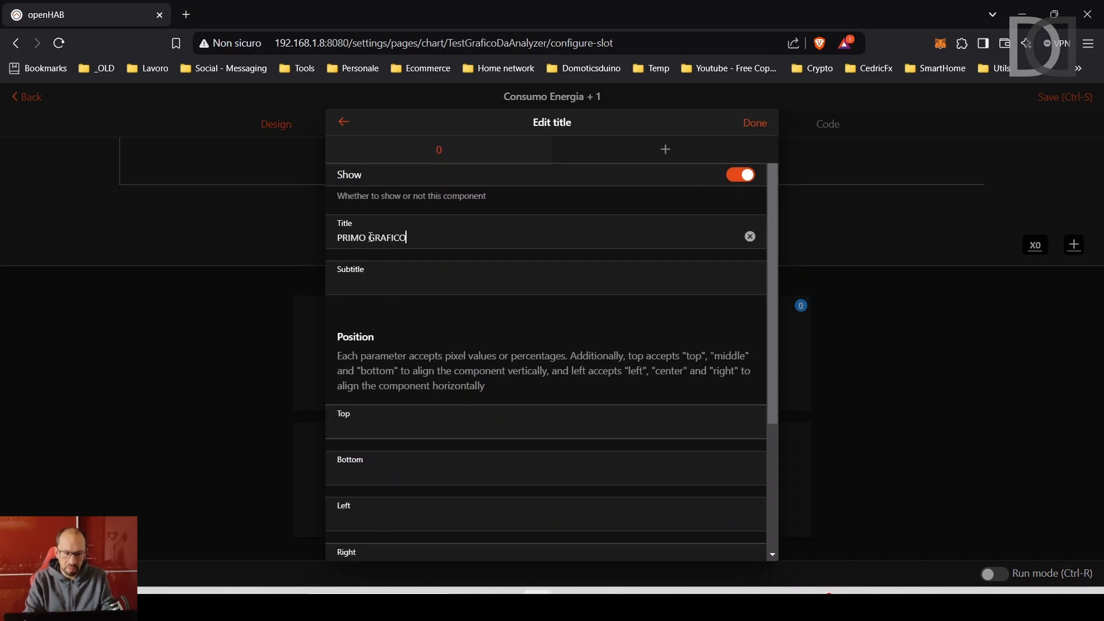
{"action": "key", "text": "Tab"}
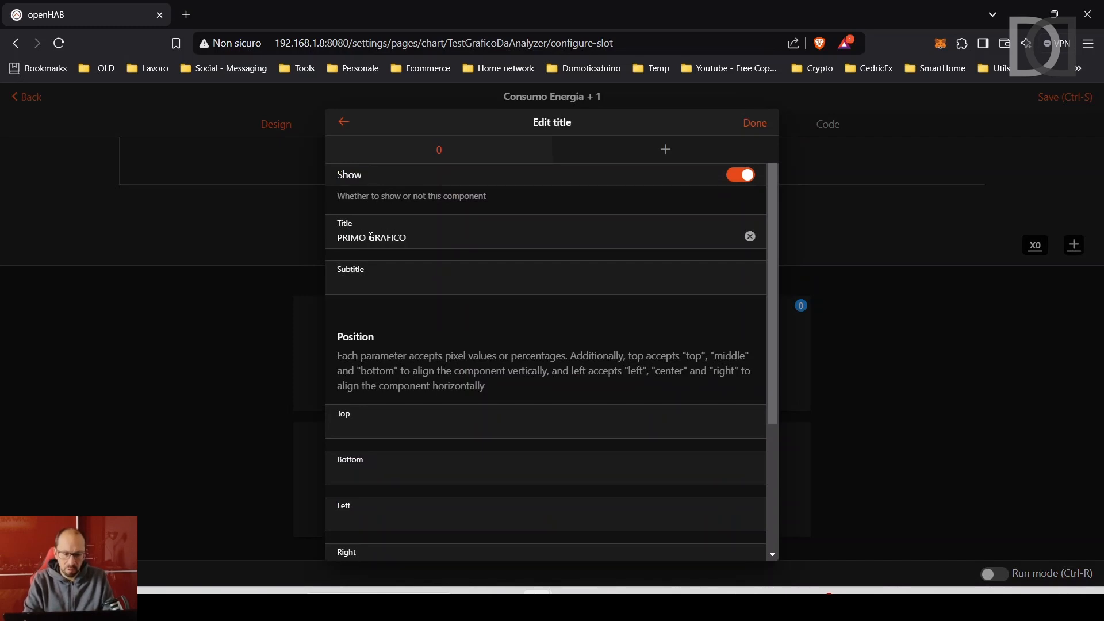
{"action": "scroll", "coordinate": [474, 426], "scroll_direction": "down", "scroll_amount": 3}
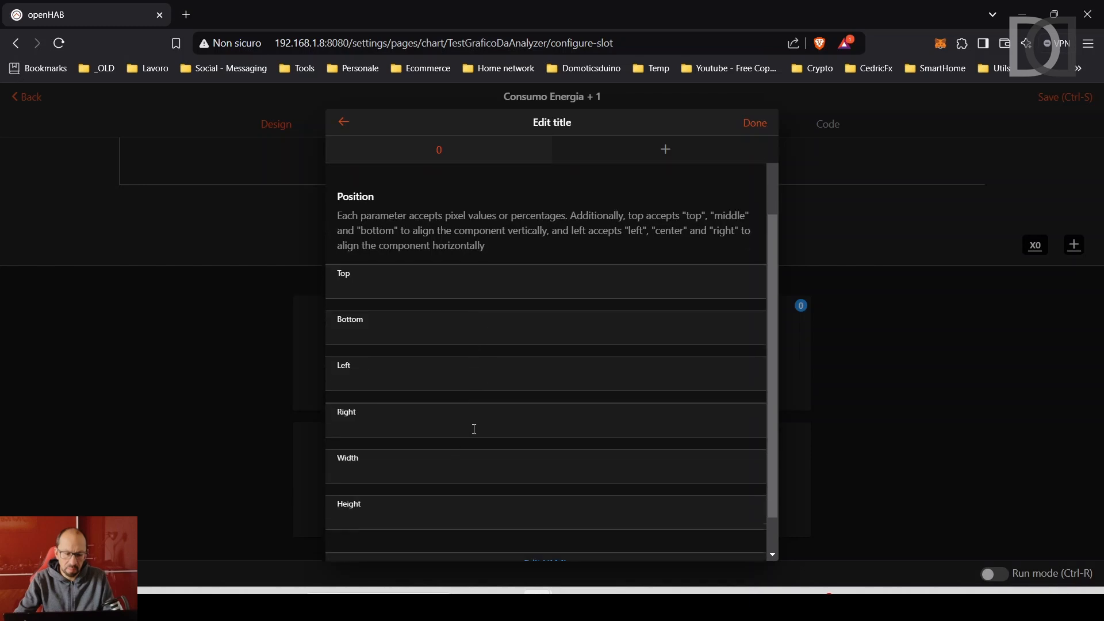
{"action": "scroll", "coordinate": [426, 454], "scroll_direction": "up", "scroll_amount": 3}
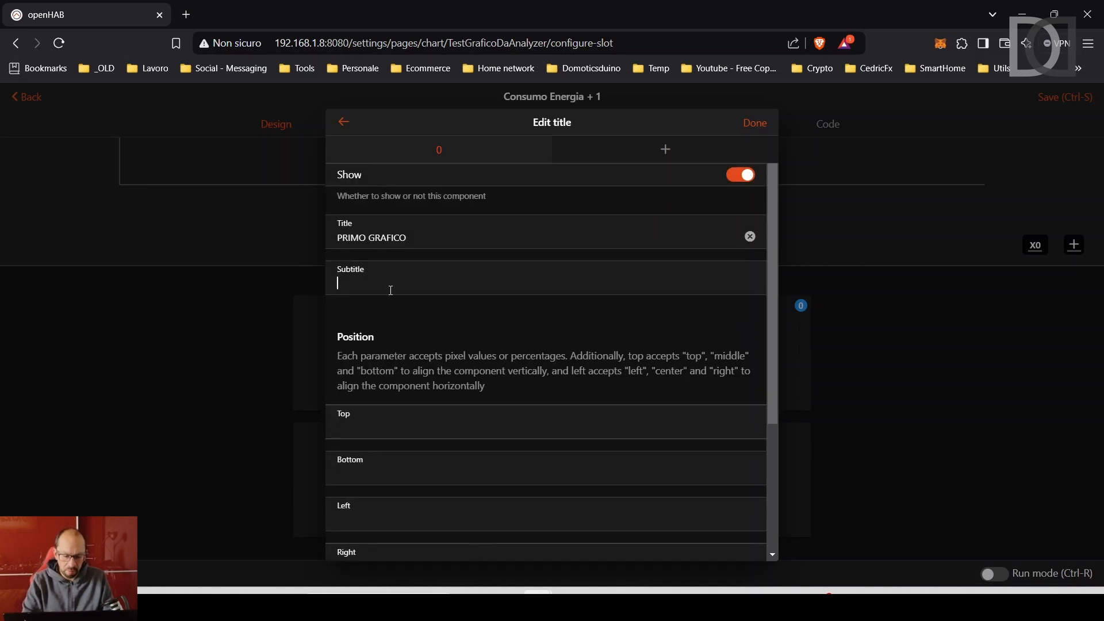
{"action": "left_click", "coordinate": [391, 291]}
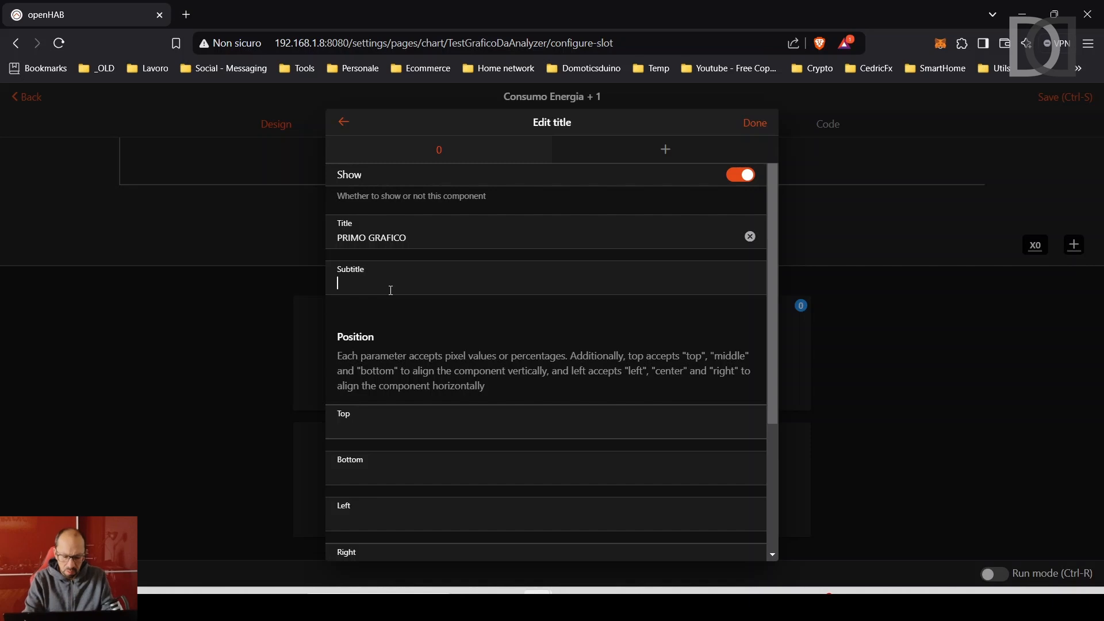
{"action": "type", "text": "Questo è il sottotitolo"}
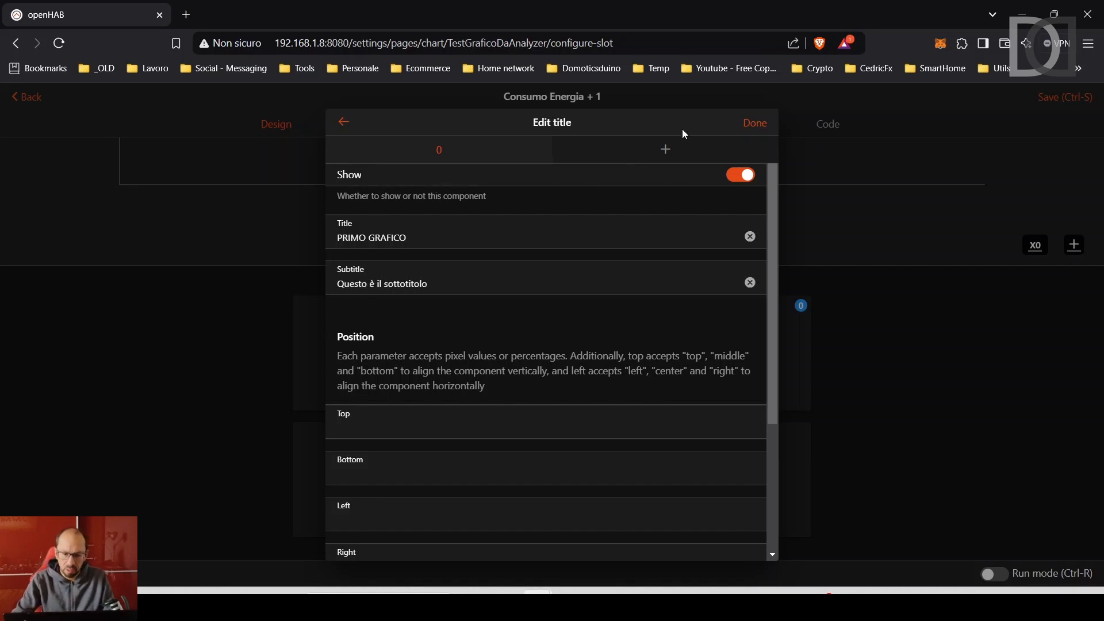
{"action": "left_click", "coordinate": [753, 122]}
Run the chart to check the title and subtitle, and return to the other components in the design view.
{"action": "left_click", "coordinate": [994, 573]}
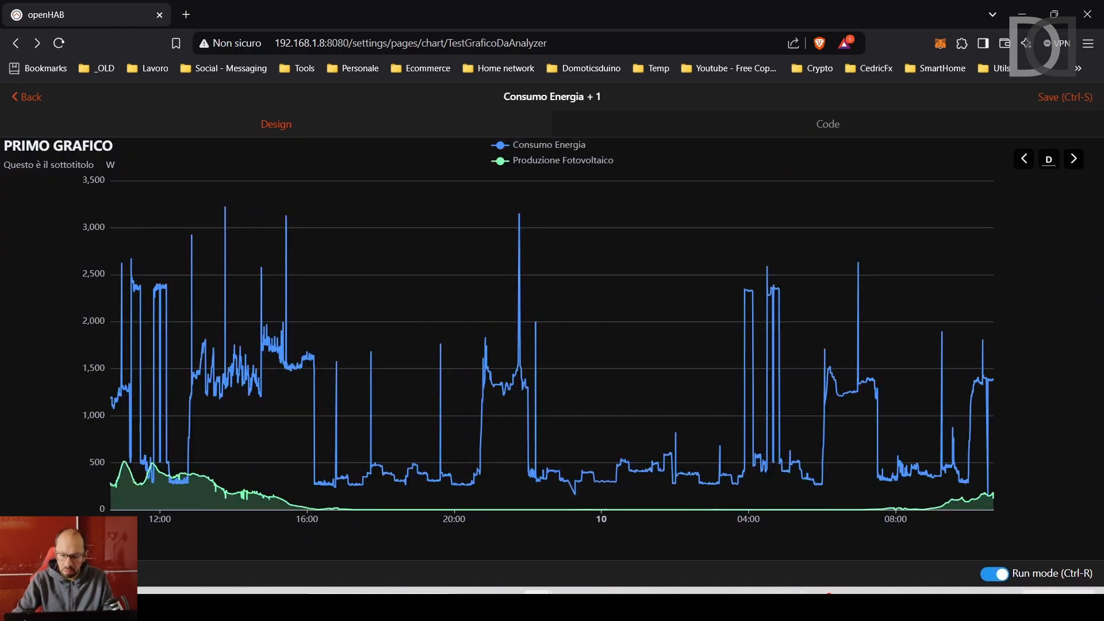
{"action": "left_click", "coordinate": [993, 575]}
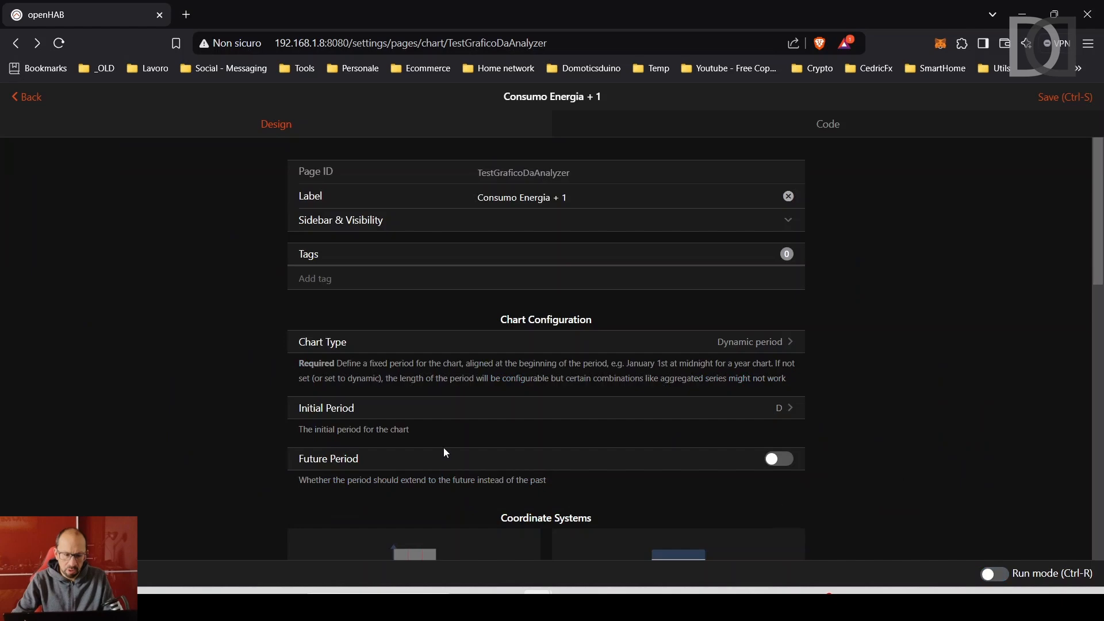
{"action": "scroll", "coordinate": [443, 448], "scroll_direction": "down", "scroll_amount": 5}
{"action": "scroll", "coordinate": [443, 447], "scroll_direction": "down", "scroll_amount": 8}
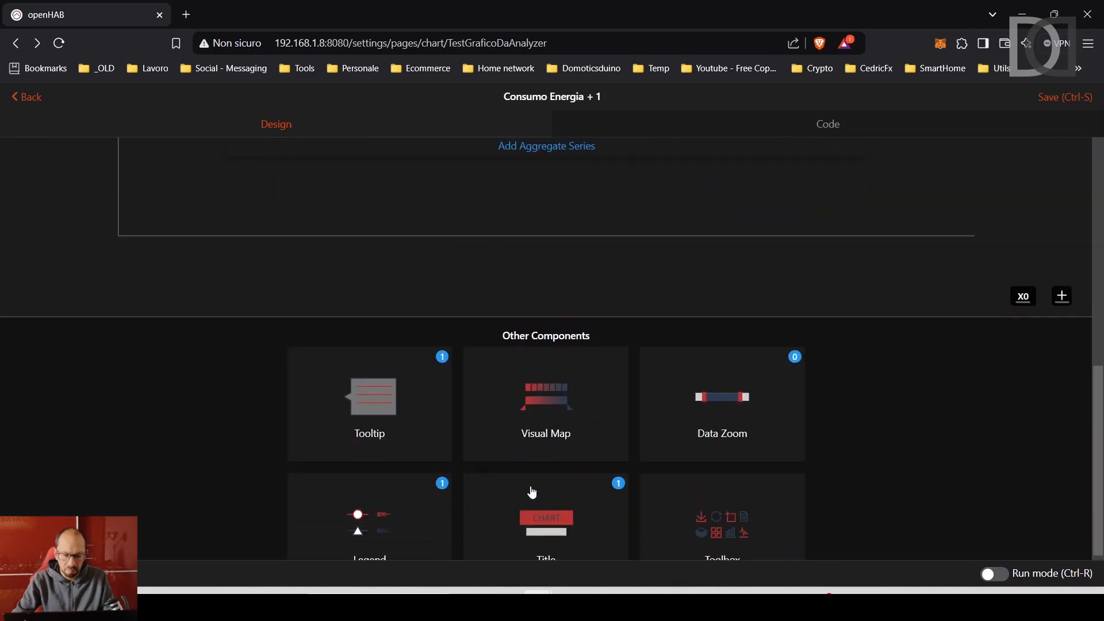
Set both the left and top positions of the PRIMO GRAFICO title to center.
{"action": "left_click", "coordinate": [545, 506]}
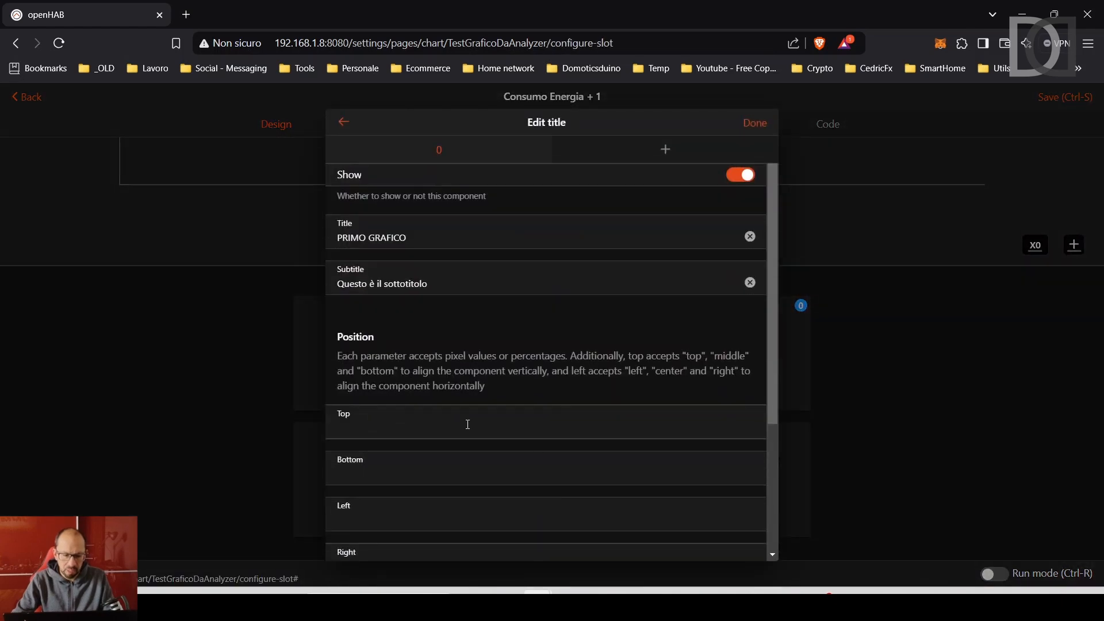
{"action": "scroll", "coordinate": [460, 426], "scroll_direction": "down", "scroll_amount": 2}
{"action": "left_click", "coordinate": [425, 449]}
{"action": "type", "text": "center"}
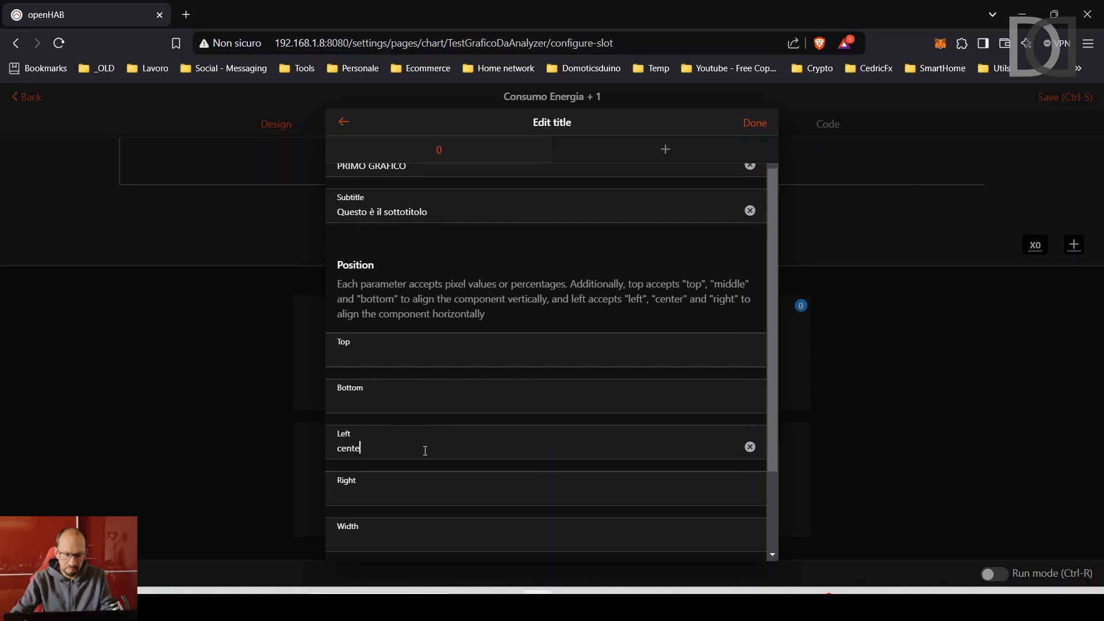
{"action": "left_click", "coordinate": [436, 350]}
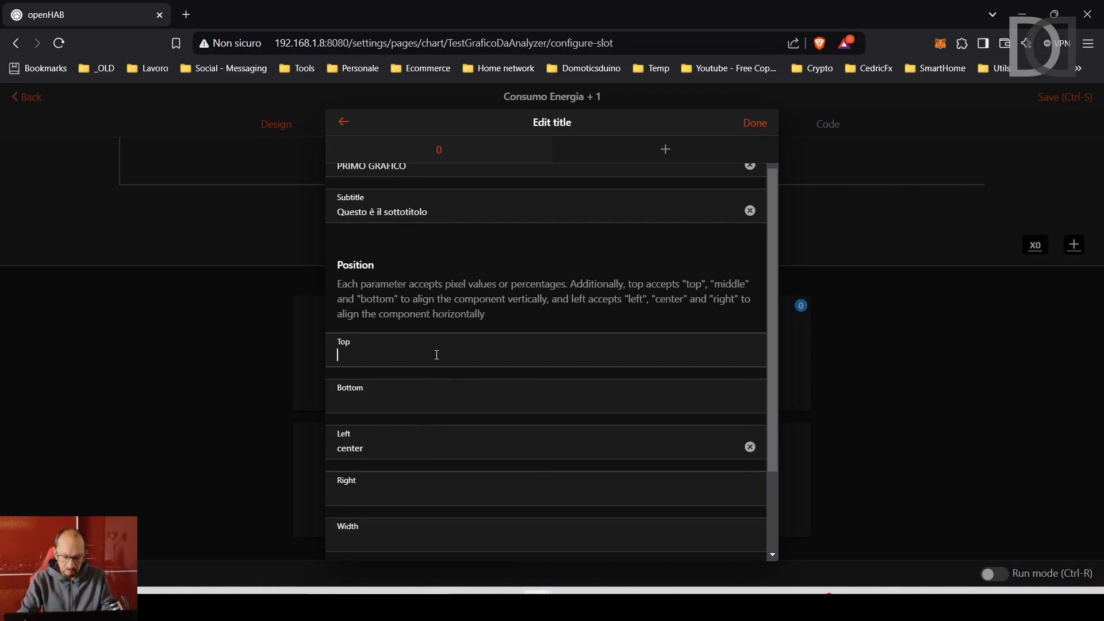
{"action": "type", "text": "center"}
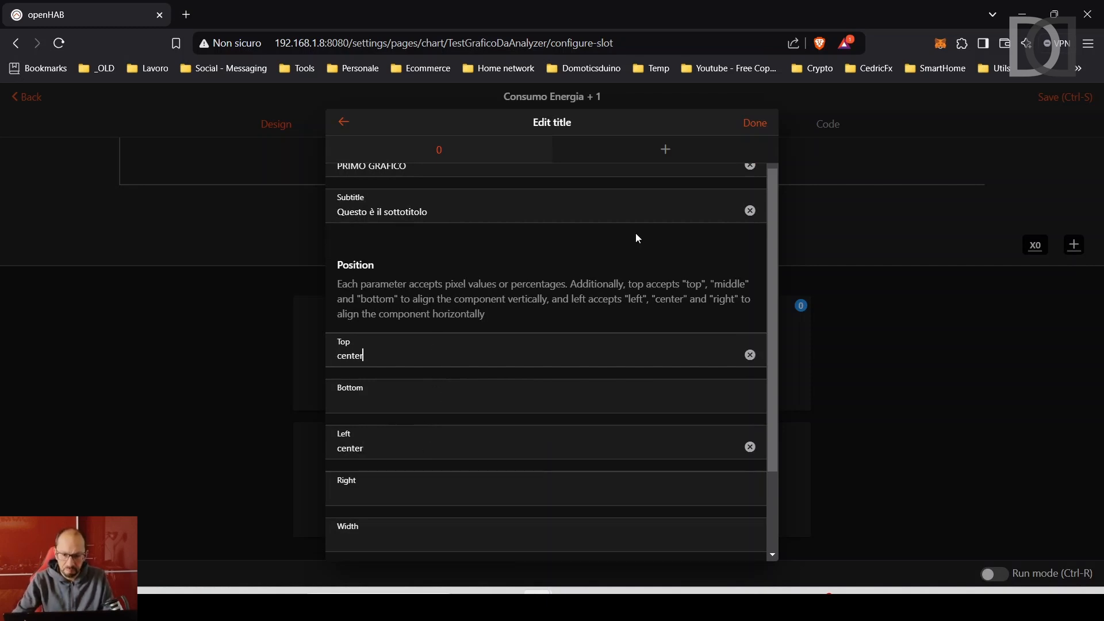
{"action": "left_click", "coordinate": [753, 123]}
Run the chart to check the placement of the centred title, and go back to the design view.
{"action": "left_click", "coordinate": [994, 573]}
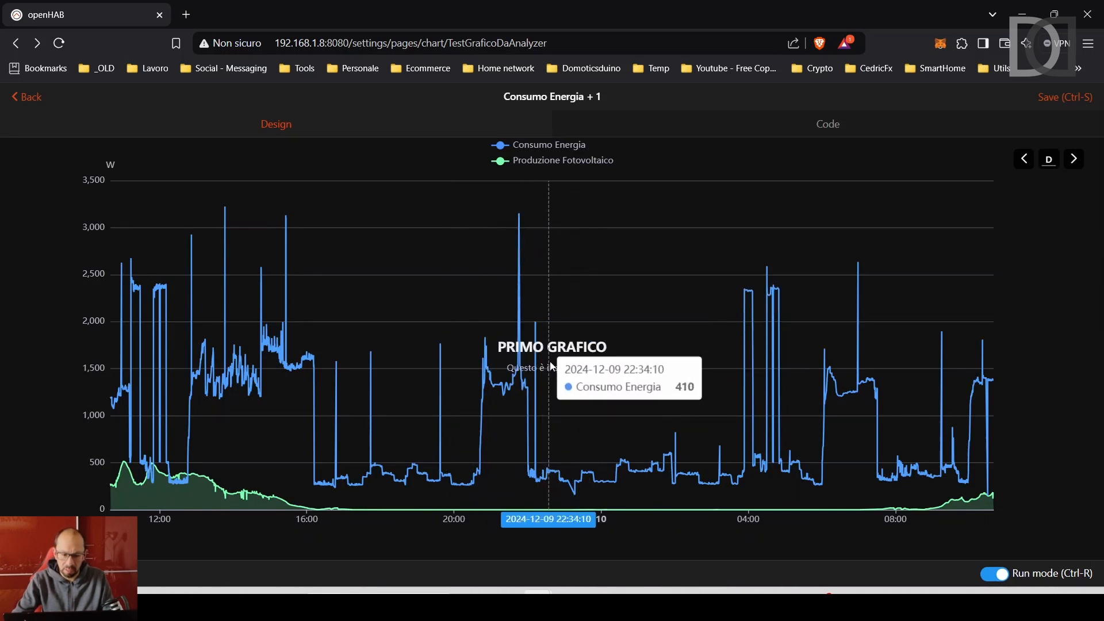
{"action": "left_click", "coordinate": [993, 574]}
{"action": "scroll", "coordinate": [550, 455], "scroll_direction": "down", "scroll_amount": 13}
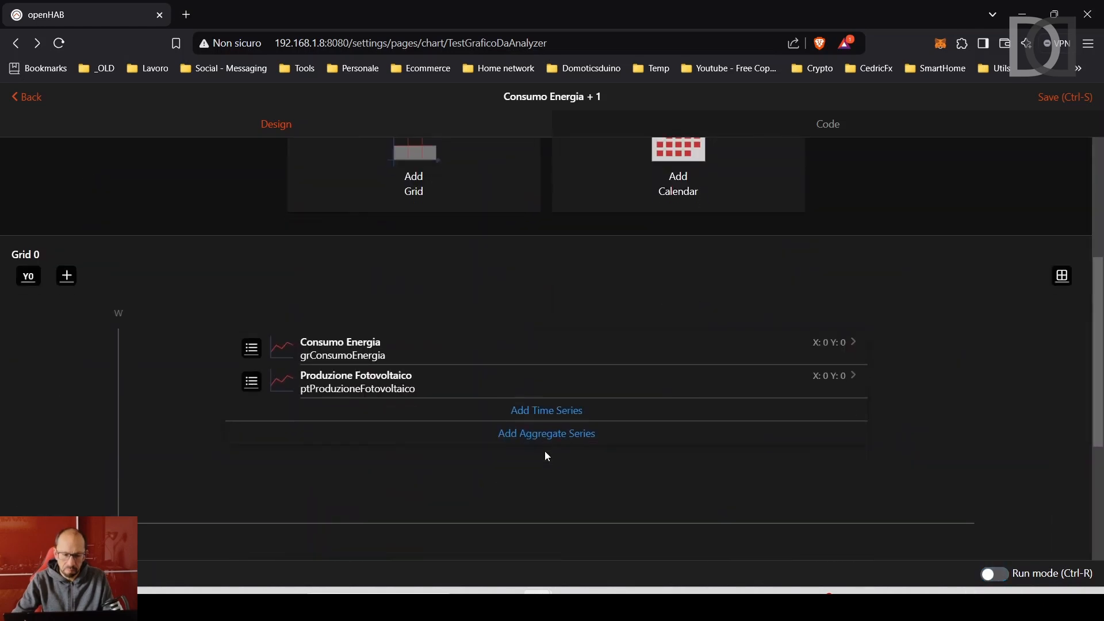
Turn off the display of the PRIMO GRAFICO title and run the chart briefly to check it.
{"action": "left_click", "coordinate": [546, 456]}
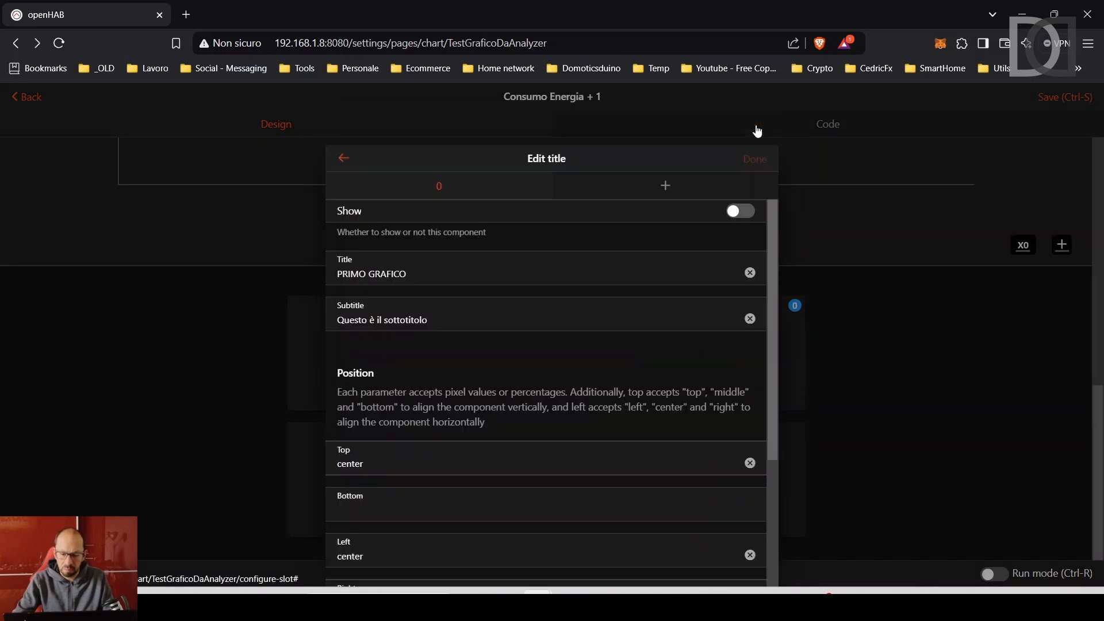
{"action": "left_click", "coordinate": [757, 130]}
{"action": "left_click", "coordinate": [995, 573]}
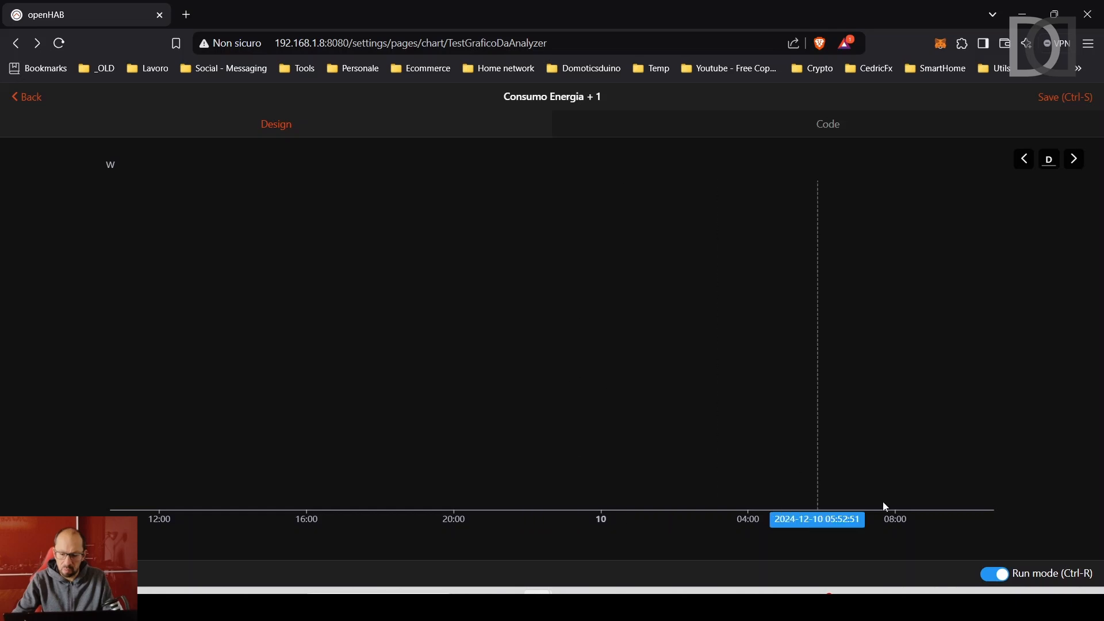
{"action": "left_click", "coordinate": [991, 577]}
Add a data zoom component of type Slider with Horizontal orientation to the chart.
{"action": "scroll", "coordinate": [585, 452], "scroll_direction": "down", "scroll_amount": 15}
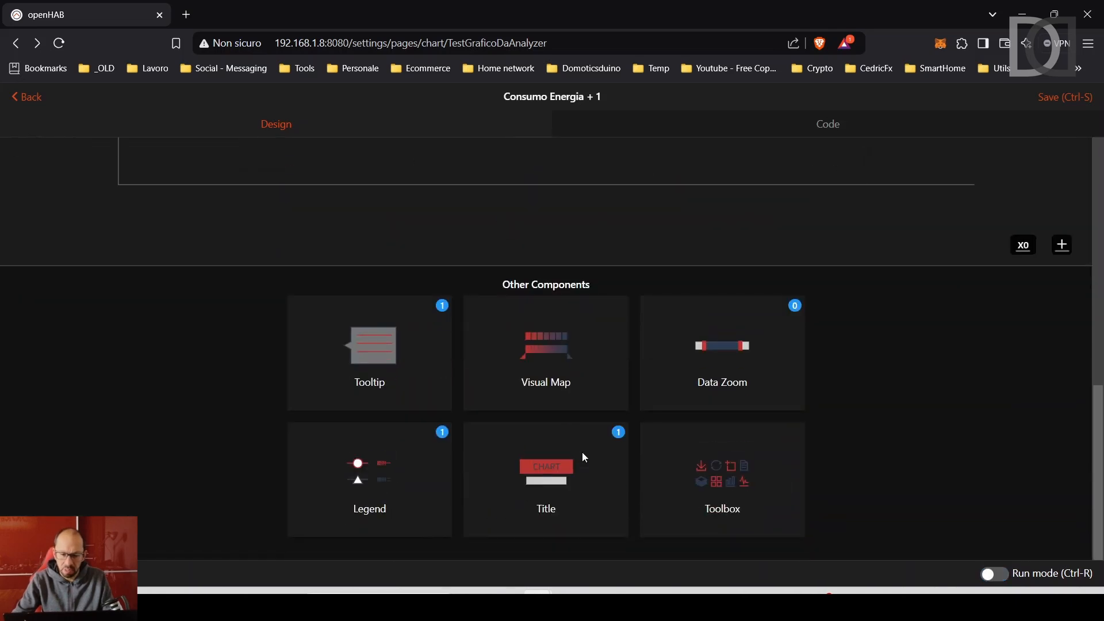
{"action": "left_click", "coordinate": [734, 357]}
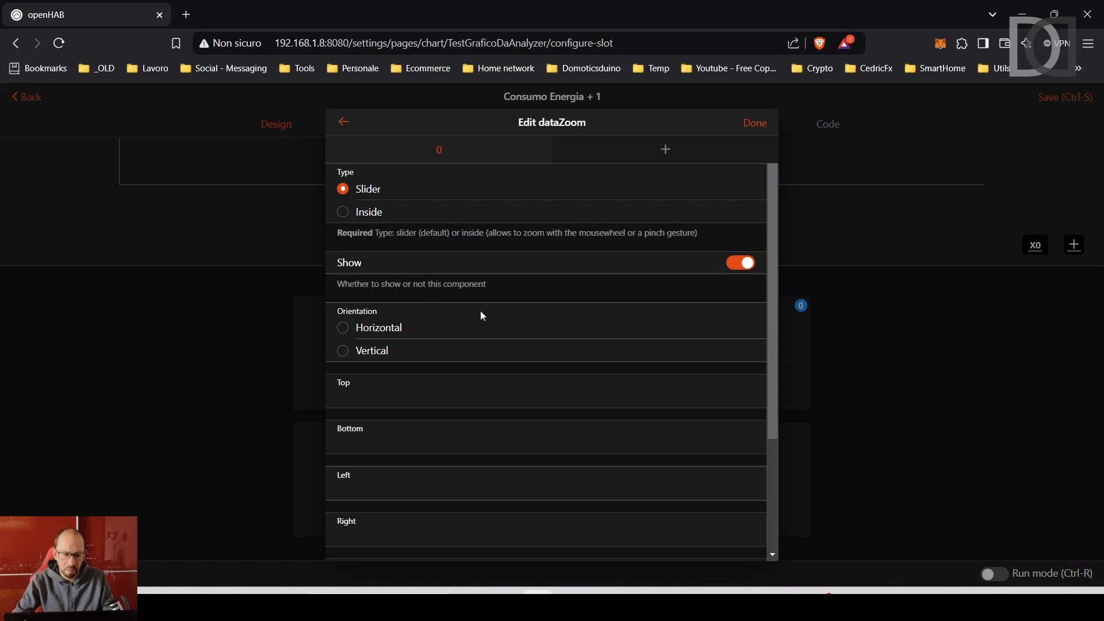
{"action": "left_click", "coordinate": [344, 327]}
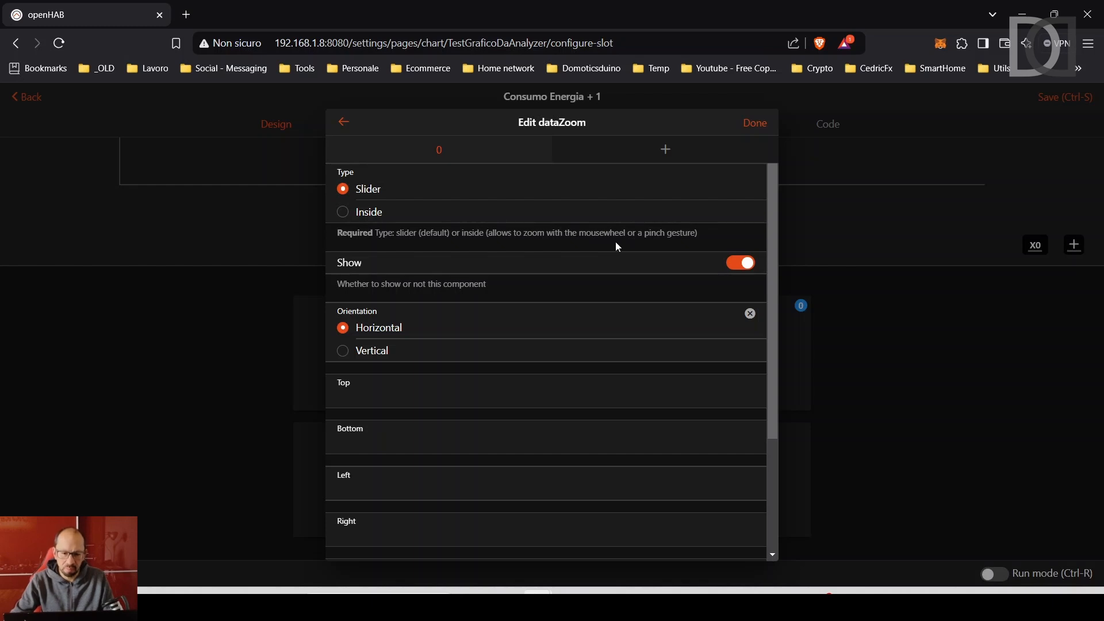
{"action": "left_click", "coordinate": [752, 125]}
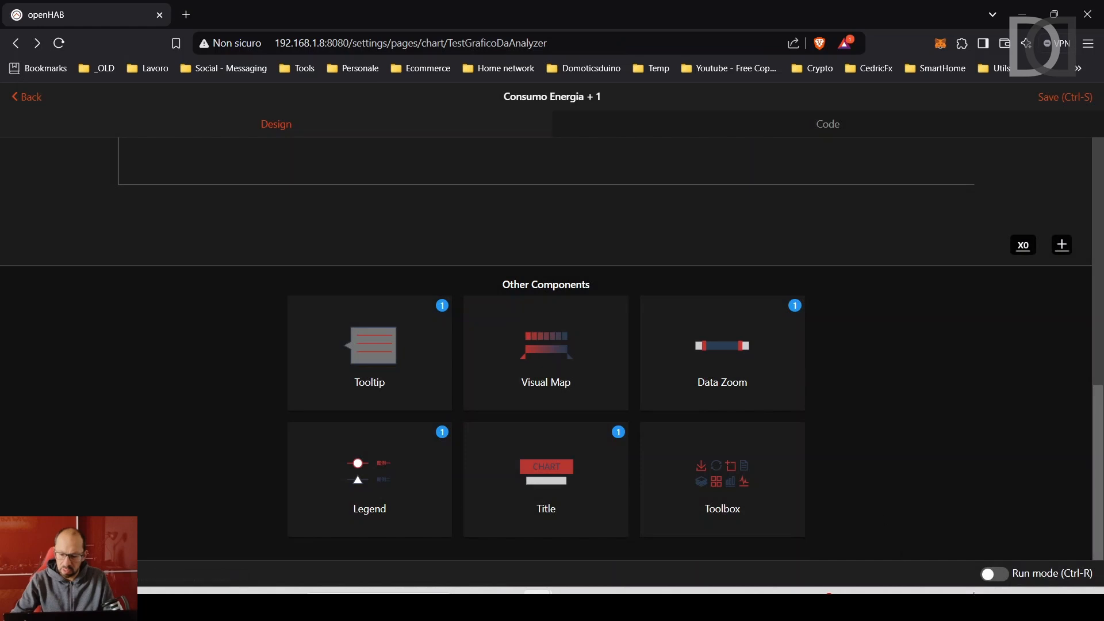
{"action": "scroll", "coordinate": [986, 544], "scroll_direction": "up", "scroll_amount": 15}
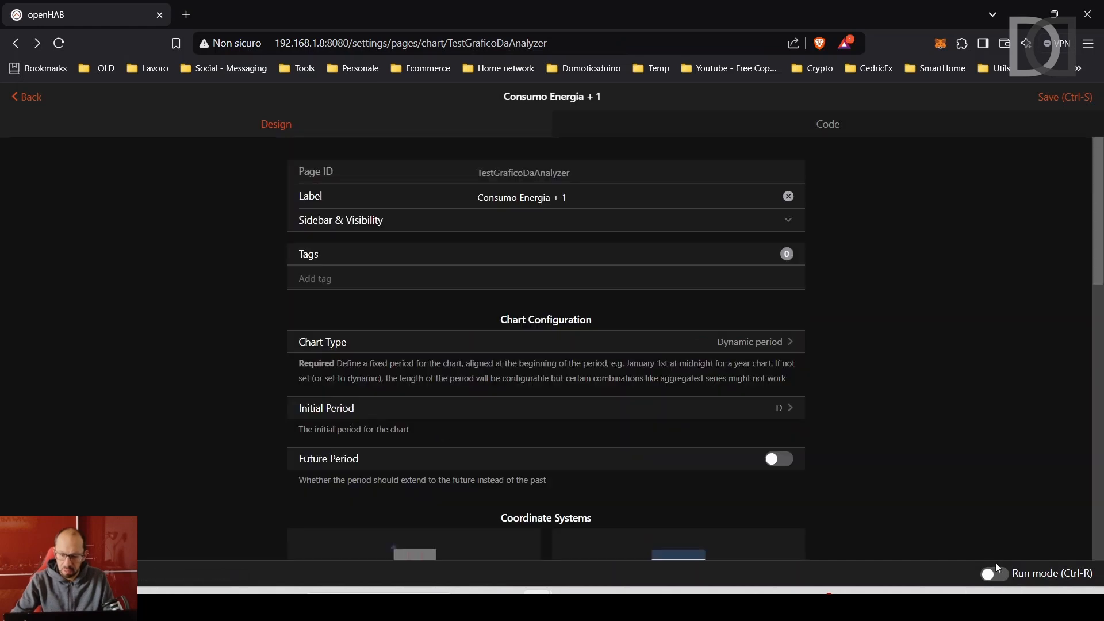
{"action": "left_click", "coordinate": [994, 572]}
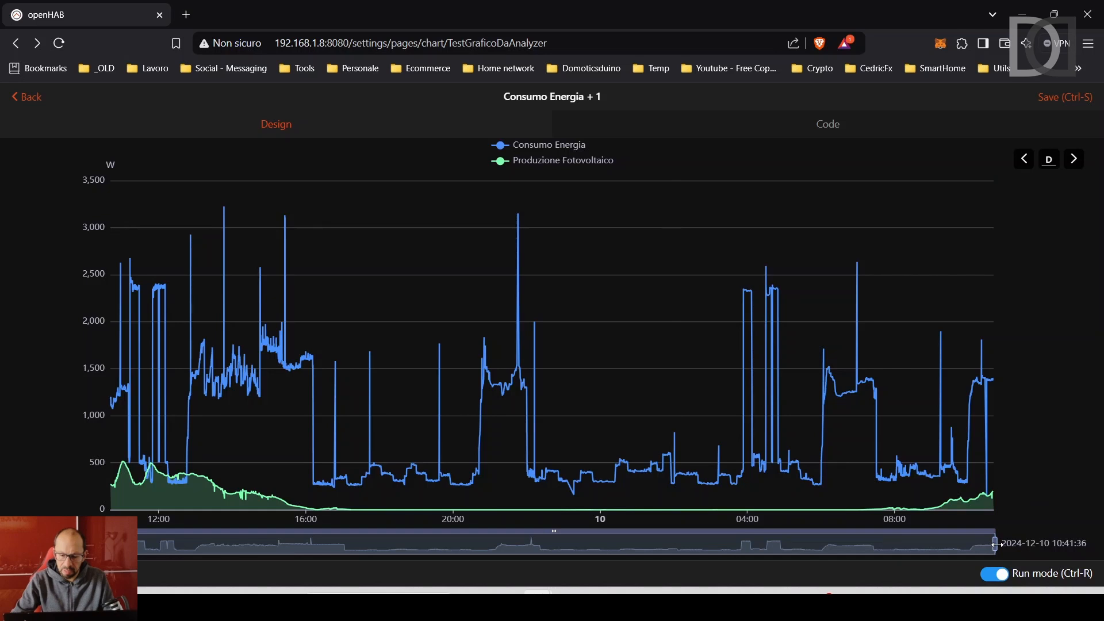
{"action": "mouse_move", "coordinate": [995, 543]}
{"action": "left_mouse_down"}
{"action": "mouse_move", "coordinate": [818, 548]}
{"action": "mouse_move", "coordinate": [1005, 550]}
{"action": "left_mouse_up"}
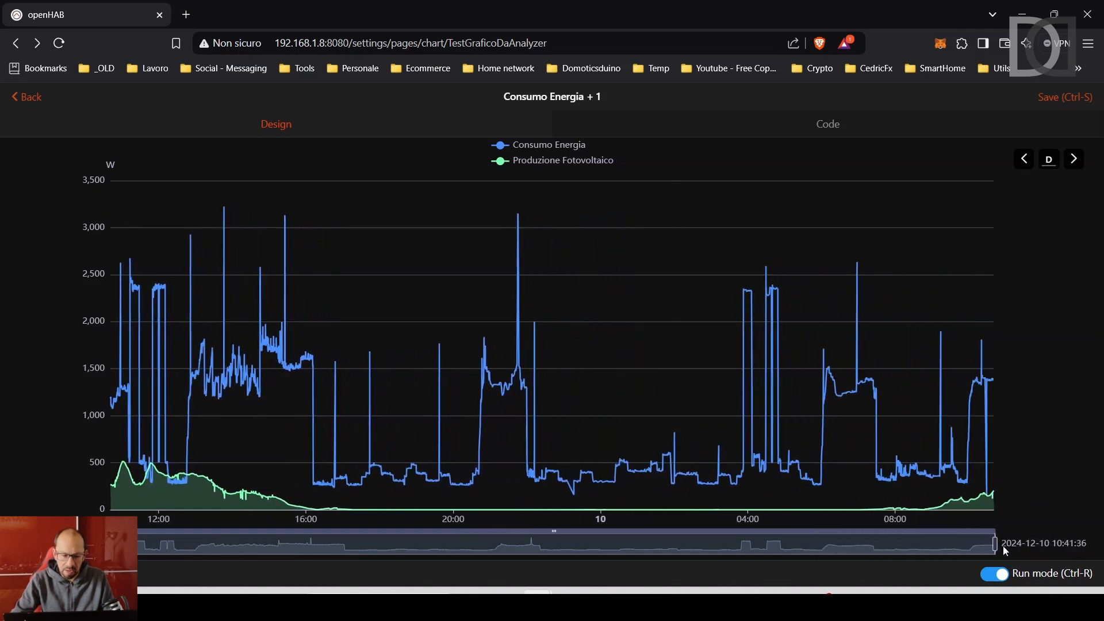
{"action": "left_click_drag", "start_coordinate": [138, 544], "coordinate": [252, 543]}
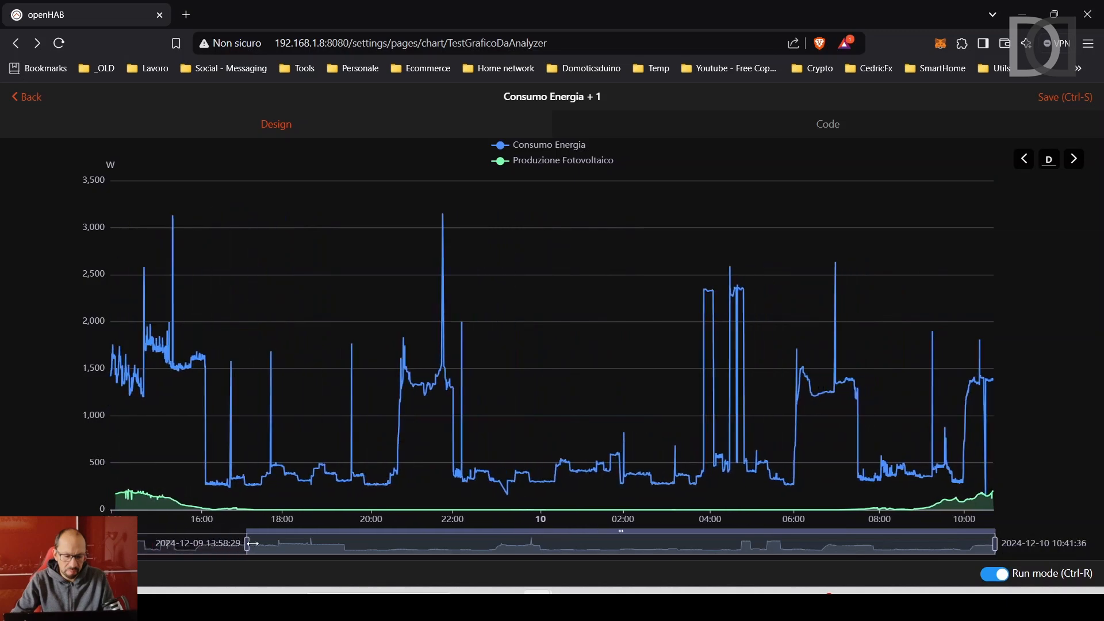
{"action": "left_click", "coordinate": [1001, 575]}
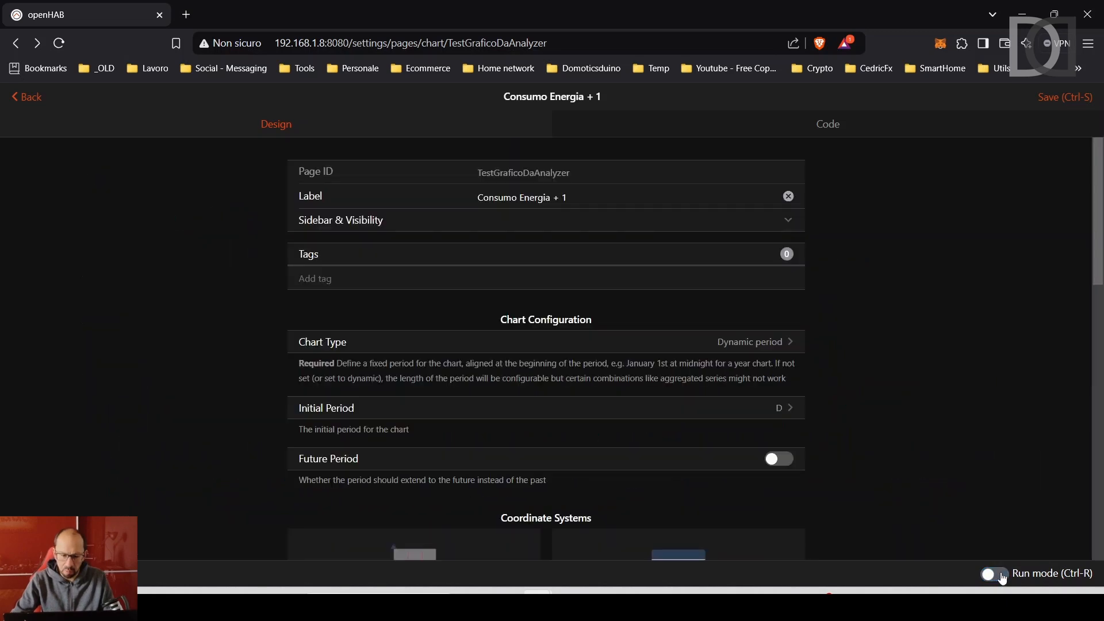
Change the type of the chart's data zoom component to Inside.
{"action": "scroll", "coordinate": [519, 419], "scroll_direction": "down", "scroll_amount": 10}
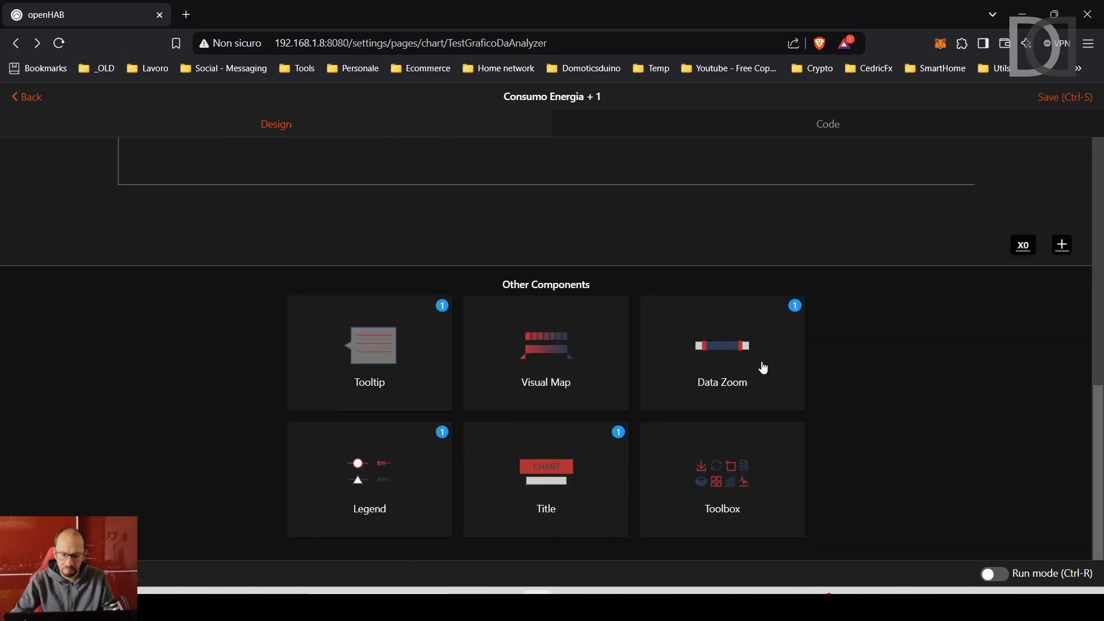
{"action": "left_click", "coordinate": [763, 368]}
{"action": "left_click", "coordinate": [343, 213]}
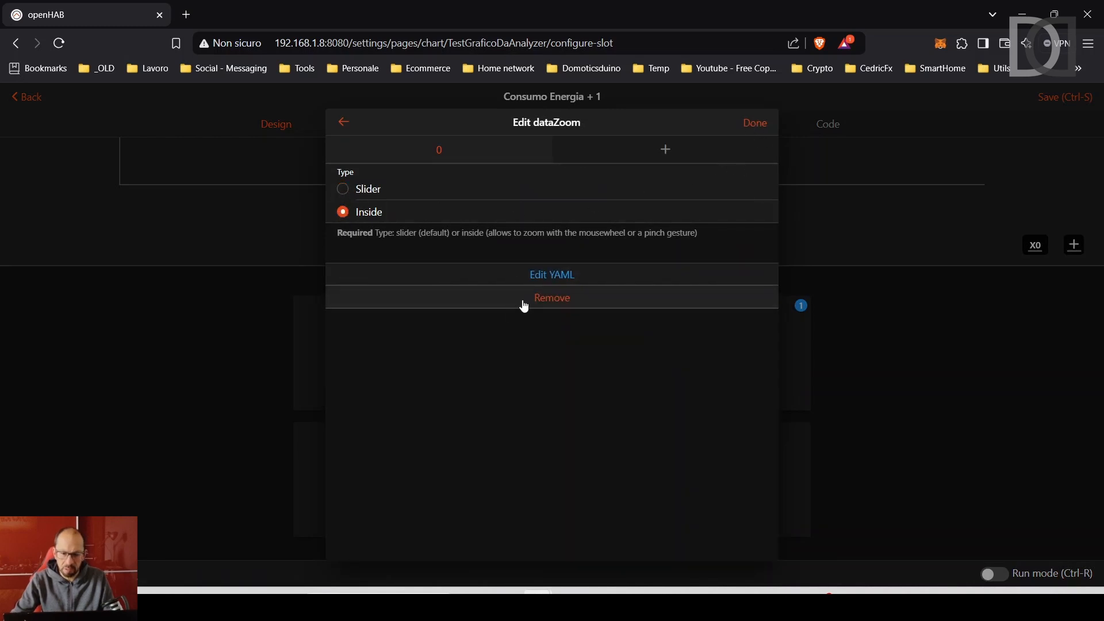
{"action": "left_click", "coordinate": [758, 127]}
Run the chart, test zooming in and out within the plot, and return to the other components in the design view.
{"action": "left_click", "coordinate": [998, 578]}
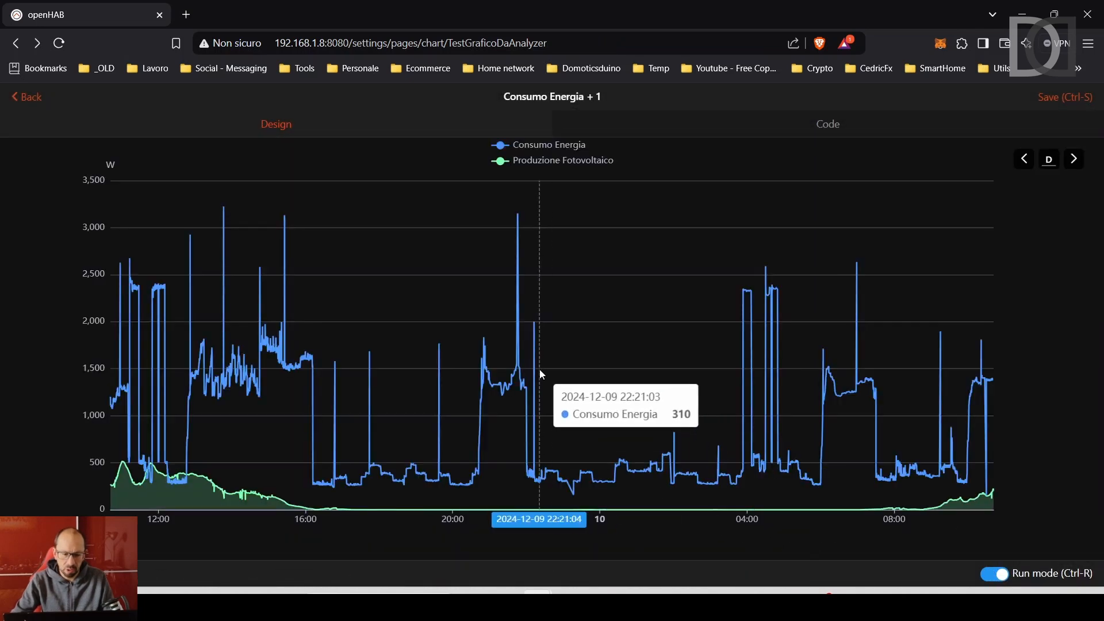
{"action": "scroll", "coordinate": [581, 388], "scroll_direction": "up", "scroll_amount": 5}
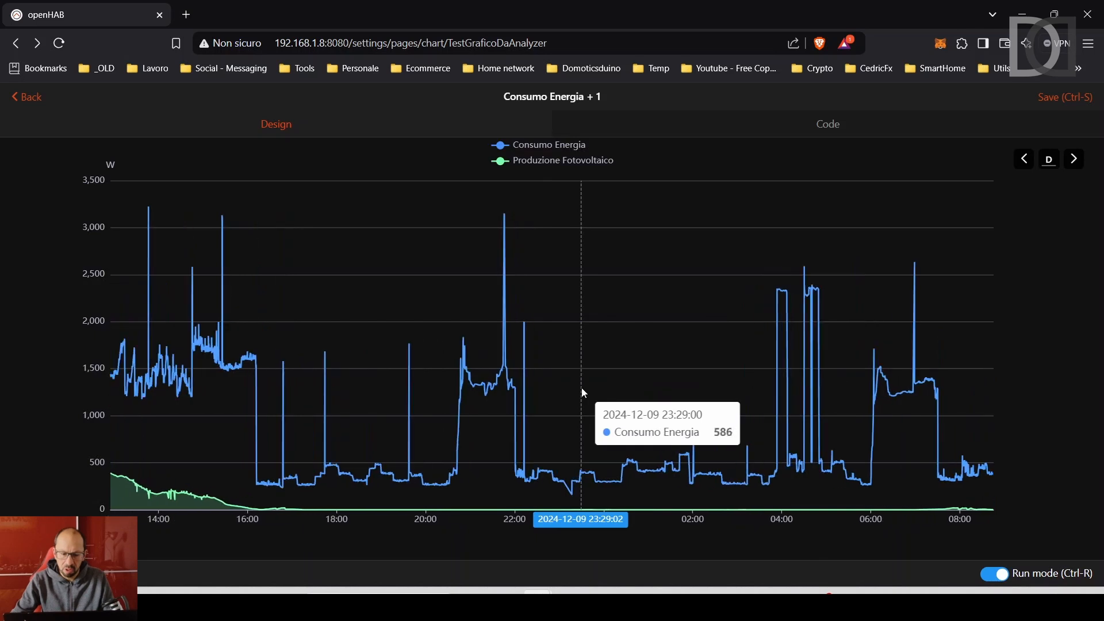
{"action": "scroll", "coordinate": [582, 388], "scroll_direction": "down", "scroll_amount": 5}
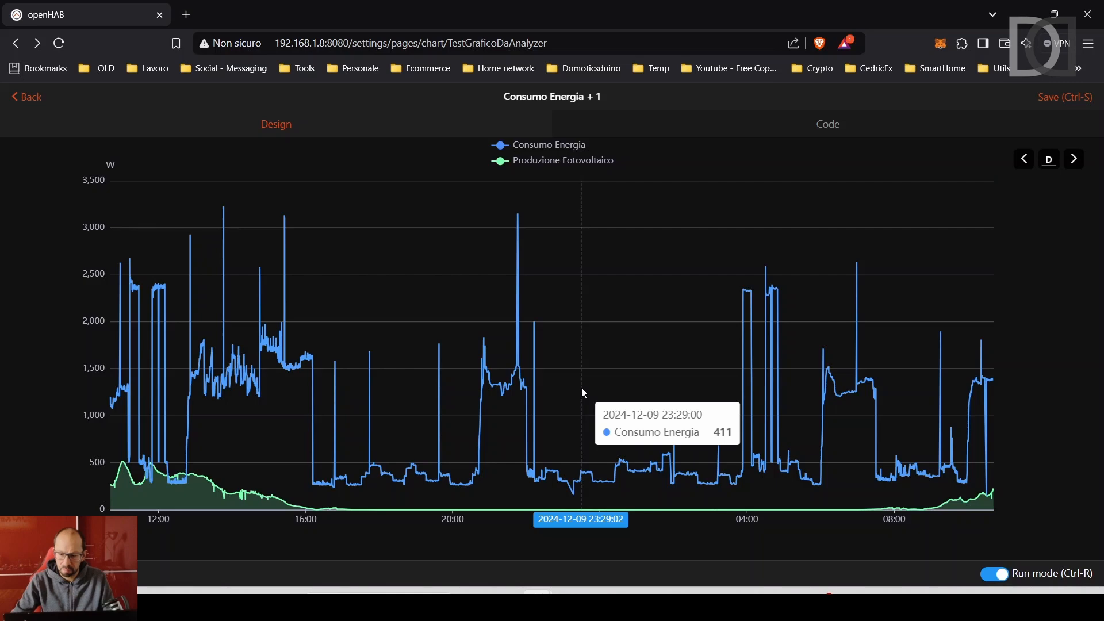
{"action": "key", "text": "ctrl+r"}
{"action": "scroll", "coordinate": [656, 453], "scroll_direction": "down", "scroll_amount": 5}
{"action": "scroll", "coordinate": [657, 453], "scroll_direction": "down", "scroll_amount": 8}
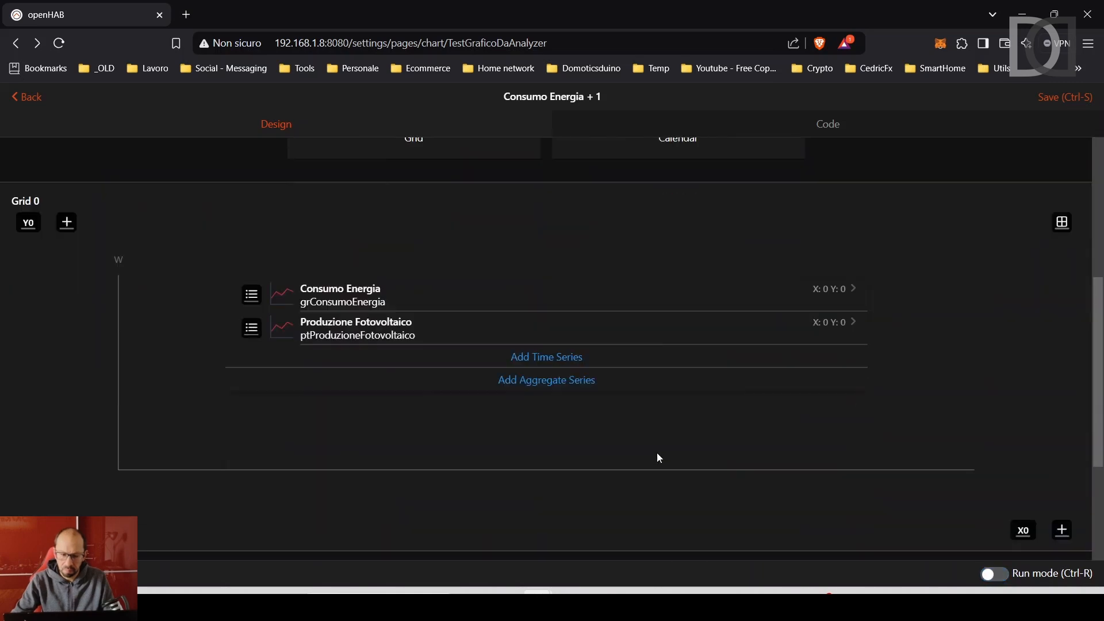
{"action": "scroll", "coordinate": [656, 453], "scroll_direction": "up", "scroll_amount": 1}
{"action": "scroll", "coordinate": [657, 454], "scroll_direction": "down", "scroll_amount": 1}
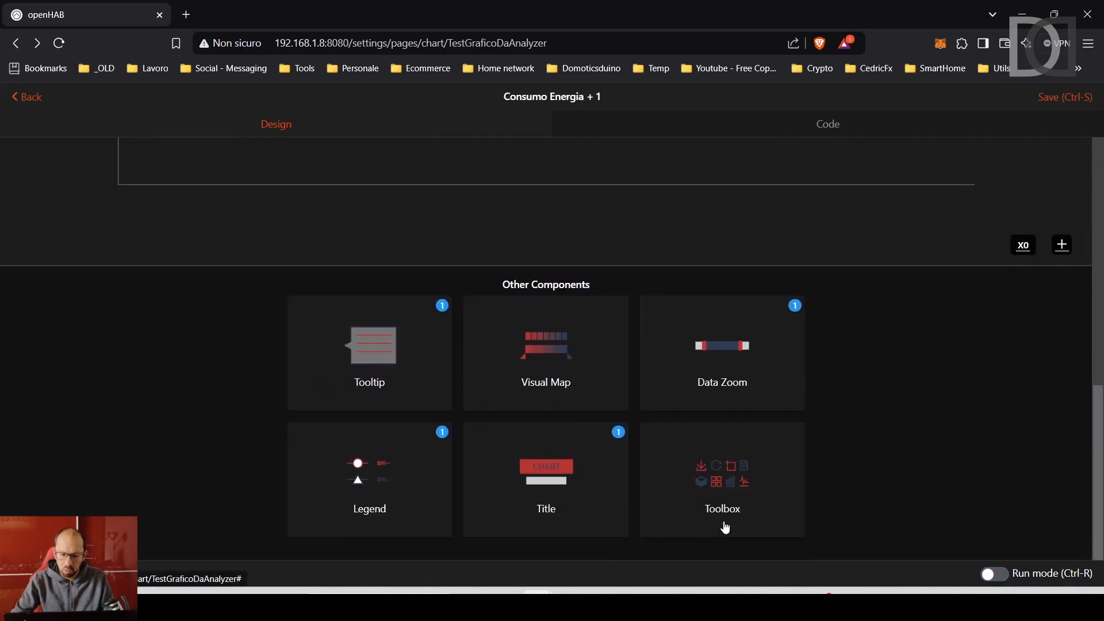
Add a toolbox with Save as Image, Restore, Data Table, Drag Range to Zoom and Change Chart Type, and preview the chart briefly in run mode.
{"action": "left_click", "coordinate": [717, 482]}
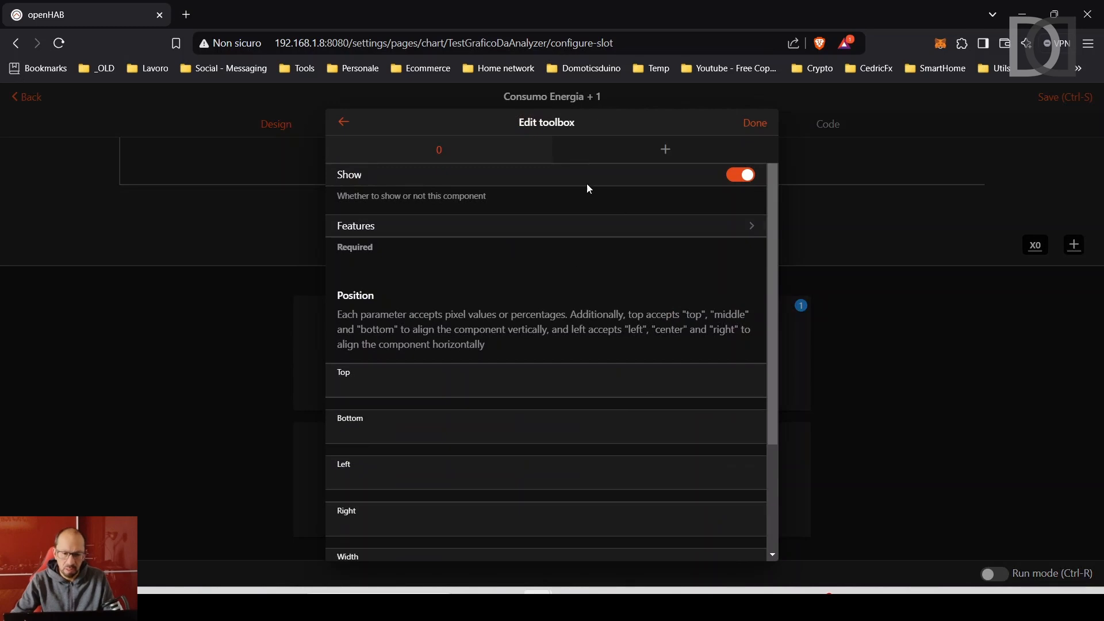
{"action": "left_click", "coordinate": [381, 230]}
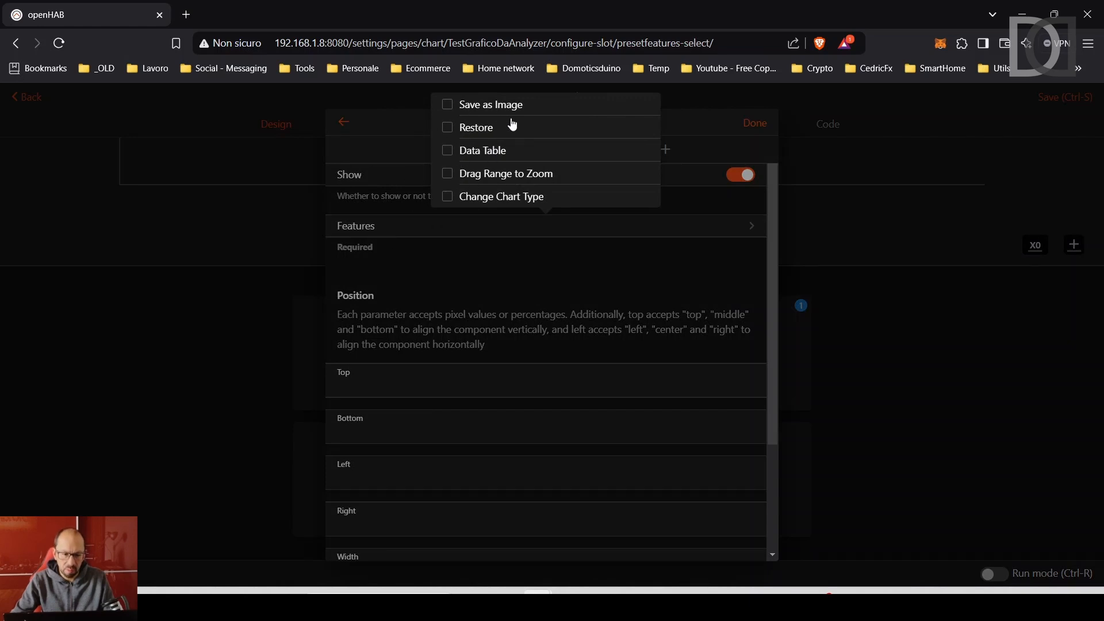
{"action": "left_click", "coordinate": [449, 106]}
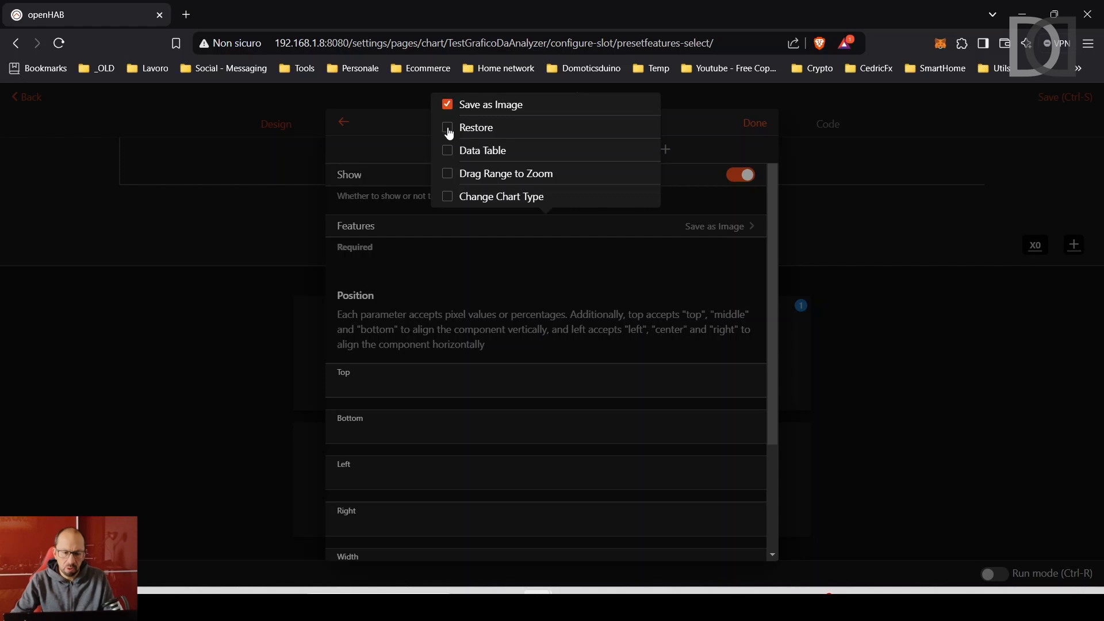
{"action": "left_click", "coordinate": [449, 131]}
{"action": "left_click", "coordinate": [448, 151]}
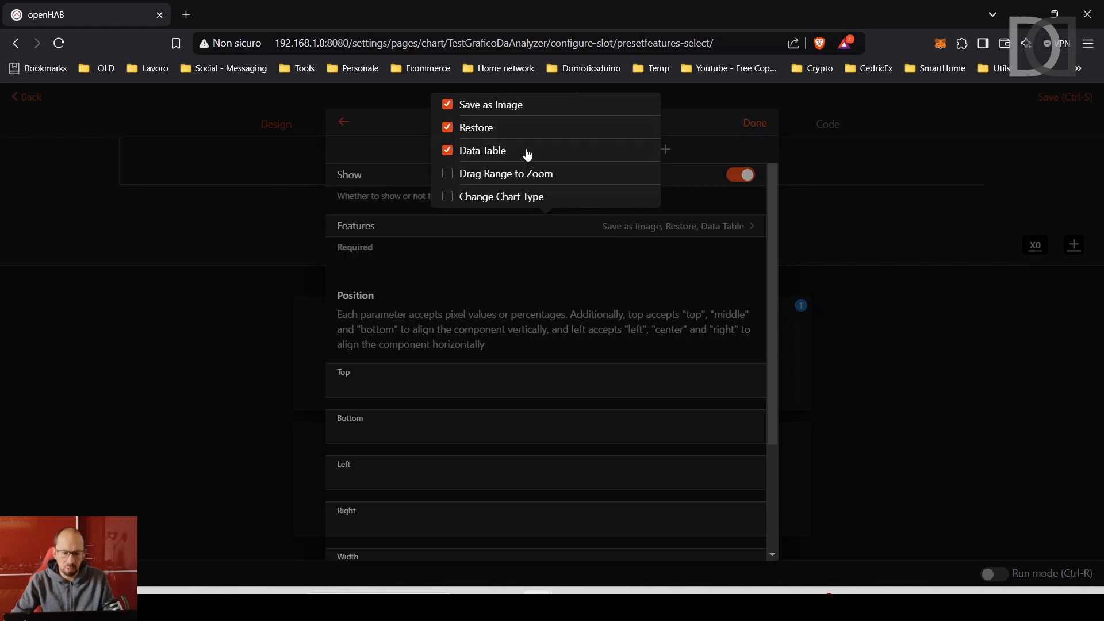
{"action": "left_click", "coordinate": [515, 174]}
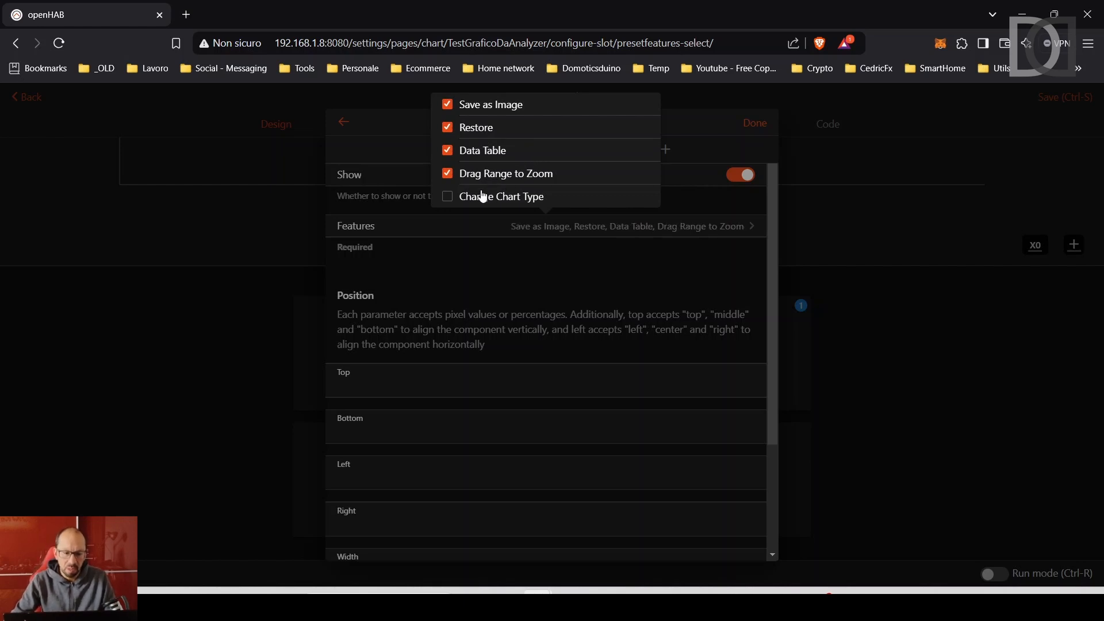
{"action": "left_click", "coordinate": [447, 197]}
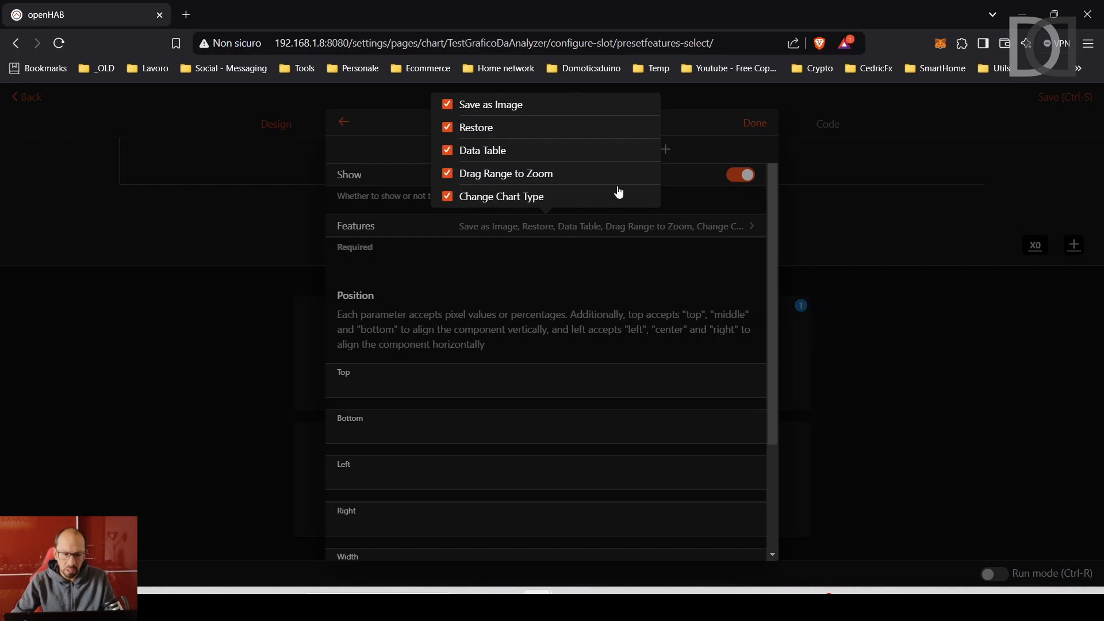
{"action": "left_click", "coordinate": [695, 123]}
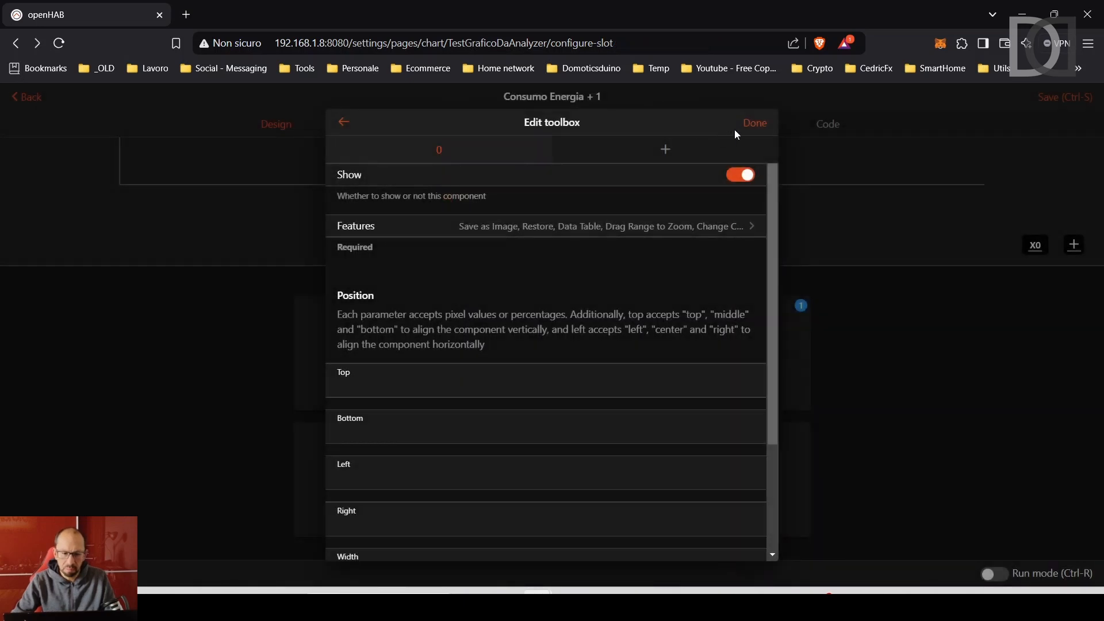
{"action": "left_click", "coordinate": [758, 124]}
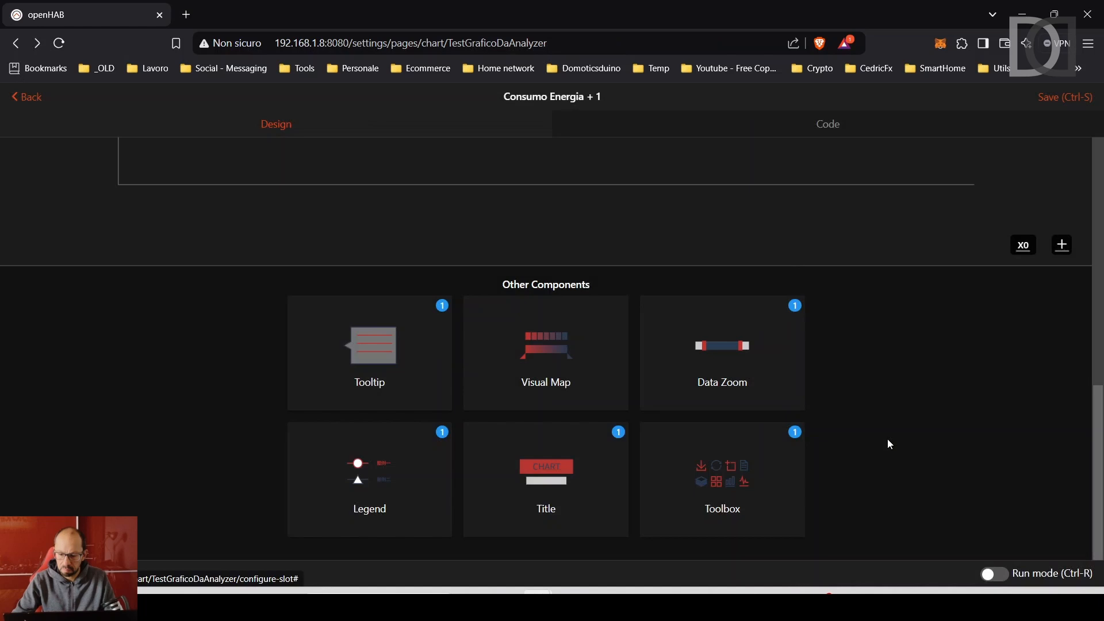
{"action": "left_click", "coordinate": [999, 581]}
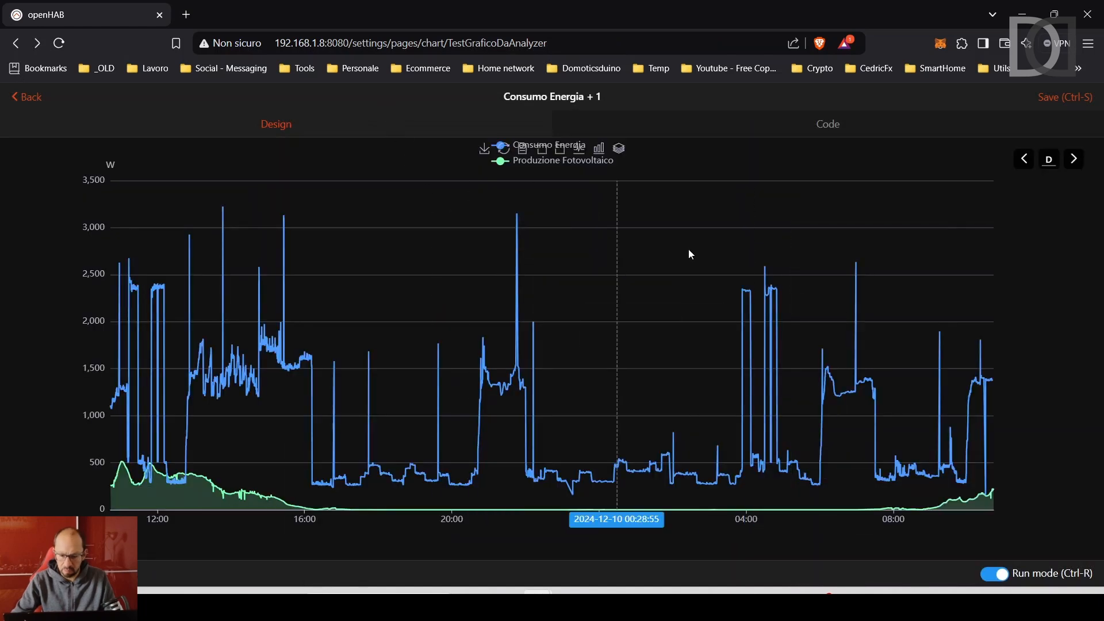
{"action": "left_click", "coordinate": [999, 578]}
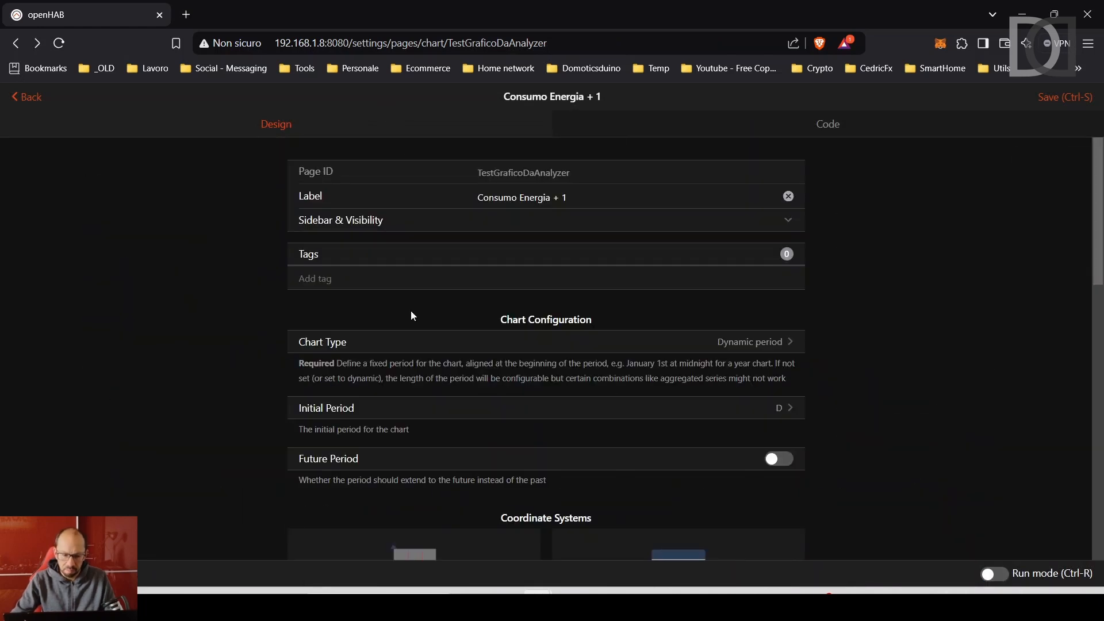
Set the bottom position of the chart's toolbox to 0.
{"action": "scroll", "coordinate": [411, 314], "scroll_direction": "down", "scroll_amount": 10}
{"action": "left_click", "coordinate": [733, 491]}
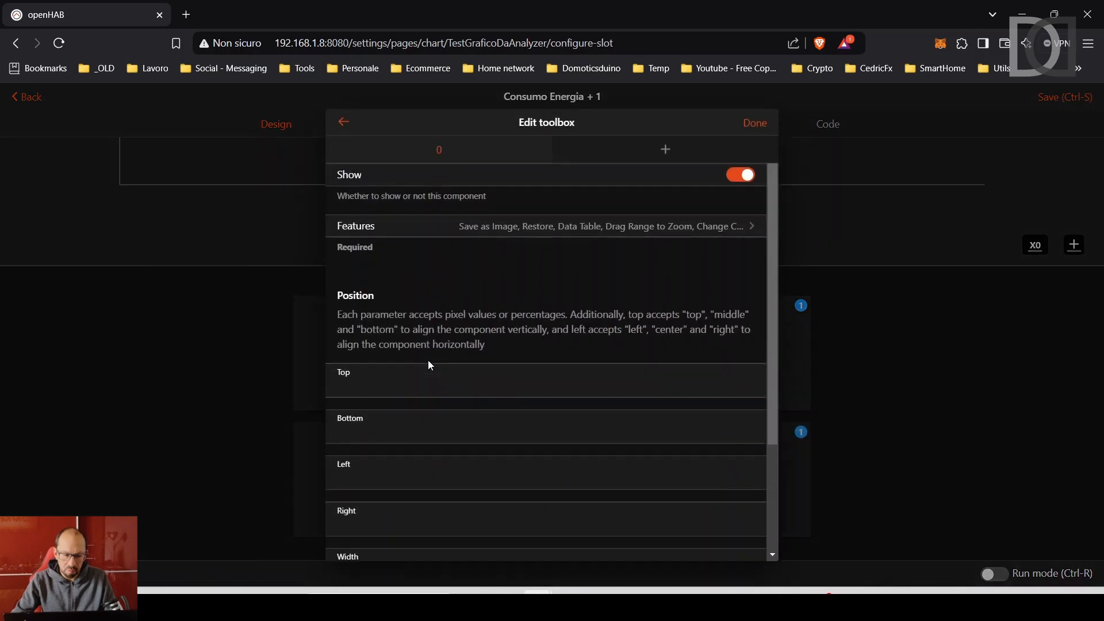
{"action": "left_click", "coordinate": [421, 436]}
{"action": "type", "text": "0"}
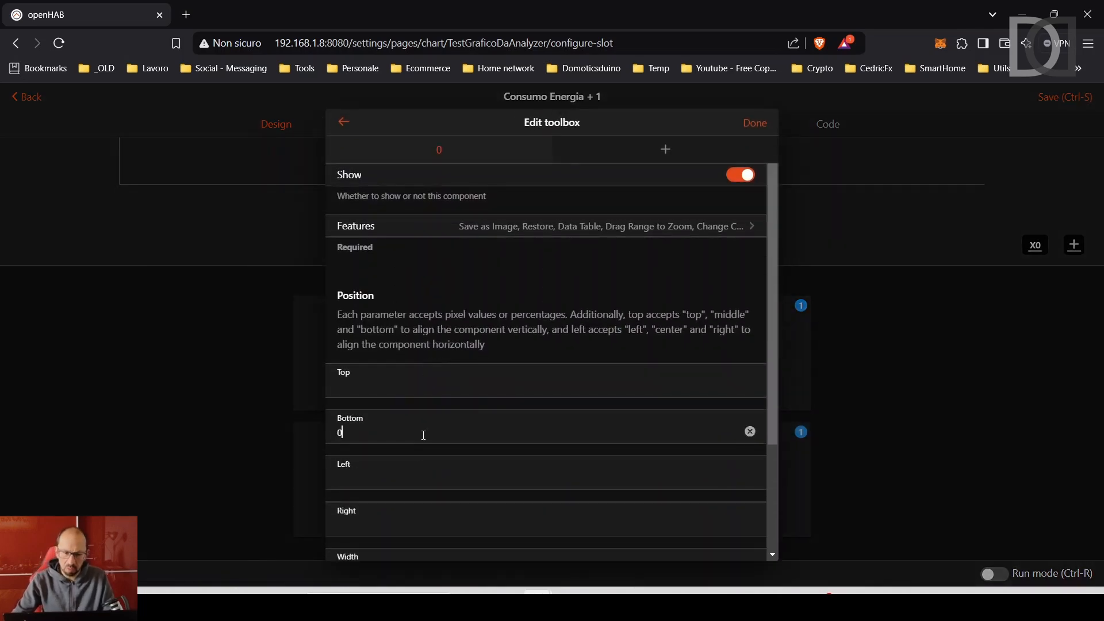
{"action": "left_click", "coordinate": [755, 123]}
Run the chart, view its data table using the toolbox, and return to the plot.
{"action": "left_click", "coordinate": [994, 574]}
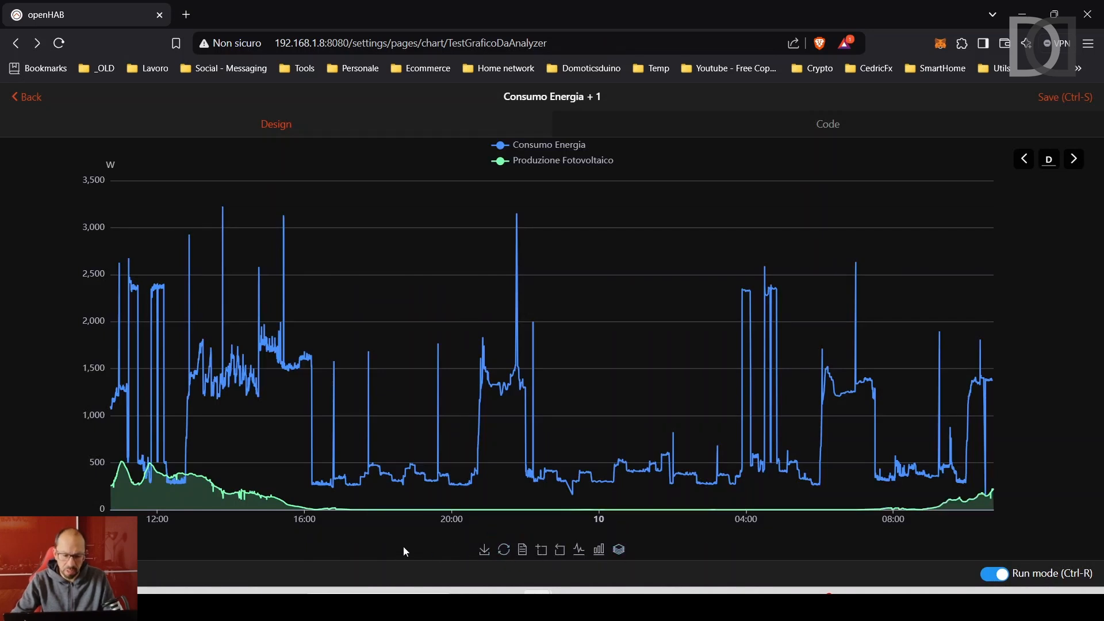
{"action": "left_click", "coordinate": [522, 551]}
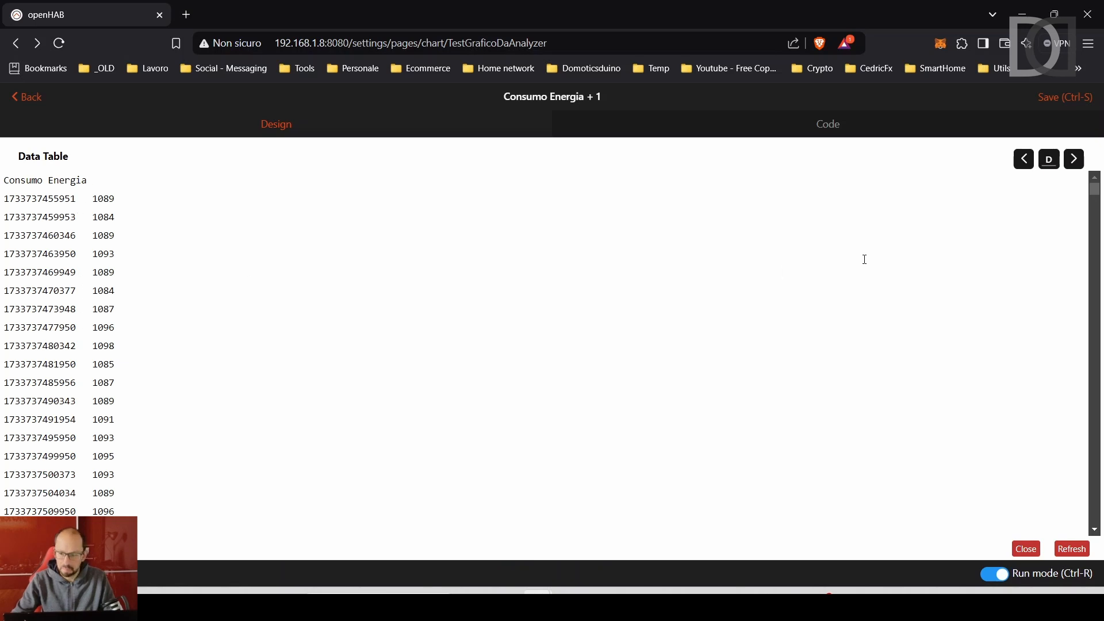
{"action": "left_click", "coordinate": [1028, 549]}
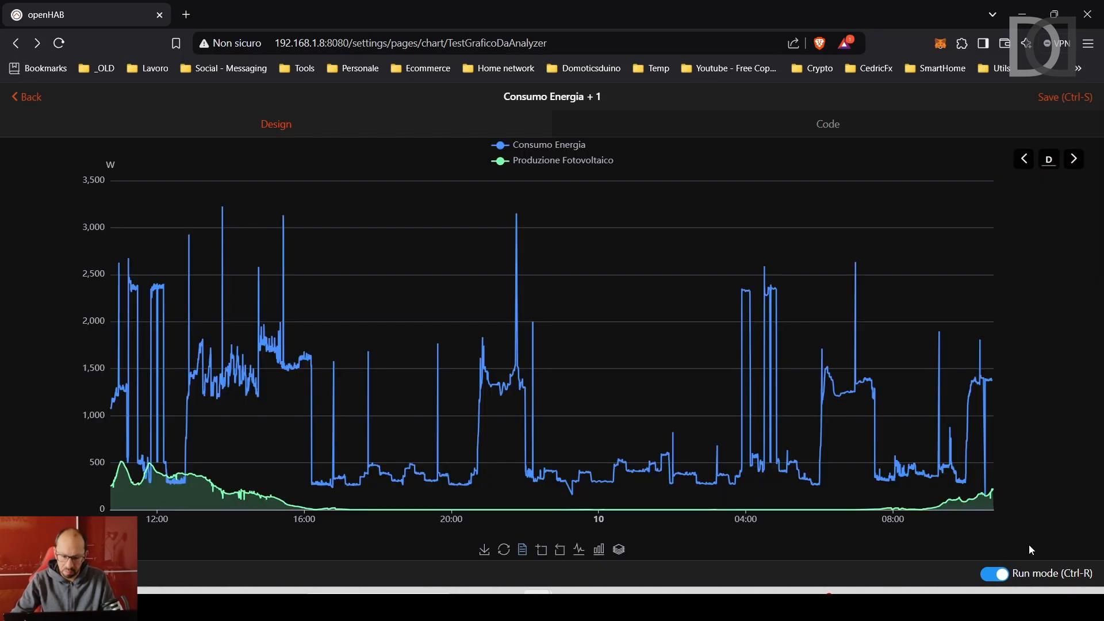
Test the toolbox's area zoom on about 16:40 to 05:00 and on about 19:45 to 01:40, restoring the full range each time.
{"action": "left_click", "coordinate": [544, 551]}
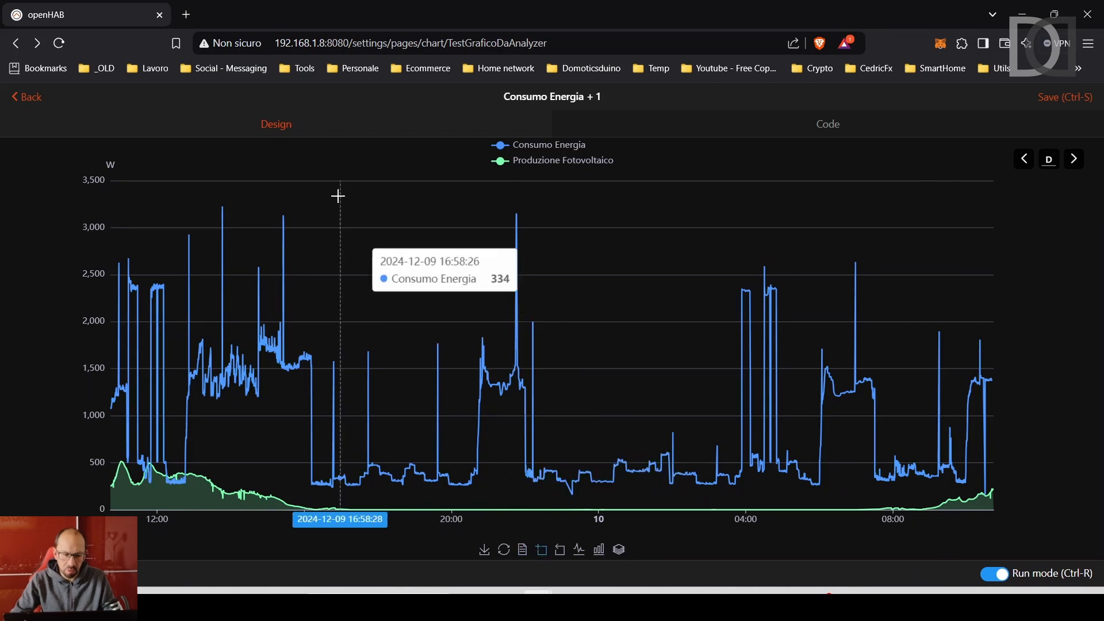
{"action": "left_click_drag", "start_coordinate": [327, 196], "coordinate": [783, 488]}
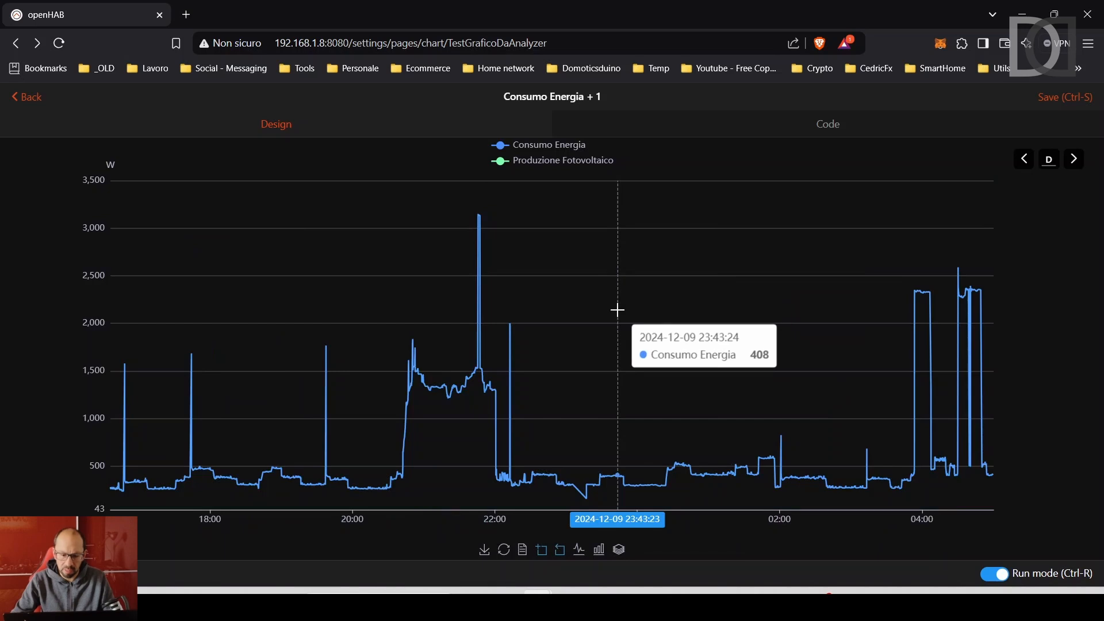
{"action": "left_click", "coordinate": [505, 551]}
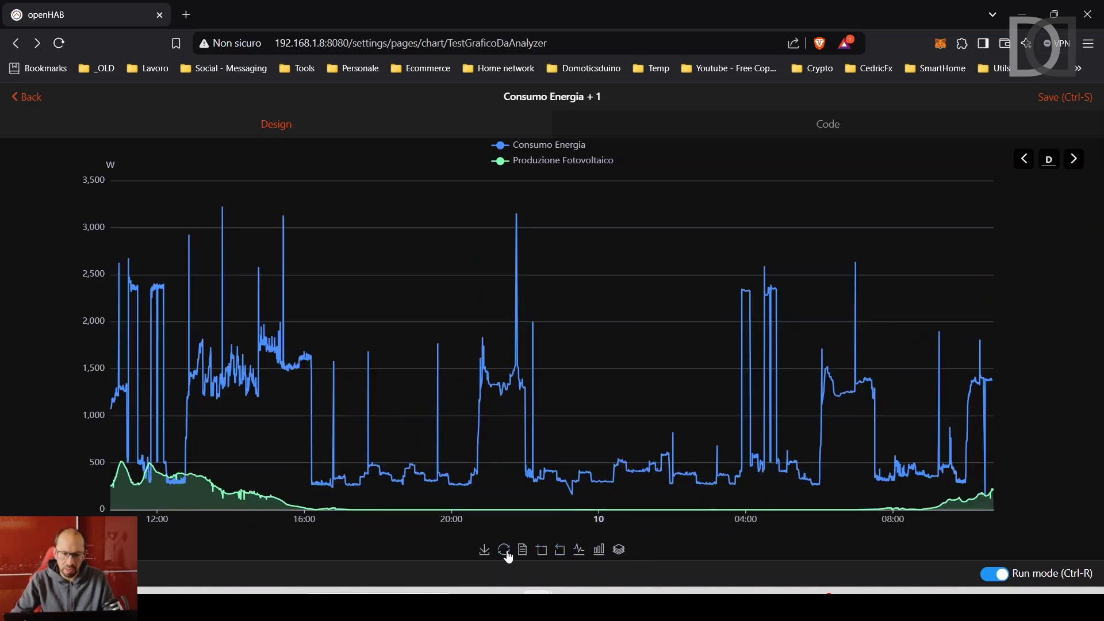
{"action": "left_click", "coordinate": [561, 550]}
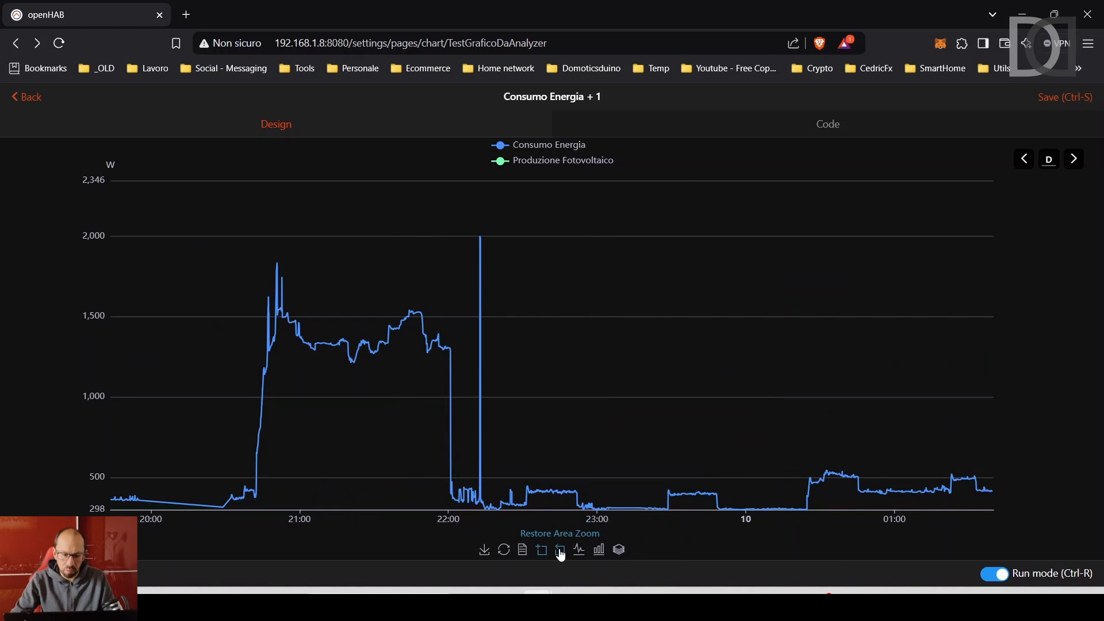
{"action": "left_click", "coordinate": [561, 550]}
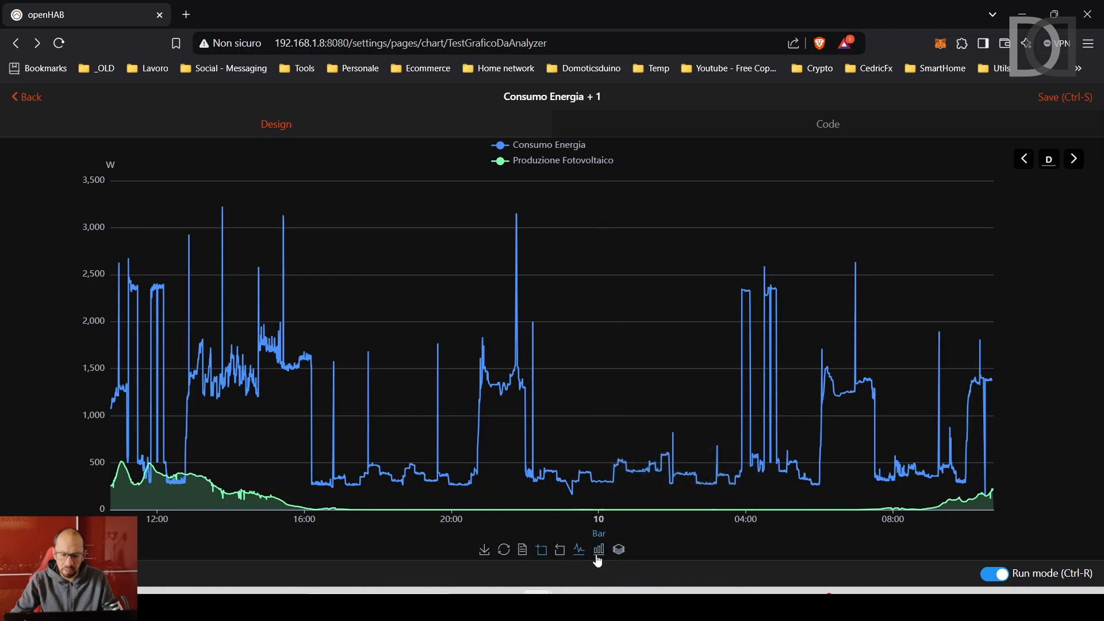
Test the toolbox's chart types by switching to Bar, toggling Stack and Tiled, and restoring the original chart.
{"action": "left_click", "coordinate": [599, 556]}
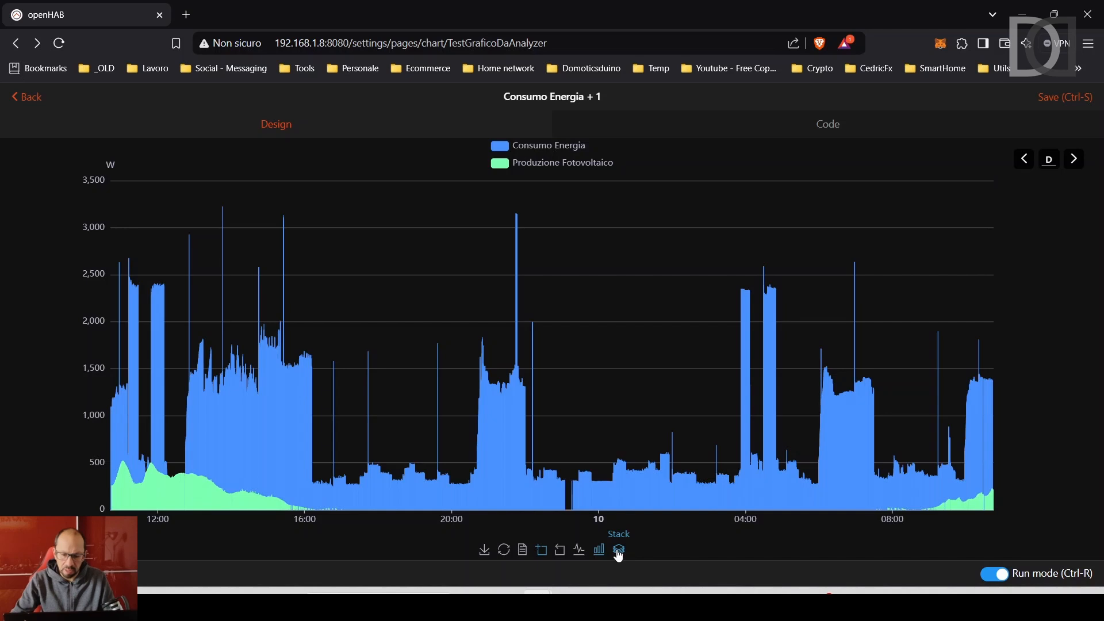
{"action": "left_click", "coordinate": [618, 552]}
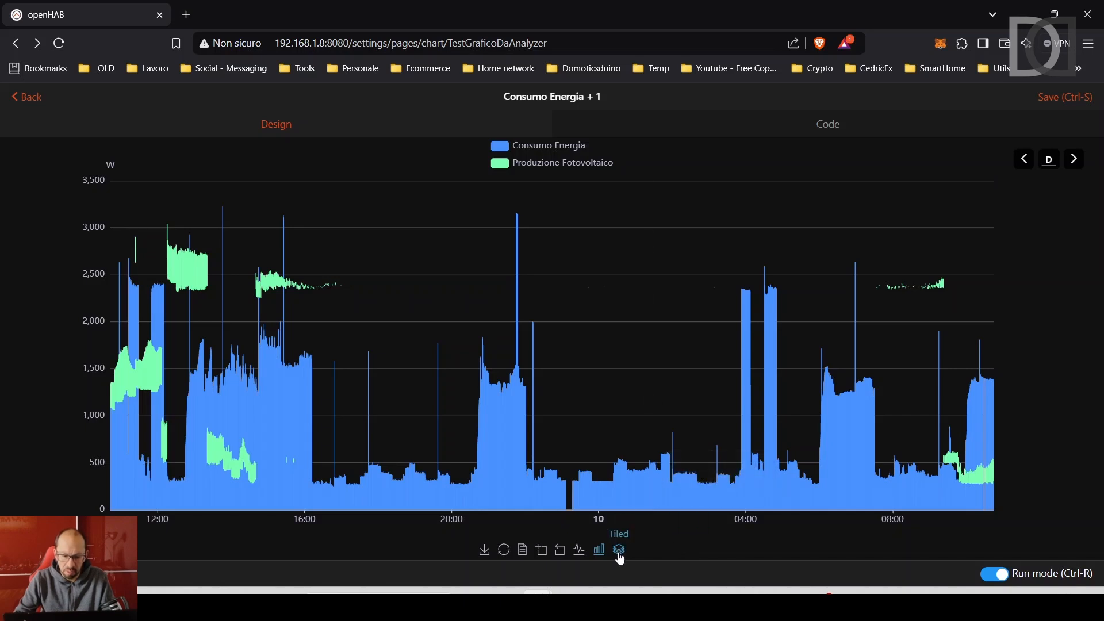
{"action": "left_click", "coordinate": [619, 552]}
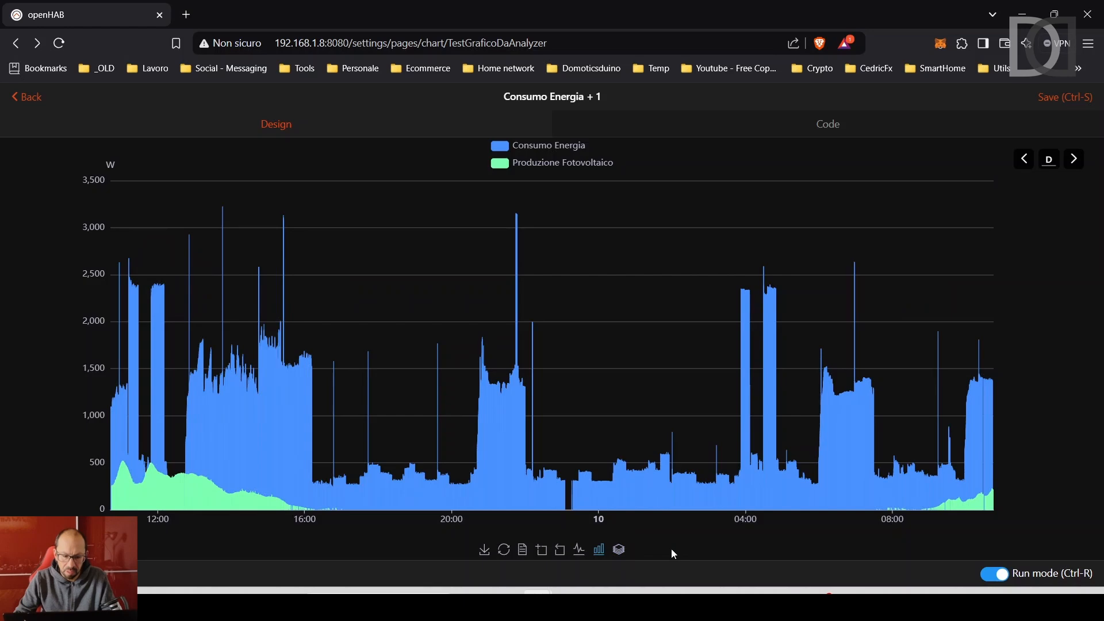
{"action": "left_click", "coordinate": [504, 550]}
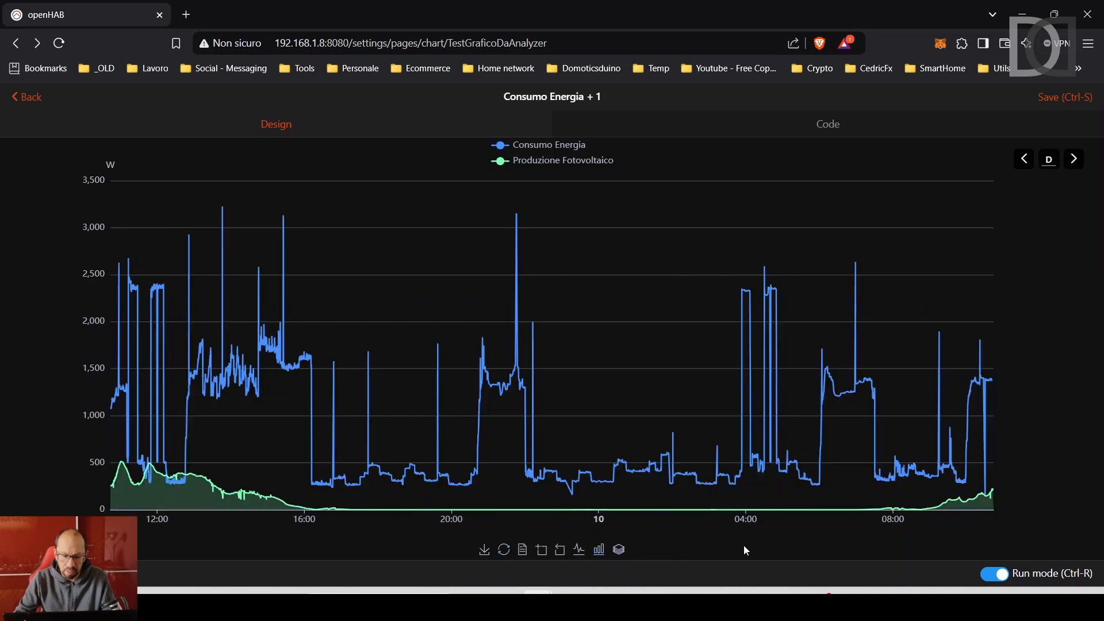